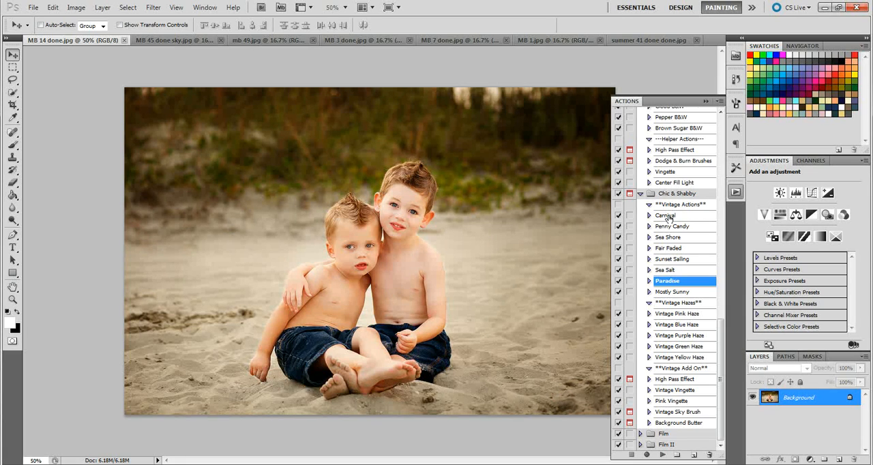
Step: Run the Carnival action from the Chic & Shabby set on the beach photo and lower the resulting group's opacity to 79%
click(683, 217)
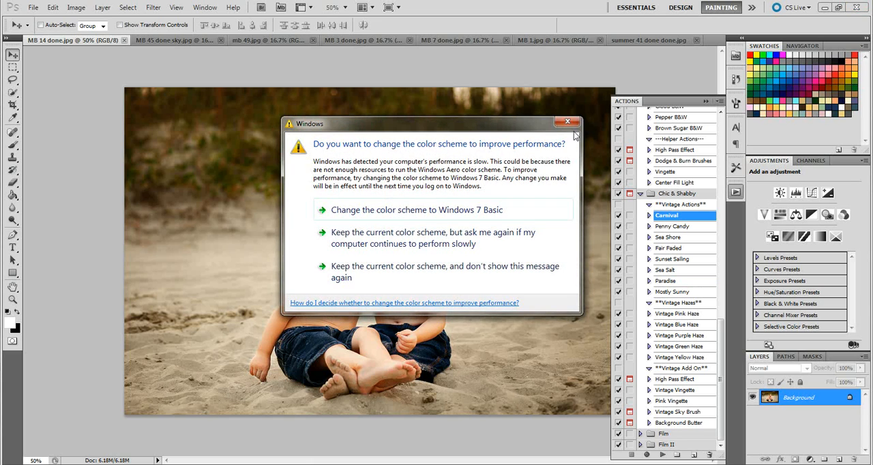
click(567, 122)
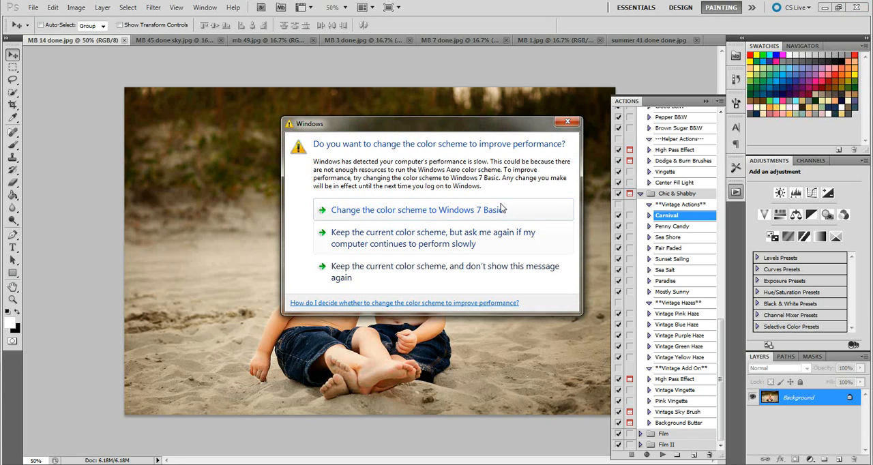
click(517, 240)
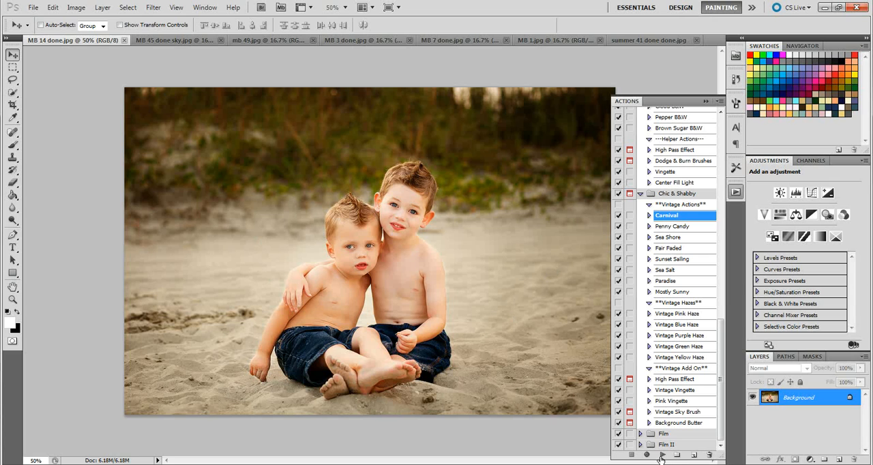
click(662, 455)
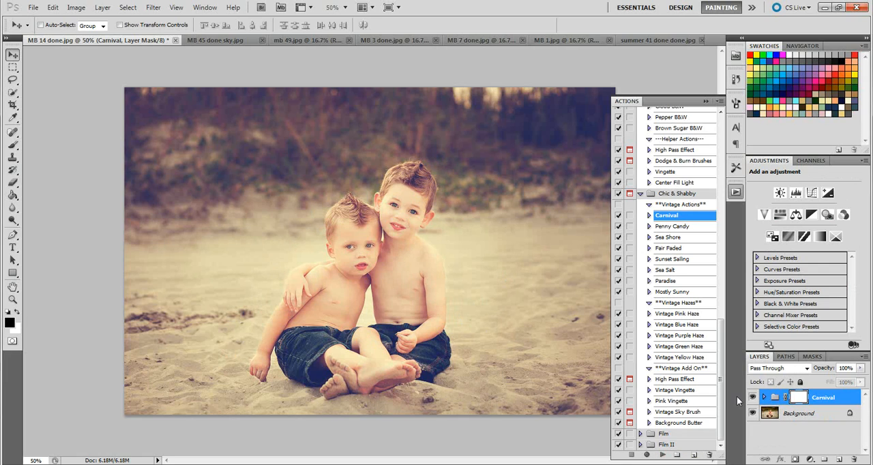
click(862, 369)
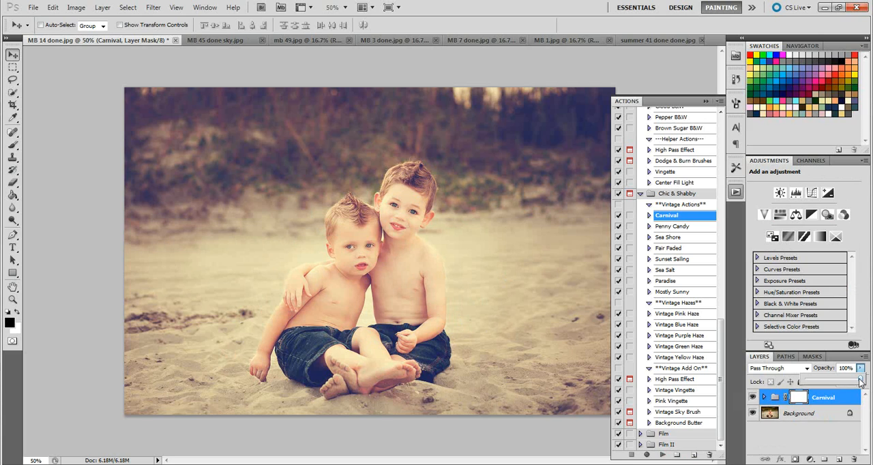
drag(860, 382, 851, 382)
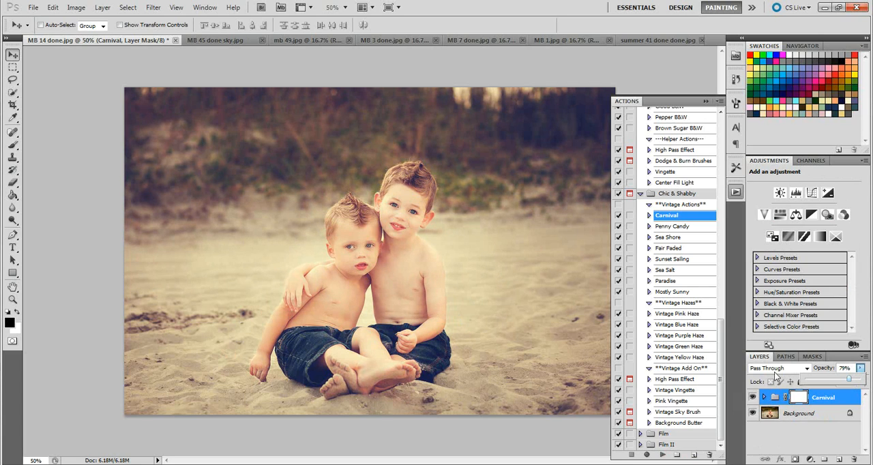
Step: Paint black over both boys' skin on the Carnival group's mask using a 143 px soft brush at 64% opacity
click(803, 396)
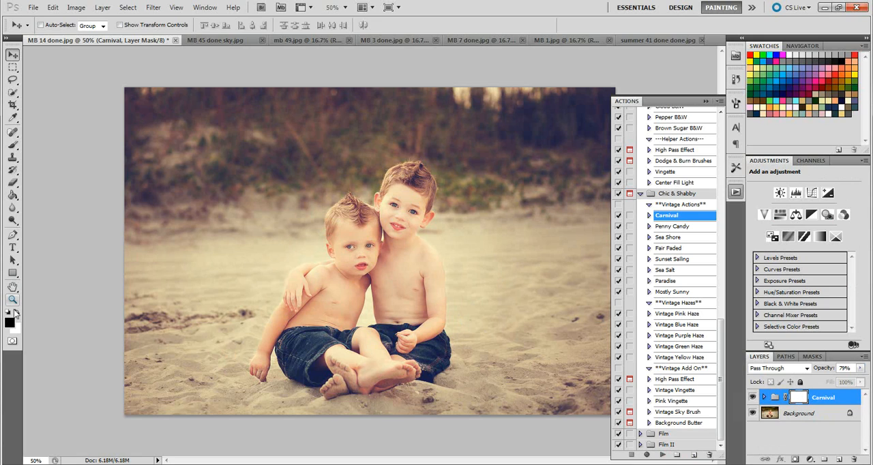
click(18, 145)
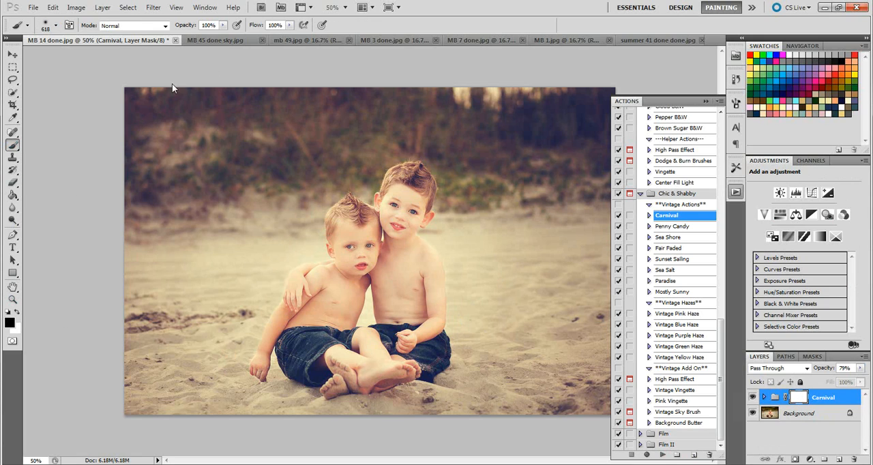
click(56, 29)
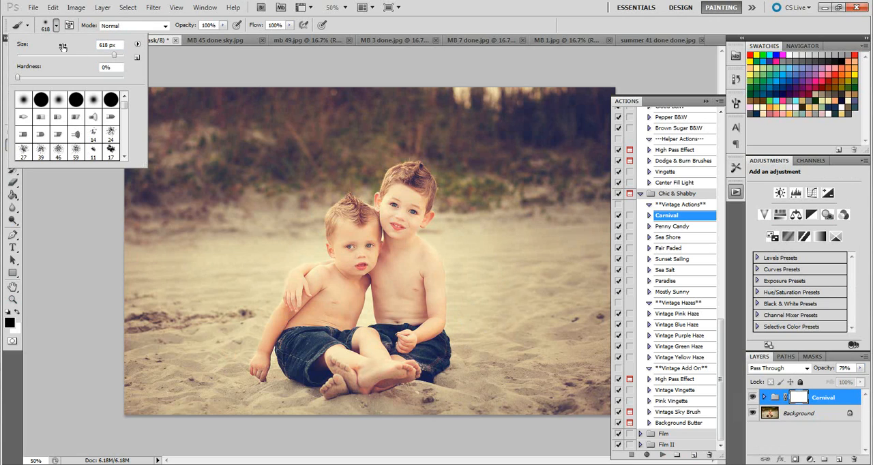
click(90, 55)
click(82, 55)
click(223, 25)
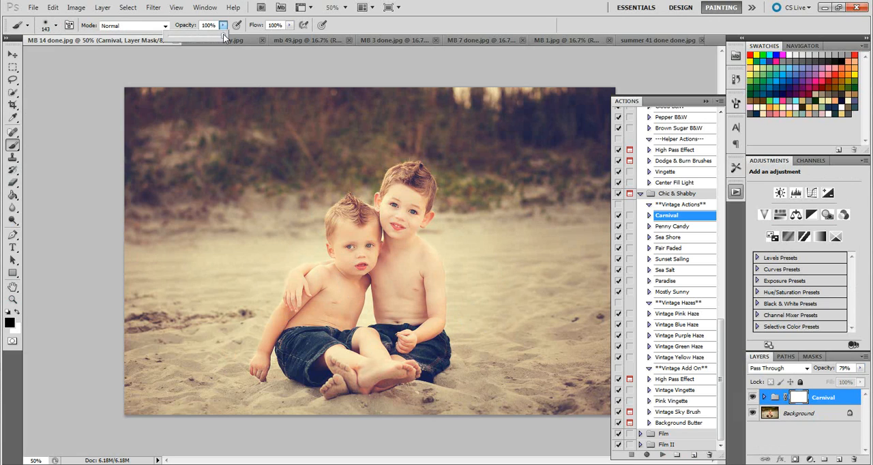
drag(224, 36, 203, 39)
click(349, 258)
mouse_move(349, 259)
mouse_down()
mouse_move(345, 219)
mouse_move(365, 247)
mouse_move(349, 251)
mouse_move(390, 224)
mouse_move(404, 180)
mouse_move(410, 205)
mouse_move(394, 276)
mouse_move(397, 262)
mouse_move(416, 363)
mouse_move(349, 377)
mouse_move(341, 345)
mouse_move(322, 338)
mouse_move(305, 362)
mouse_up()
drag(336, 272, 334, 287)
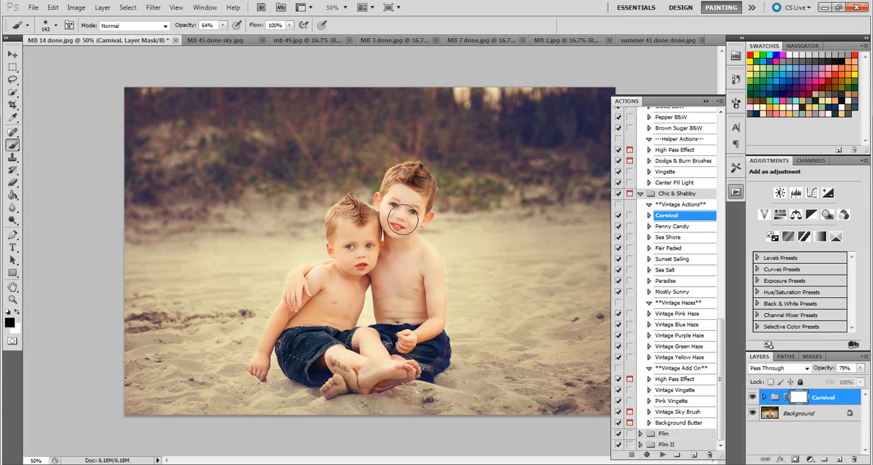
mouse_move(425, 276)
mouse_down()
mouse_move(417, 349)
mouse_move(357, 383)
mouse_move(365, 369)
mouse_up()
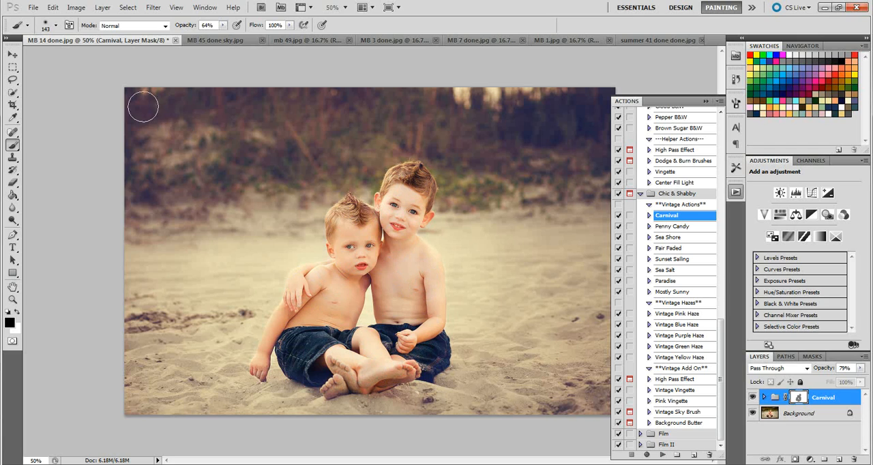
Step: Reduce the brush to 85 px and mask the Carnival effect off the boys' hands, feet and faces
click(56, 25)
drag(68, 55, 61, 55)
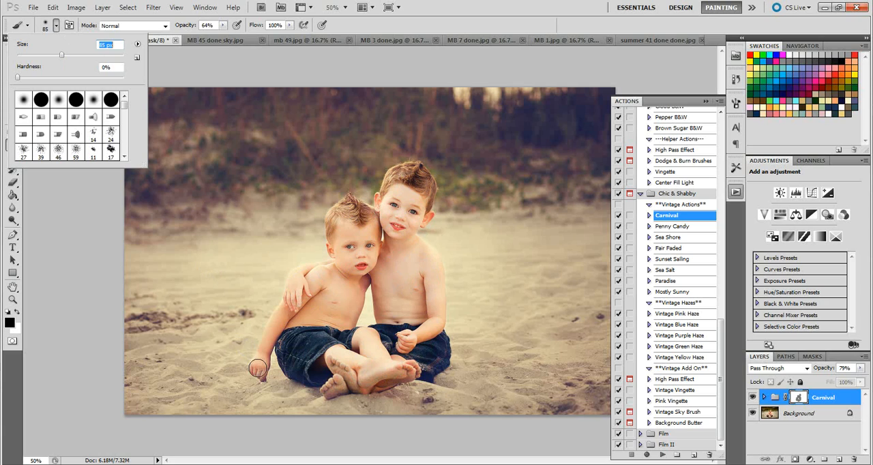
mouse_move(260, 369)
mouse_down()
mouse_move(276, 333)
mouse_move(295, 334)
mouse_move(292, 360)
mouse_move(314, 370)
mouse_move(297, 367)
mouse_move(328, 369)
mouse_move(332, 386)
mouse_move(437, 360)
mouse_up()
mouse_move(395, 219)
mouse_down()
mouse_move(354, 235)
mouse_move(351, 249)
mouse_move(348, 235)
mouse_move(368, 229)
mouse_move(395, 237)
mouse_move(396, 208)
mouse_move(406, 219)
mouse_up()
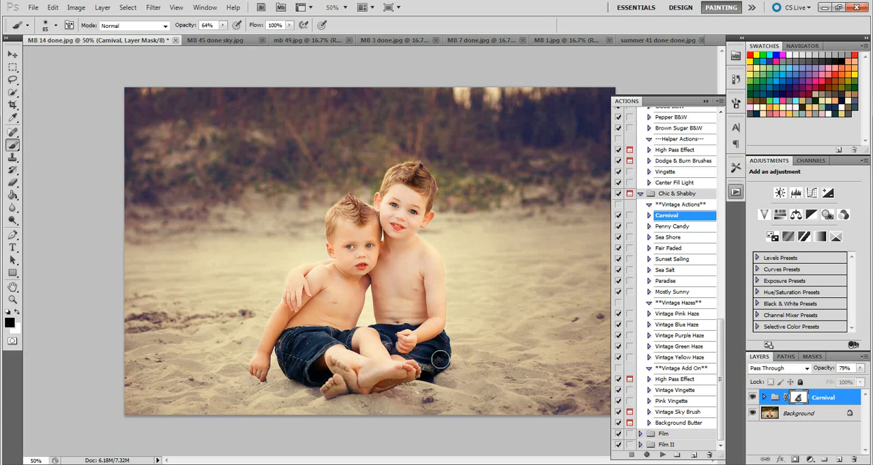
Step: Compare the photo with and without the Carnival effect by switching the group's visibility off and on
click(753, 397)
click(753, 397)
click(753, 398)
click(753, 397)
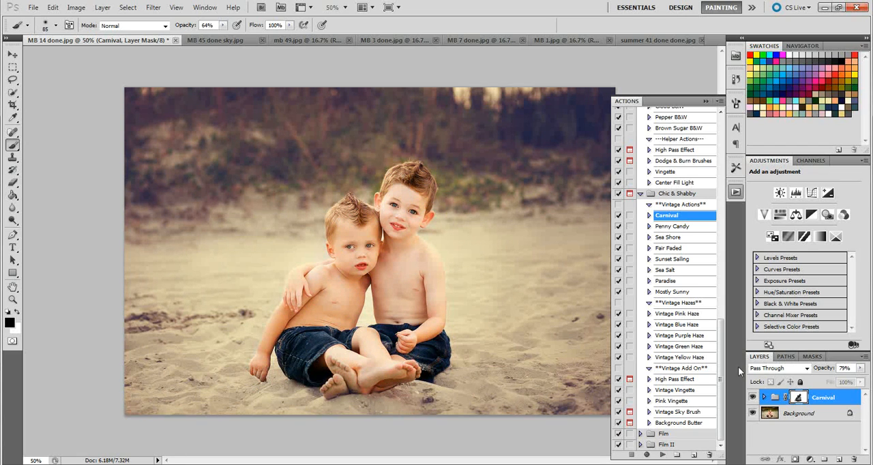
click(753, 400)
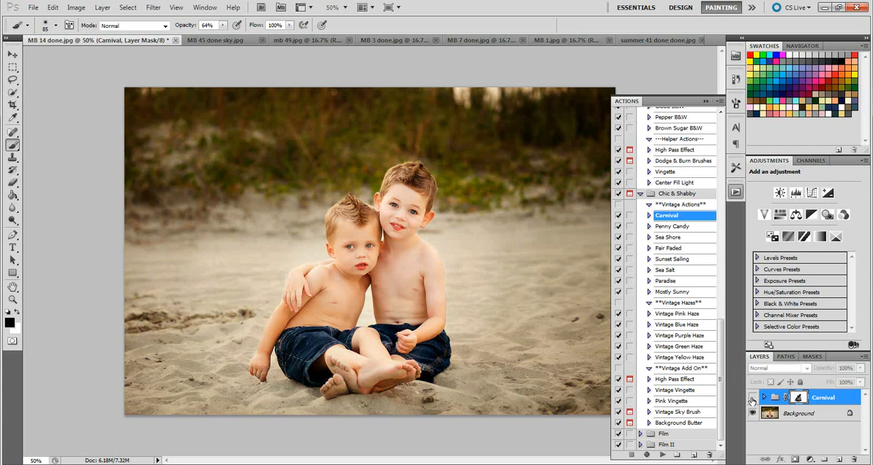
click(753, 400)
click(753, 400)
click(753, 400)
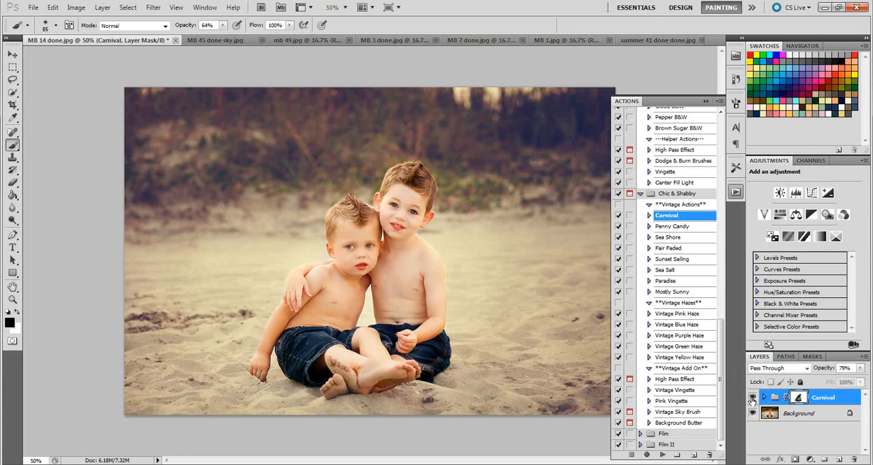
Step: Raise the Carnival group's opacity to 100% and expand the group to show its layers
drag(860, 368, 871, 382)
click(770, 402)
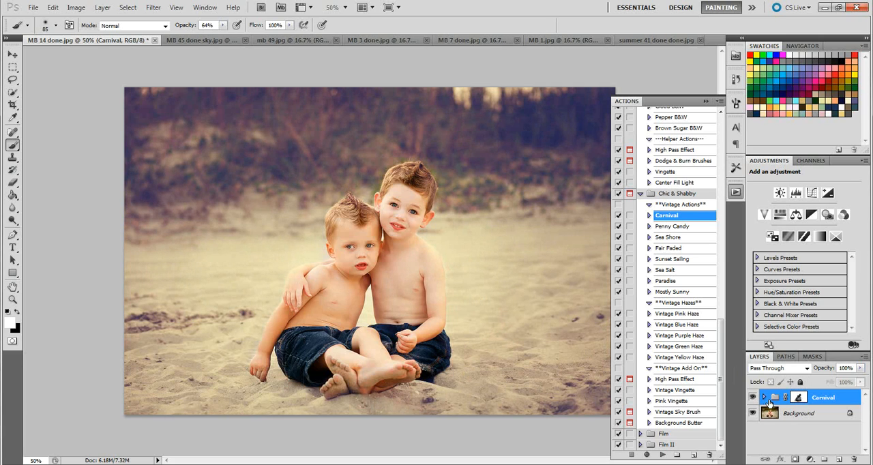
click(766, 400)
mouse_move(864, 397)
mouse_down()
mouse_move(864, 423)
mouse_move(865, 403)
mouse_up()
Step: Compare the photo with and without the Haze layer, keep it visible, and hide the Color Fade layer
click(753, 413)
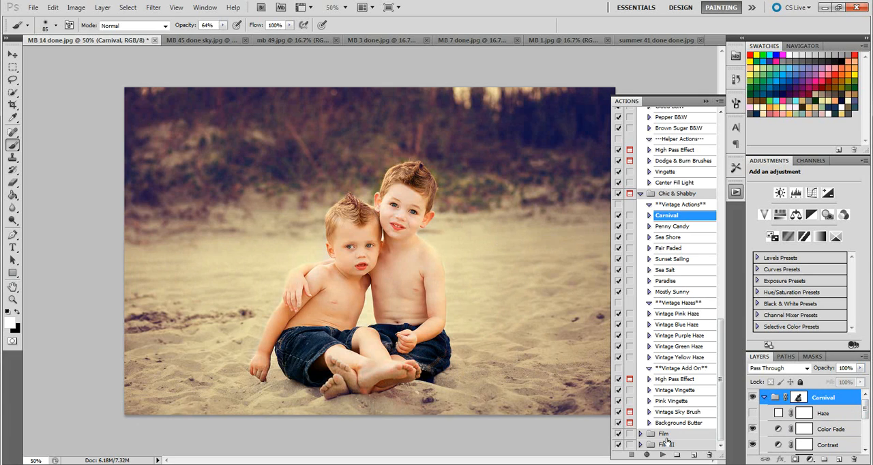
click(754, 414)
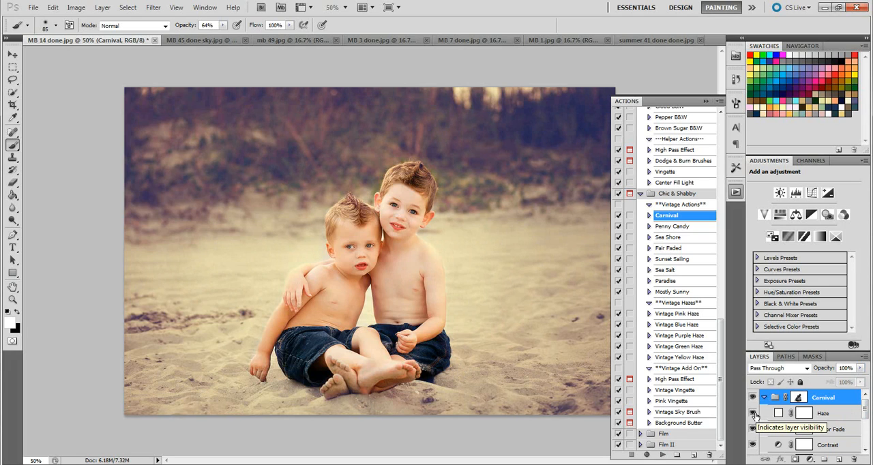
click(755, 415)
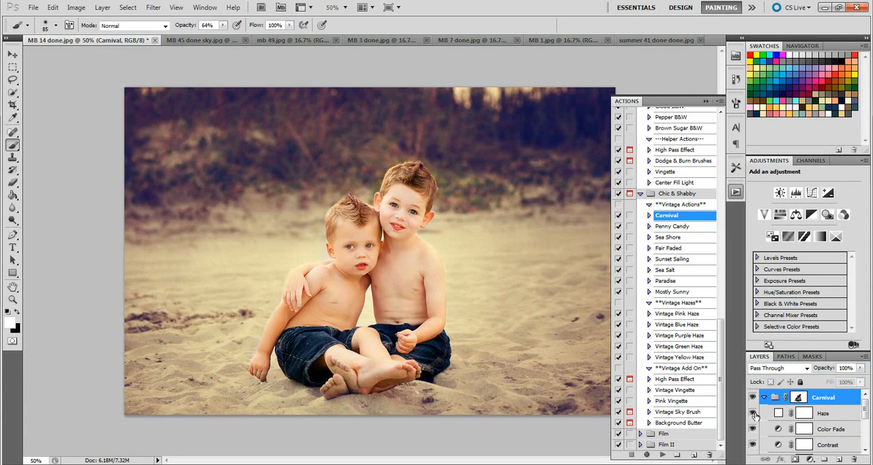
click(754, 415)
click(753, 415)
click(752, 413)
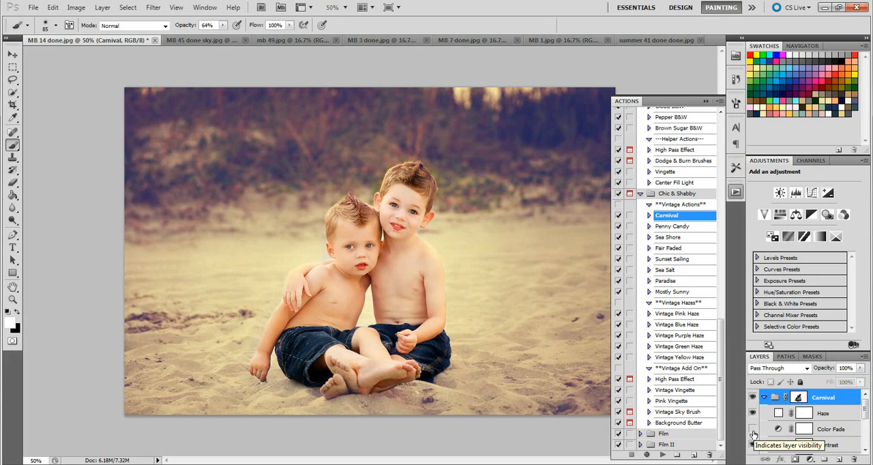
click(753, 432)
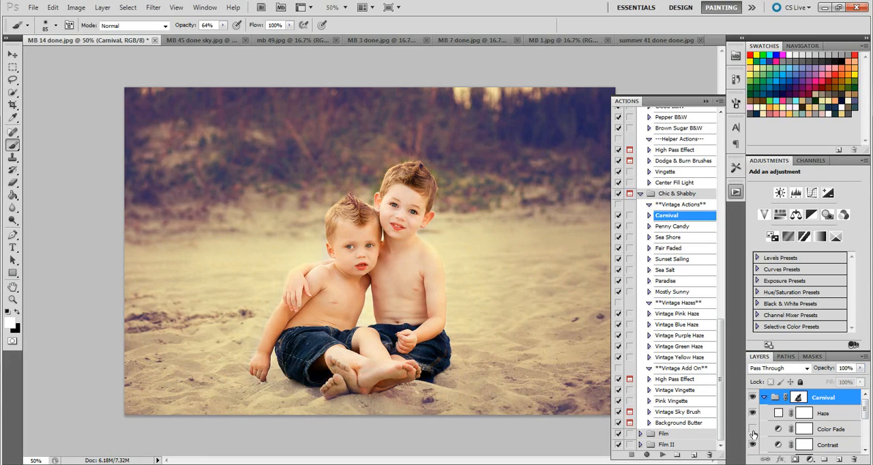
Step: Examine what the Color Shift layer, the Tone II layer and the whole Carnival group contribute by toggling their visibility
drag(867, 410, 867, 435)
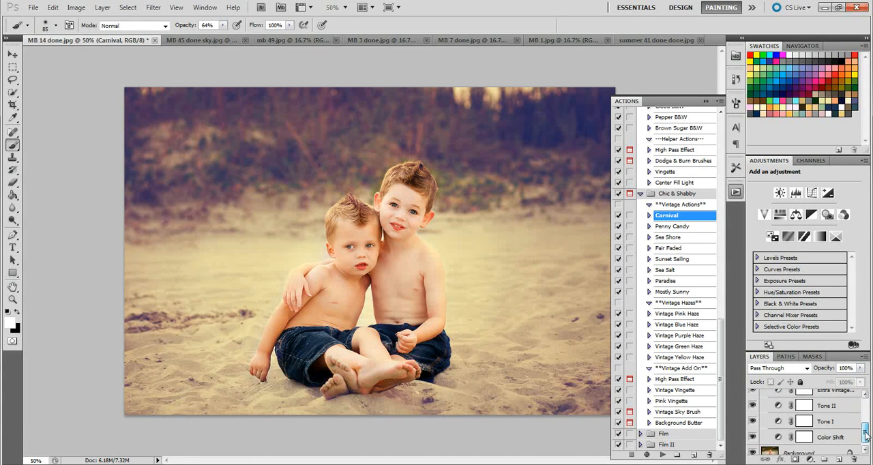
click(752, 427)
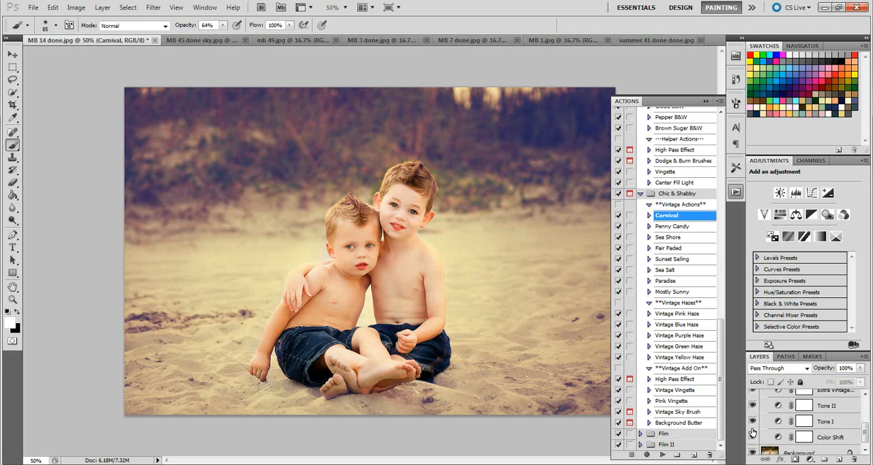
click(752, 427)
click(753, 406)
click(753, 406)
click(753, 407)
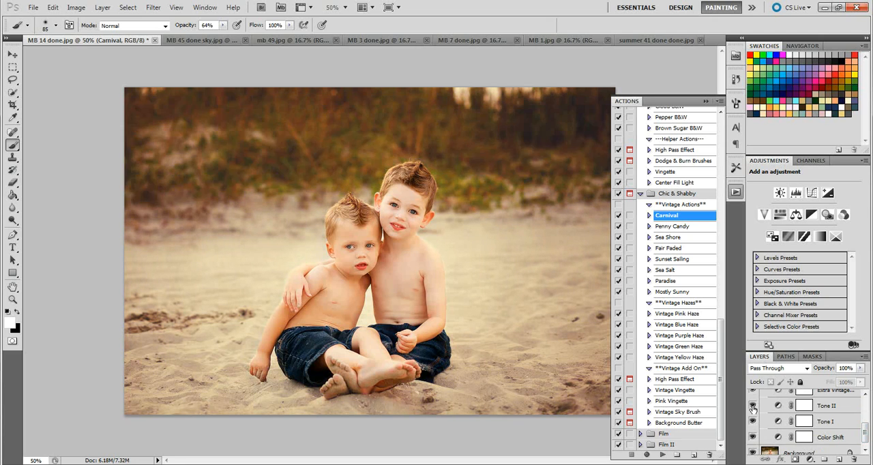
click(753, 407)
drag(870, 425, 867, 397)
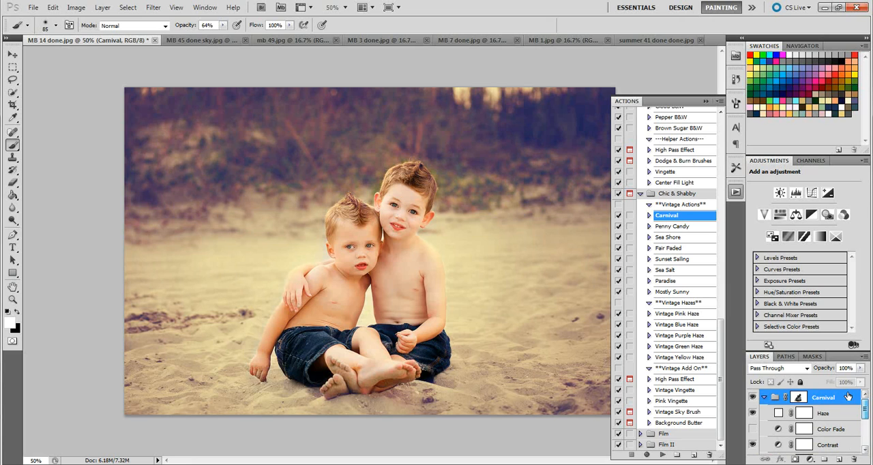
click(754, 399)
click(753, 400)
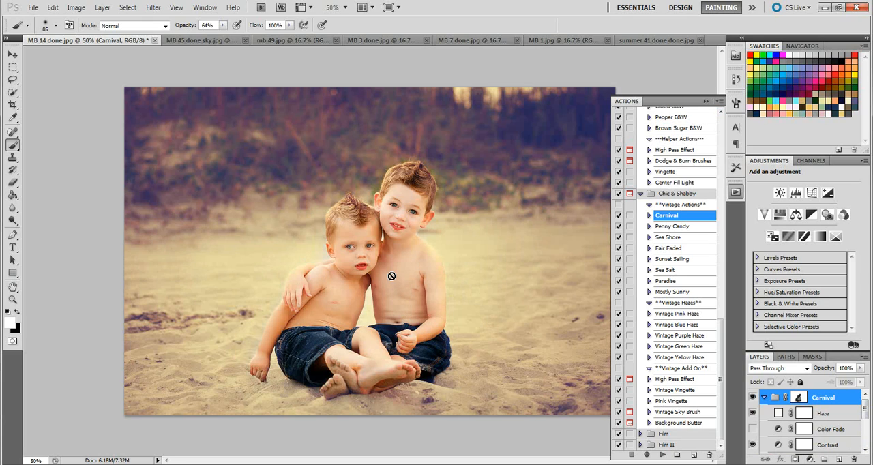
Step: Run the Sea Shore action on the MB 45 done sky.jpg photo, dismissing the Windows color scheme prompt permanently
click(199, 41)
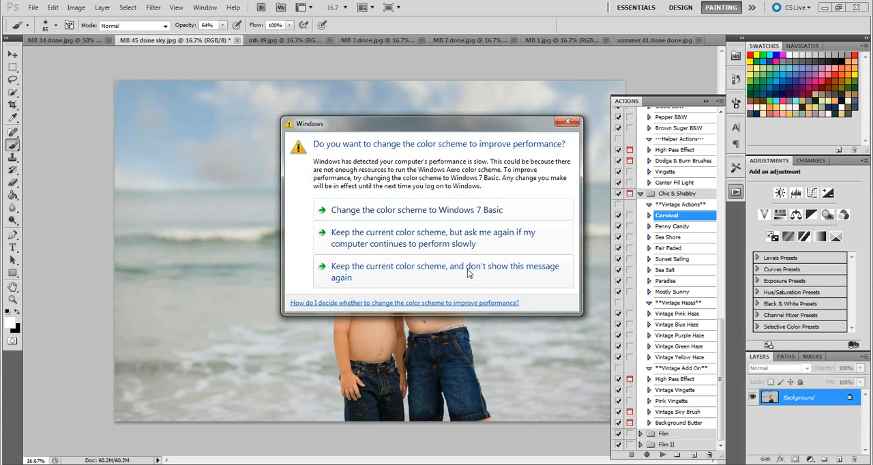
click(468, 273)
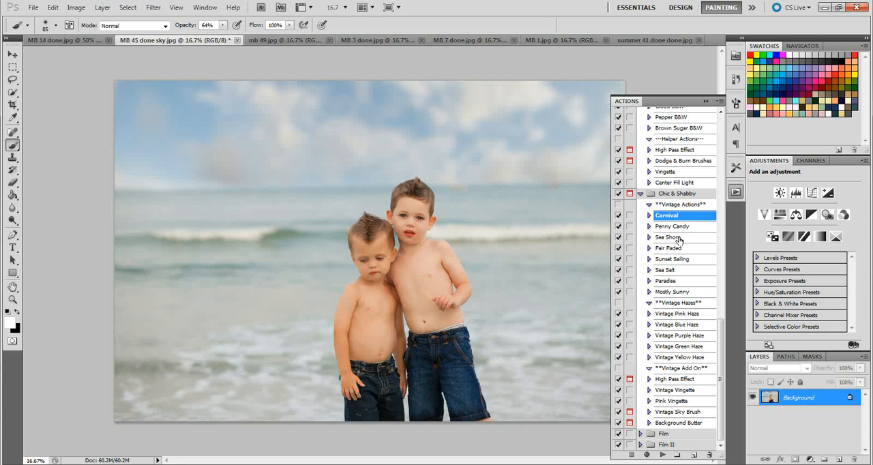
click(677, 238)
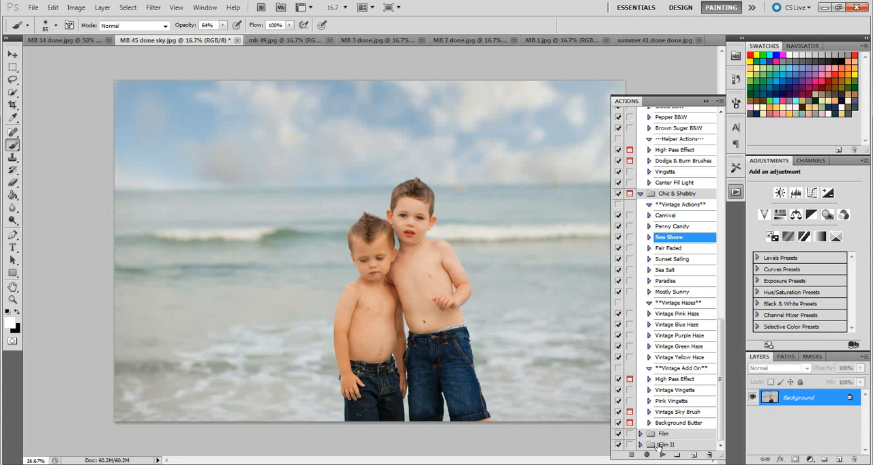
click(662, 456)
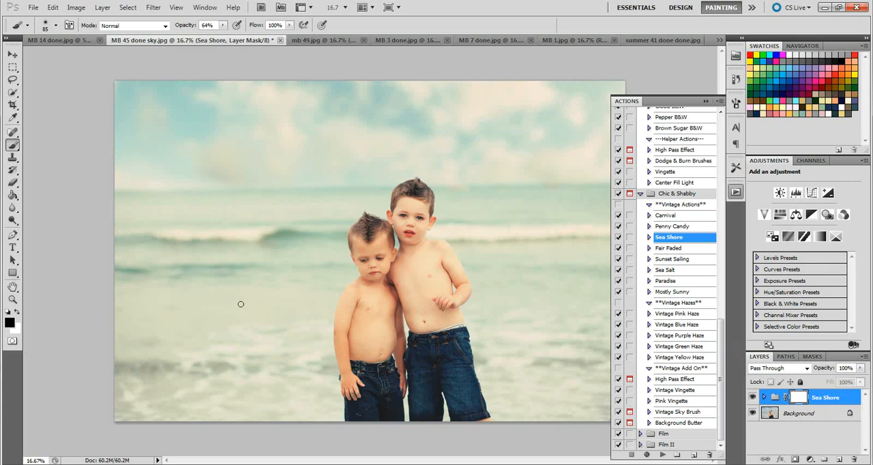
Step: Compare the photo with and without the Sea Shore group and lower the group's opacity to 74%
click(753, 397)
click(752, 398)
click(861, 368)
drag(861, 379, 845, 382)
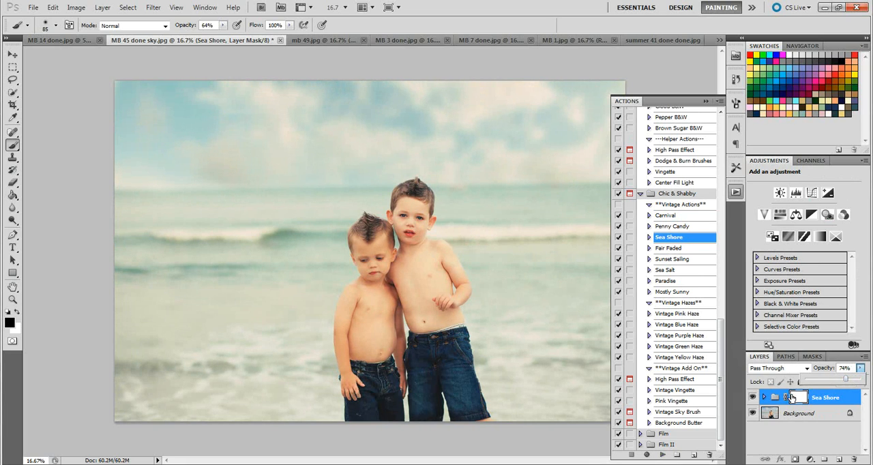
Step: Paint the two boys in black on the Sea Shore group's mask with a 432 px soft brush at 64% opacity
click(800, 398)
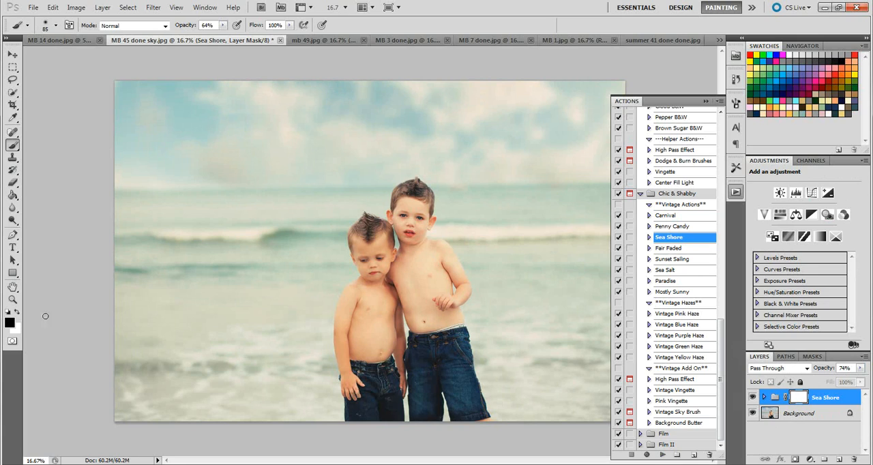
click(56, 25)
drag(78, 53, 109, 55)
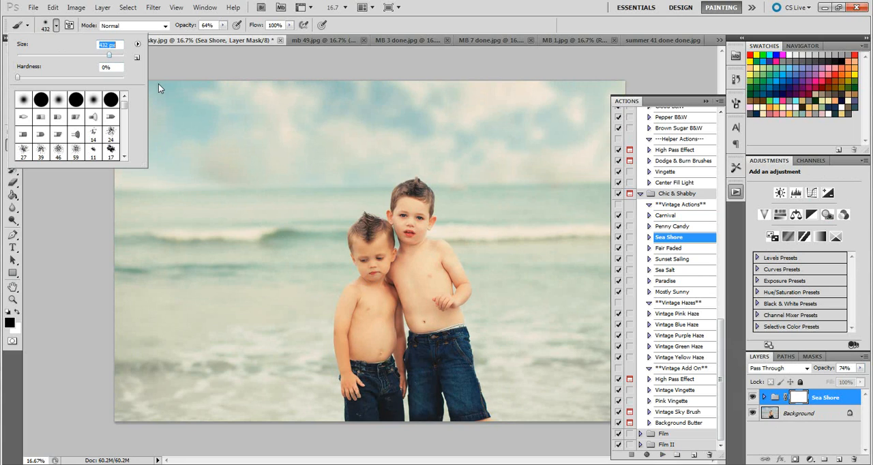
click(373, 247)
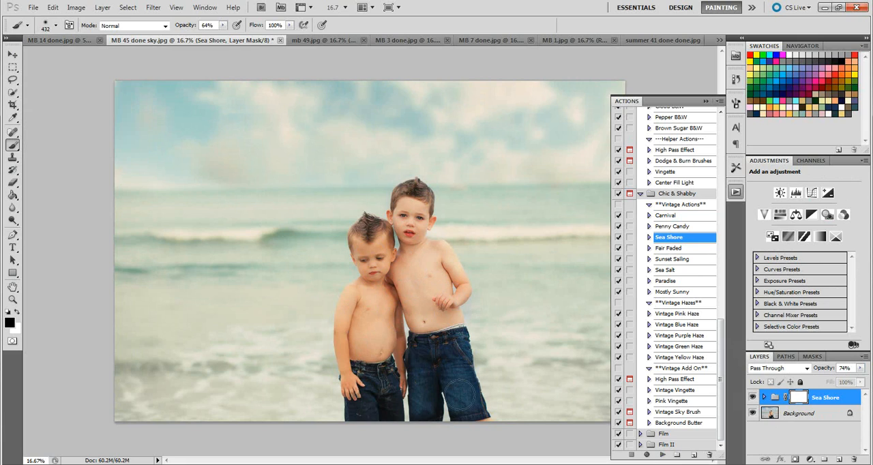
mouse_move(448, 388)
mouse_down()
mouse_move(365, 342)
mouse_move(379, 248)
mouse_move(409, 214)
mouse_move(438, 415)
mouse_up()
Step: Compare the photo with and without the masked Sea Shore group, leaving the group visible
click(707, 102)
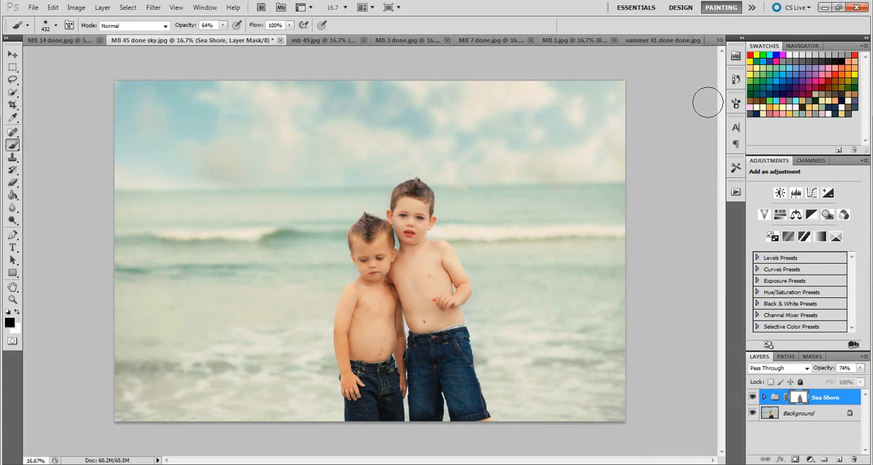
click(736, 194)
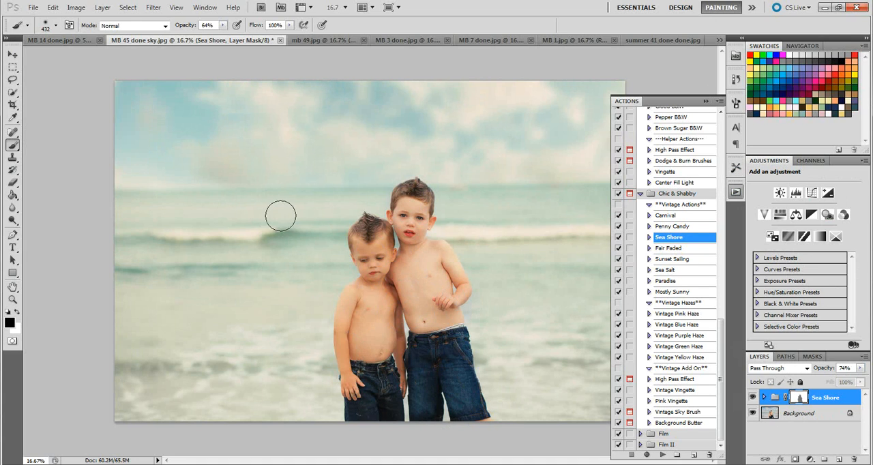
click(754, 399)
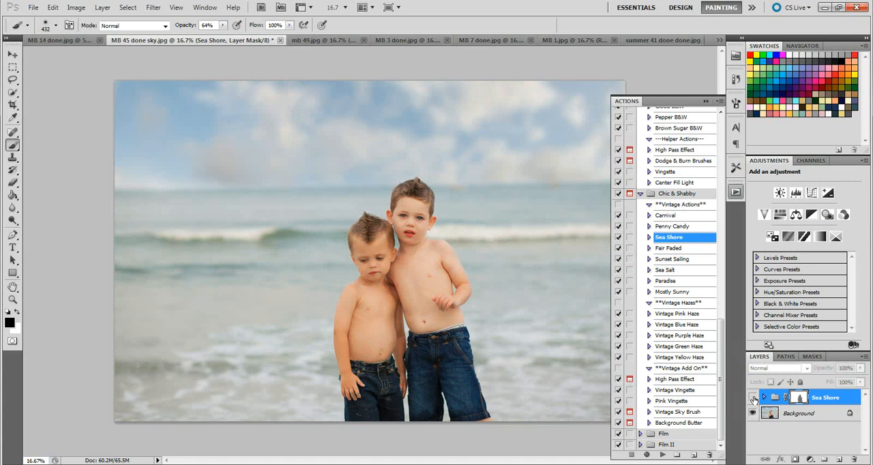
click(753, 399)
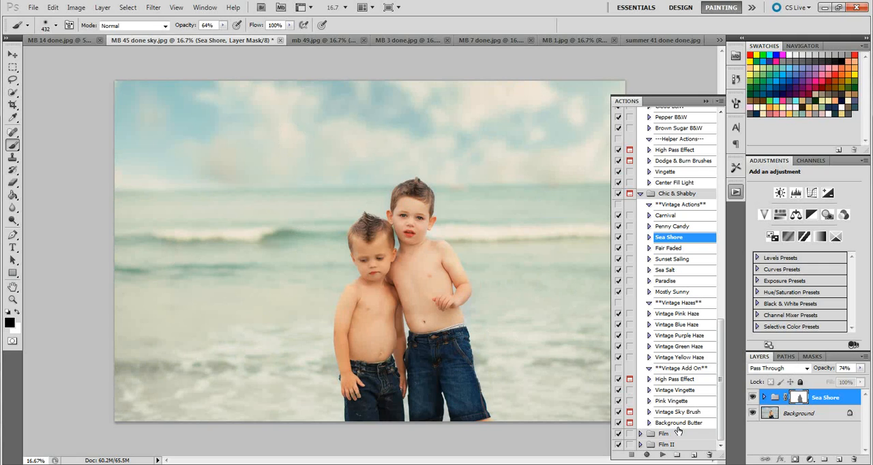
Step: Run the Vintage Vingette action on the photo and compare the result with and without its group
click(677, 391)
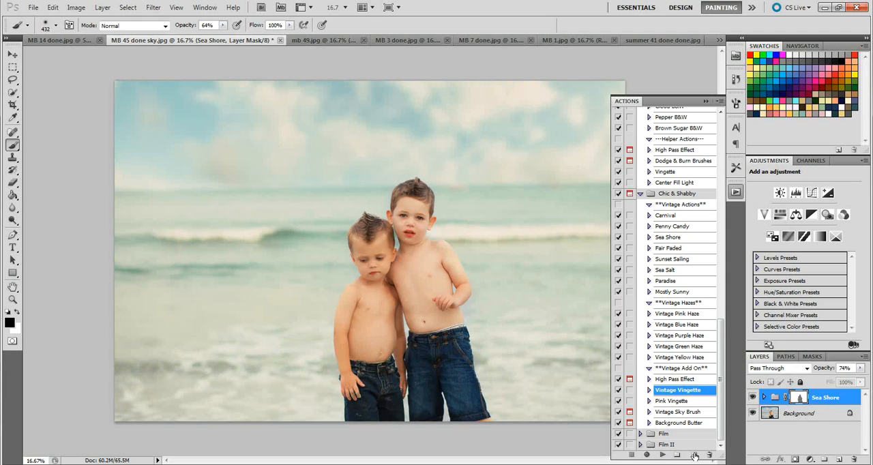
click(662, 455)
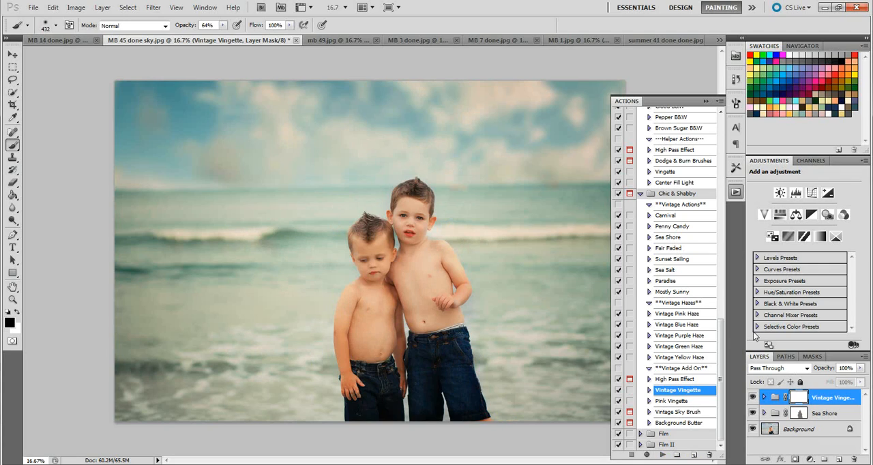
click(754, 398)
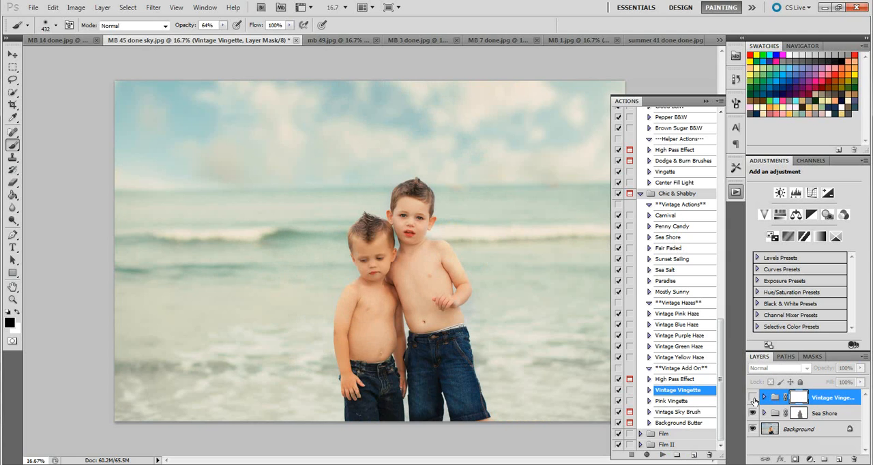
click(753, 397)
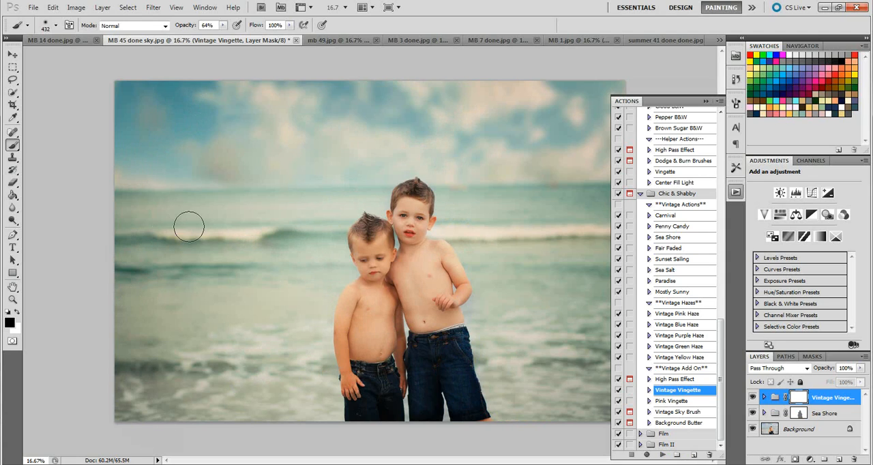
Step: Lower the Vintage Vingette group's opacity to 79% and mask the effect off the two boys
click(861, 368)
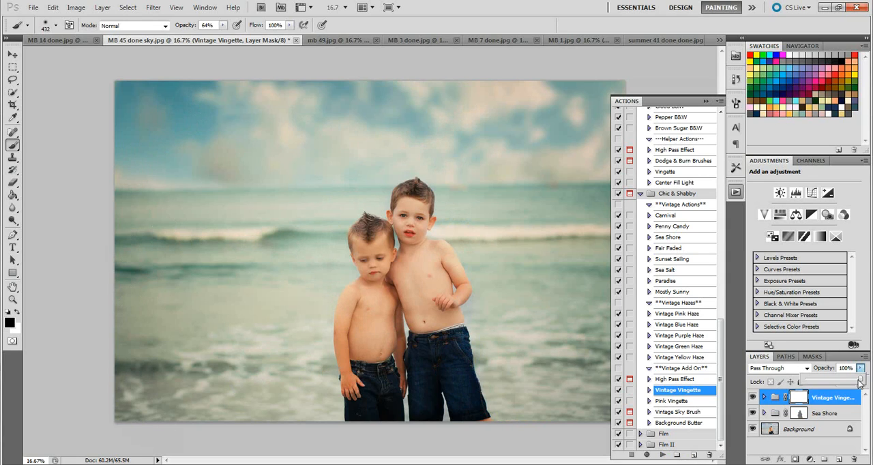
drag(861, 384, 850, 385)
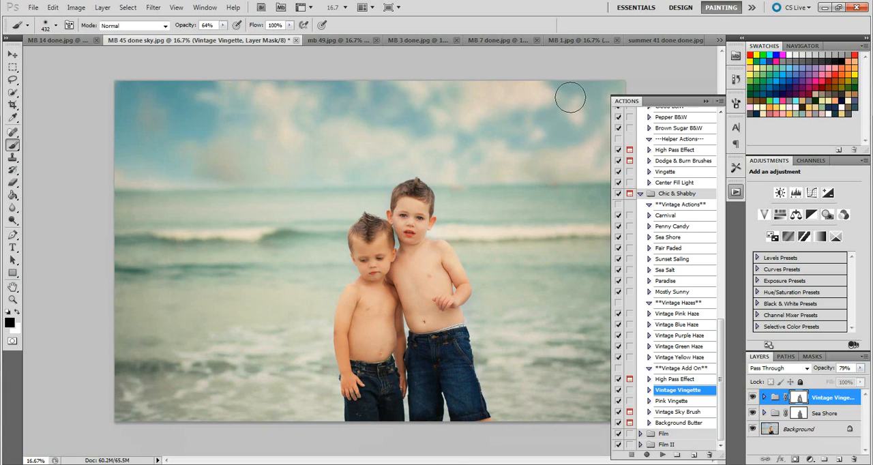
click(706, 101)
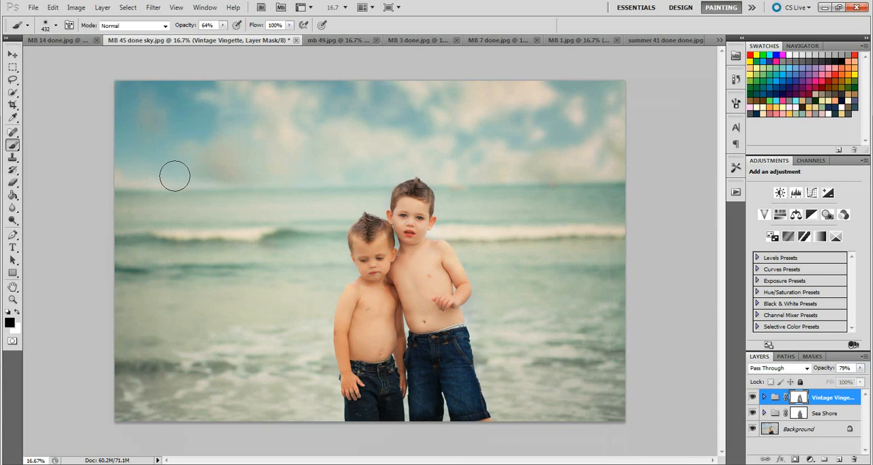
Step: Soften the vignette around the boys on its mask with a 1009 px brush at 32% opacity, and compare with the group hidden
click(56, 26)
drag(109, 55, 114, 55)
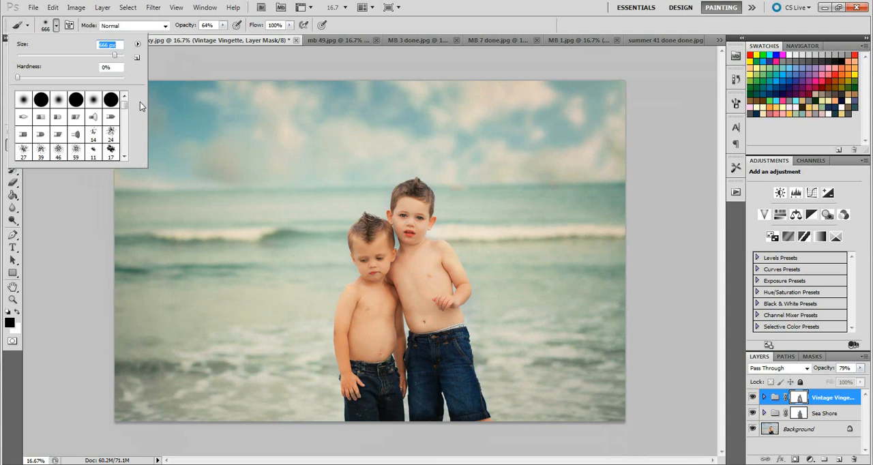
text(1009)
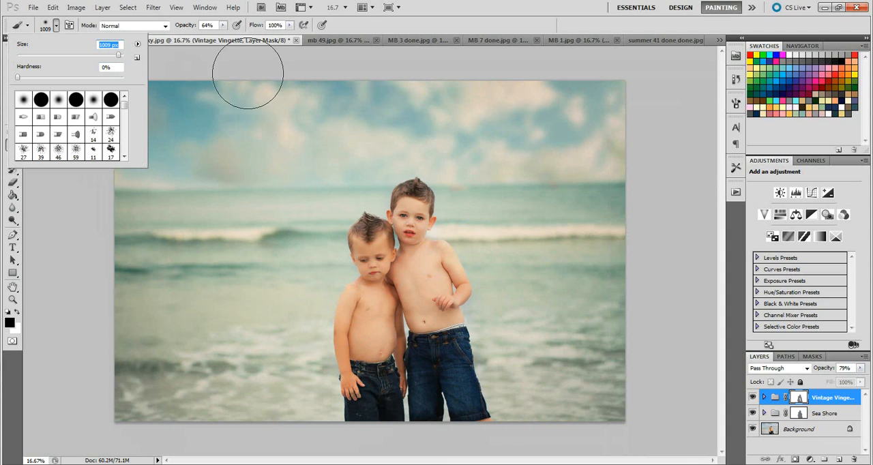
click(223, 26)
drag(223, 28, 204, 36)
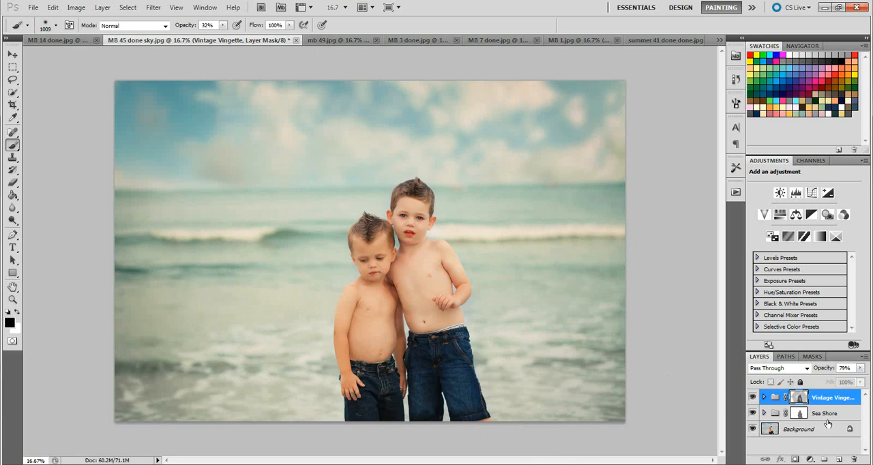
click(751, 397)
click(751, 397)
Step: Try the Vintage Yellow Haze action on the photo, compare it with the haze hidden, and delete its group
click(736, 193)
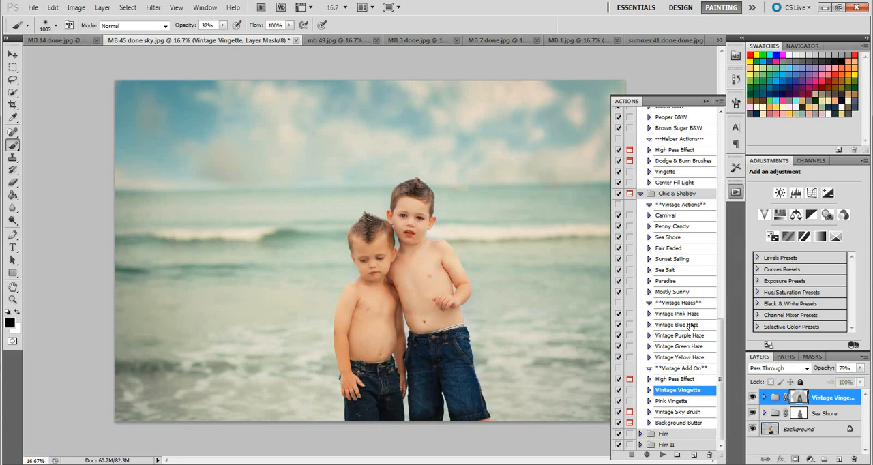
click(688, 358)
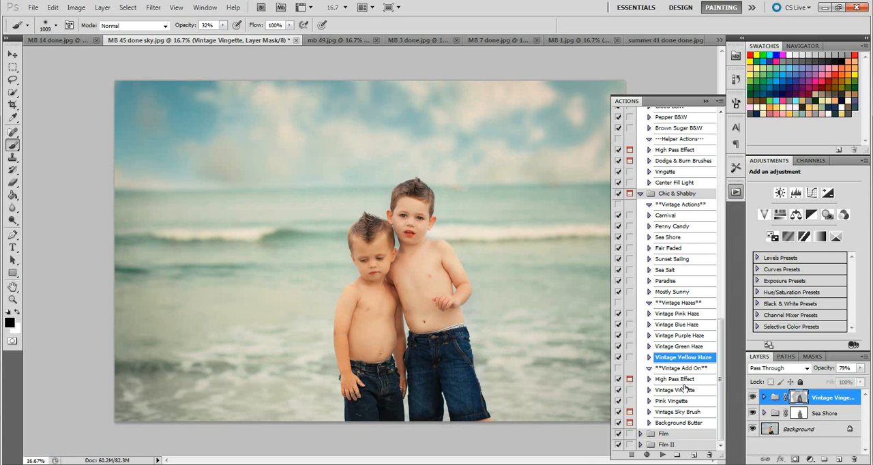
click(662, 455)
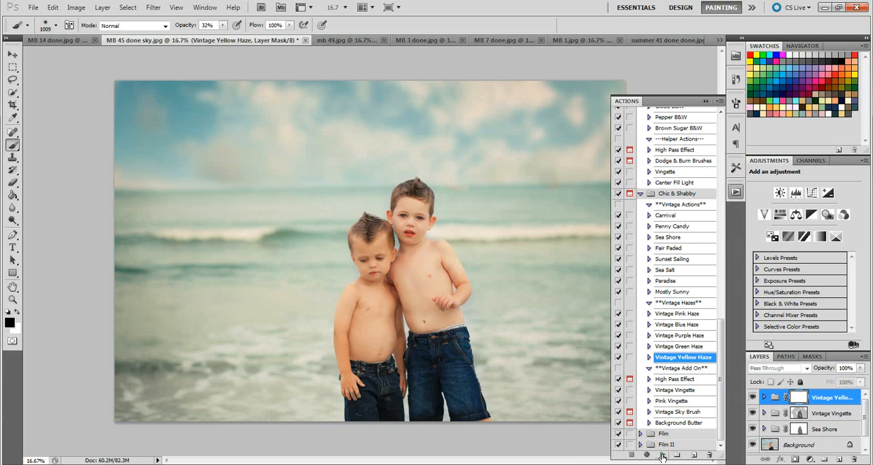
click(753, 398)
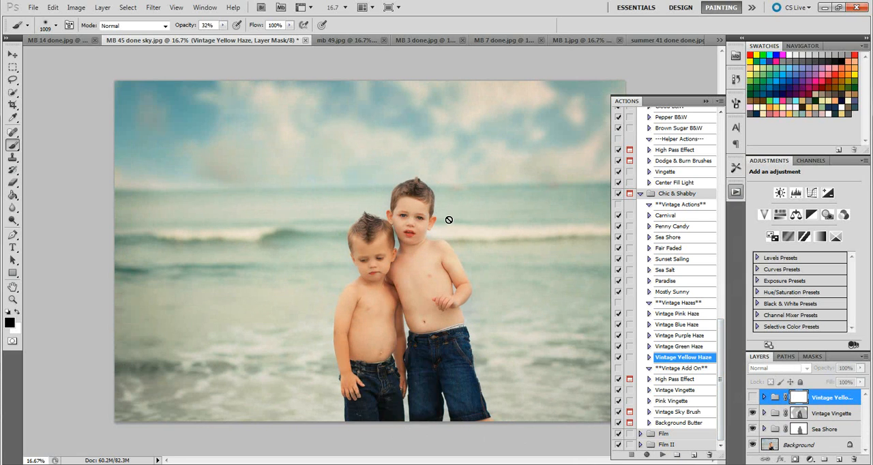
click(854, 460)
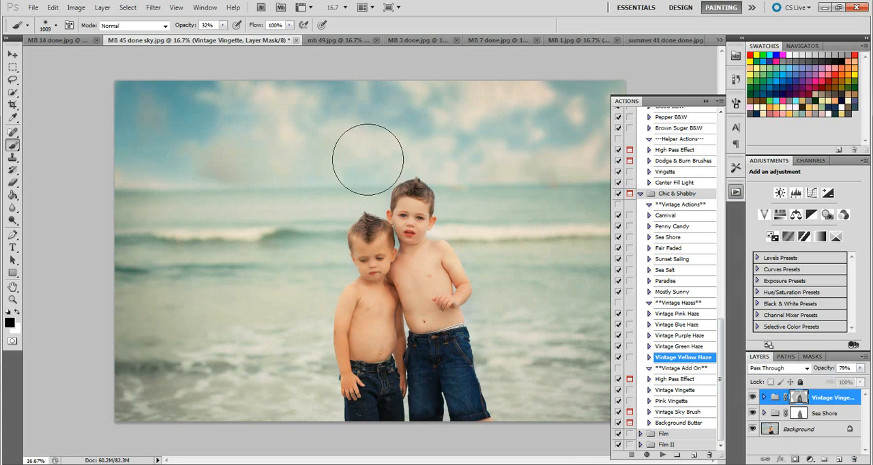
Step: Compare the photo with and without the Vintage Vingette group in an unobstructed view
click(707, 101)
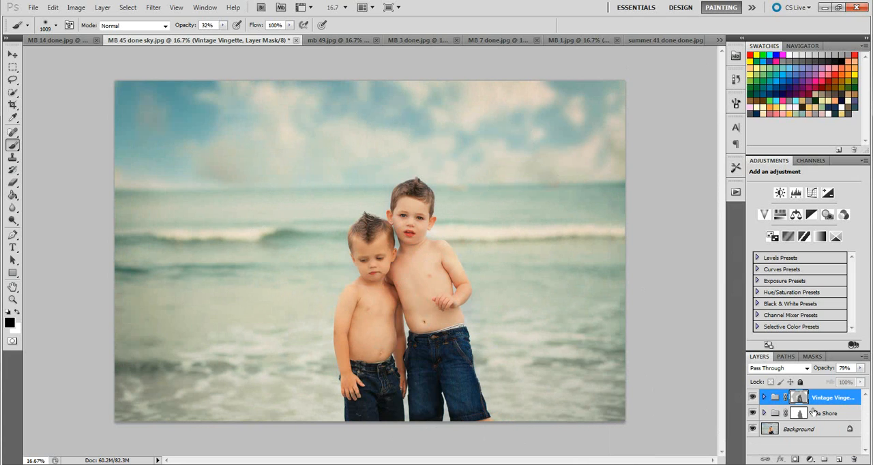
click(753, 397)
click(753, 397)
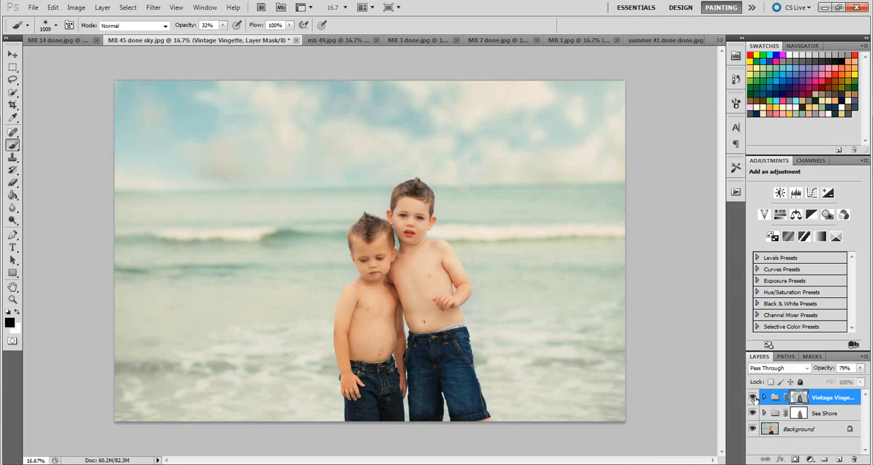
click(754, 398)
click(753, 397)
Step: Switch to the mb 49.jpg photo and select the Sunset Sailing action in the Chic & Shabby set
click(325, 40)
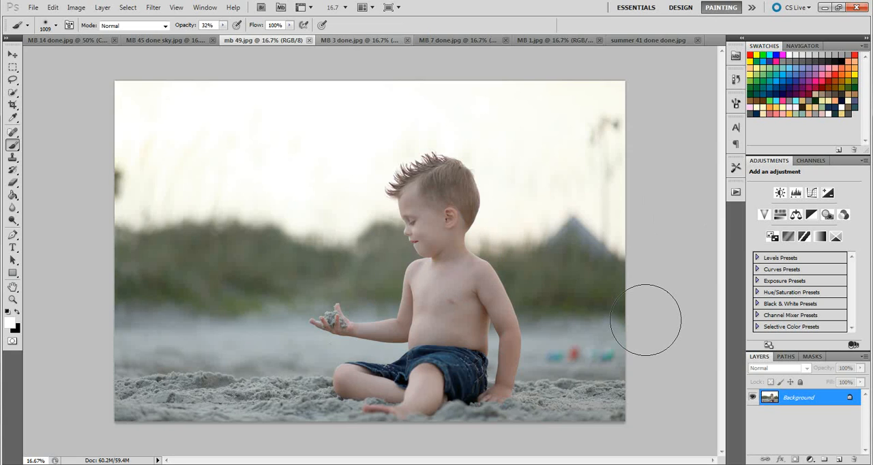
click(736, 192)
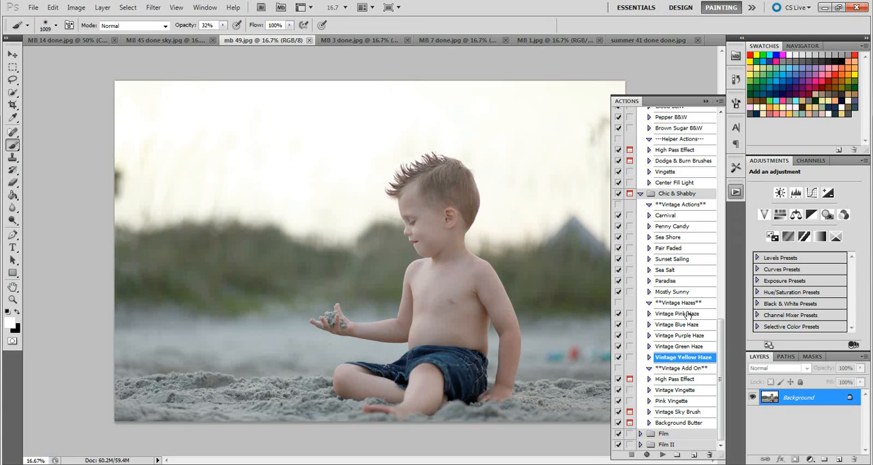
click(686, 262)
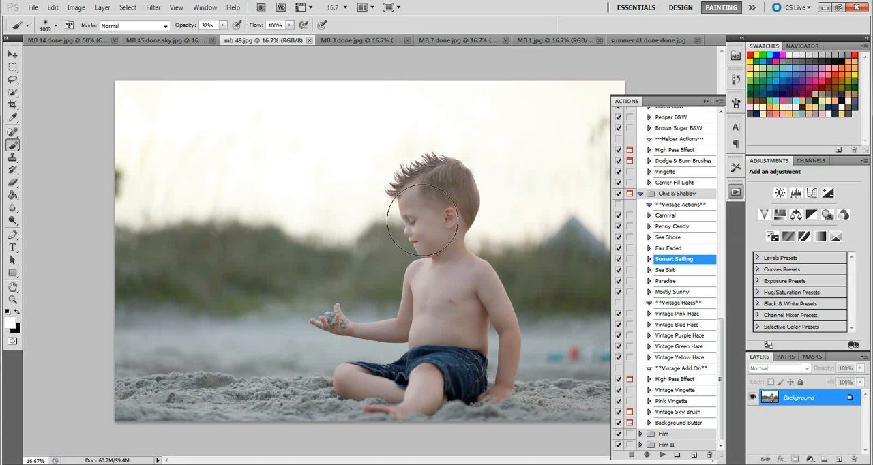
Step: Try brightening the photo with a Levels adjustment layer at black point 11 and midtones 1.42, and delete the layer
click(796, 194)
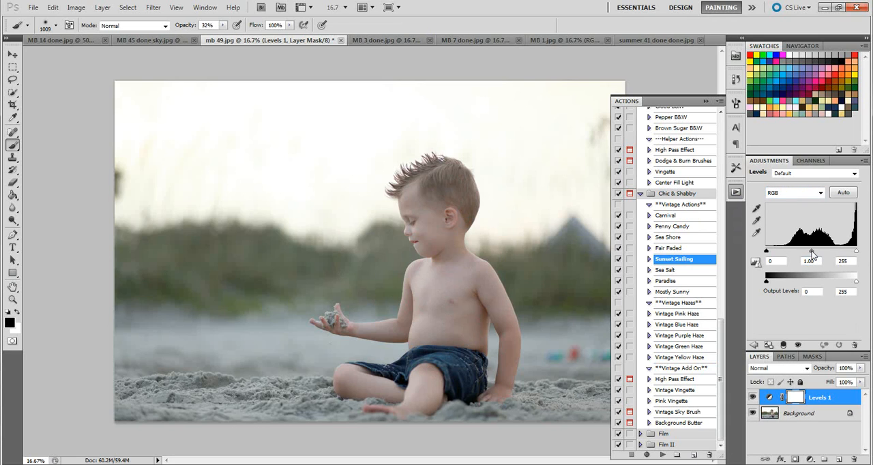
drag(812, 252, 808, 254)
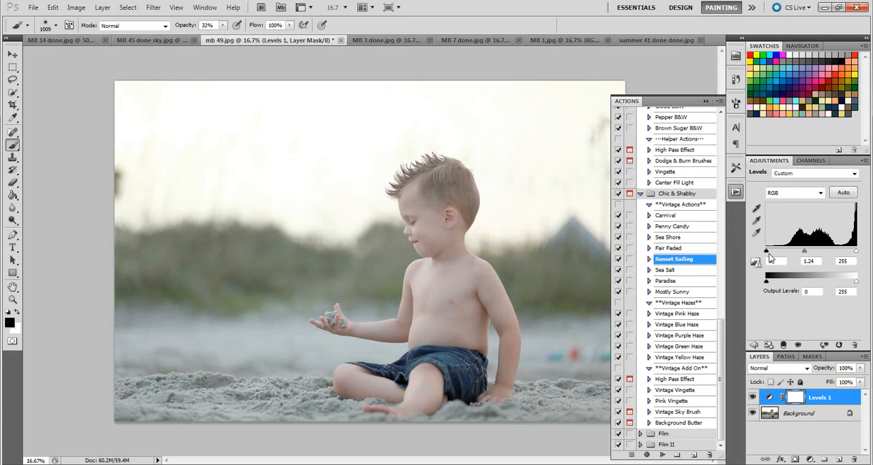
drag(768, 251, 809, 253)
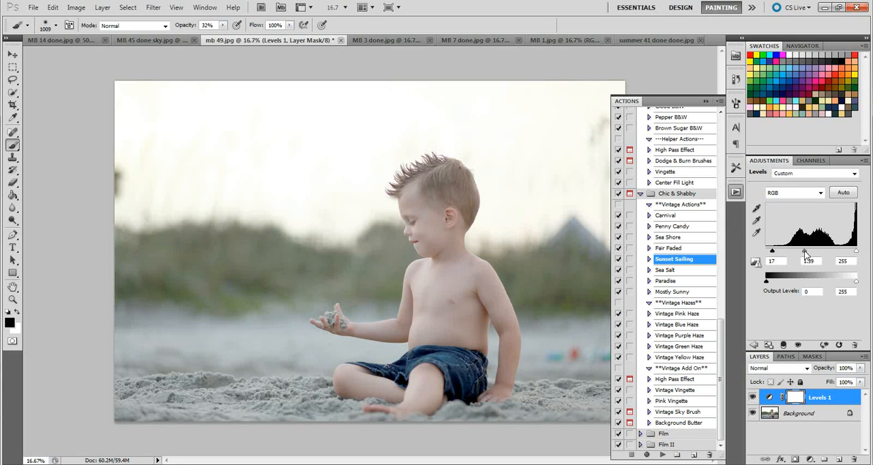
drag(772, 251, 770, 253)
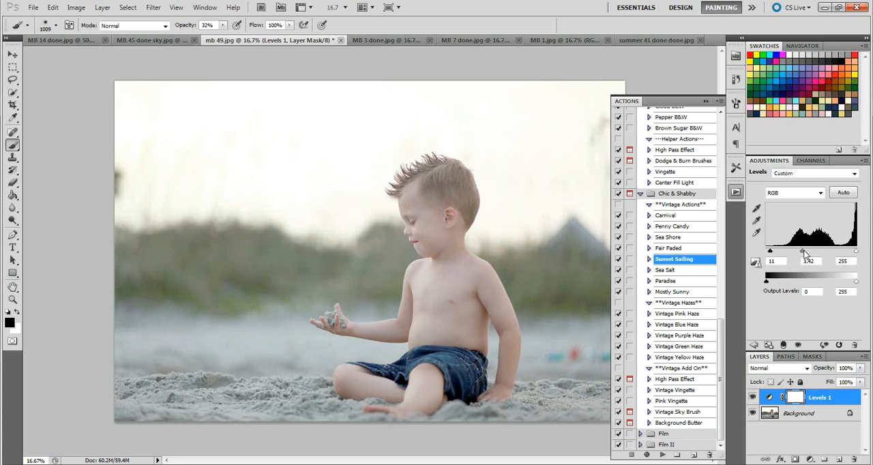
drag(808, 400, 857, 462)
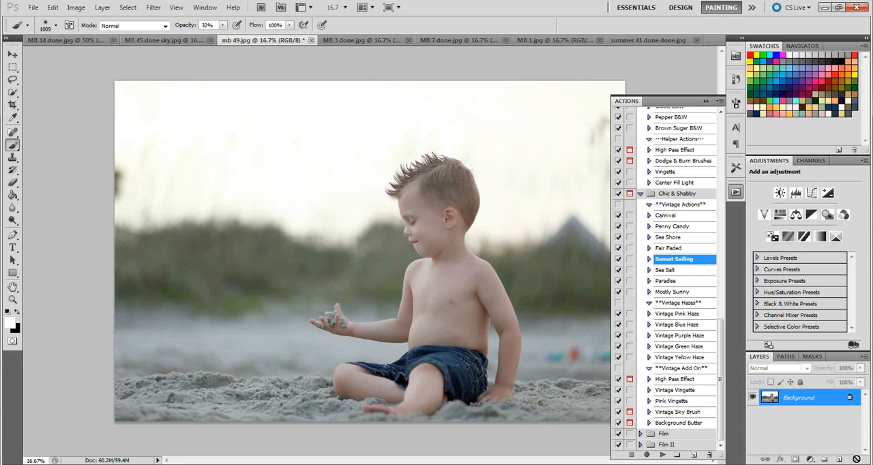
Step: Duplicate the Background layer as Background copy and set the copy's blend mode to Screen
right_click(803, 400)
click(812, 325)
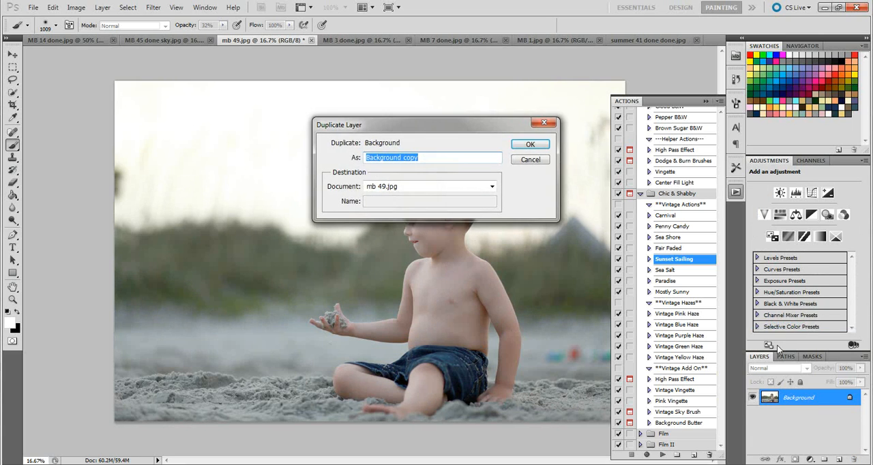
key(Return)
click(782, 368)
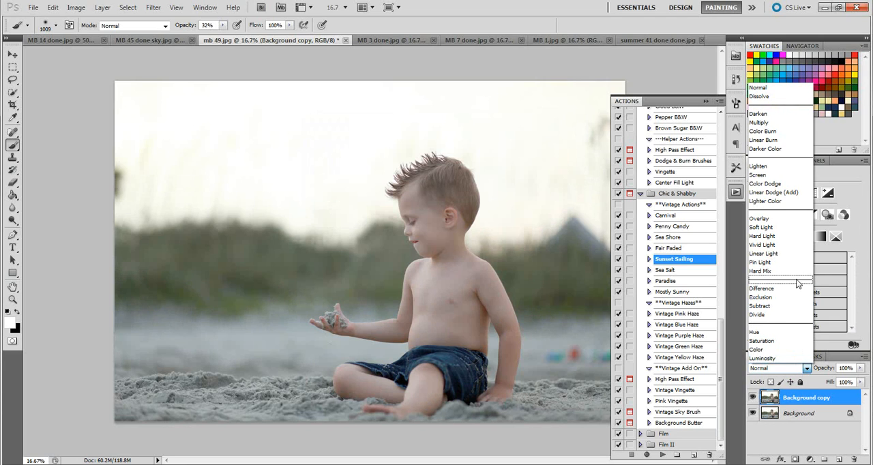
click(786, 176)
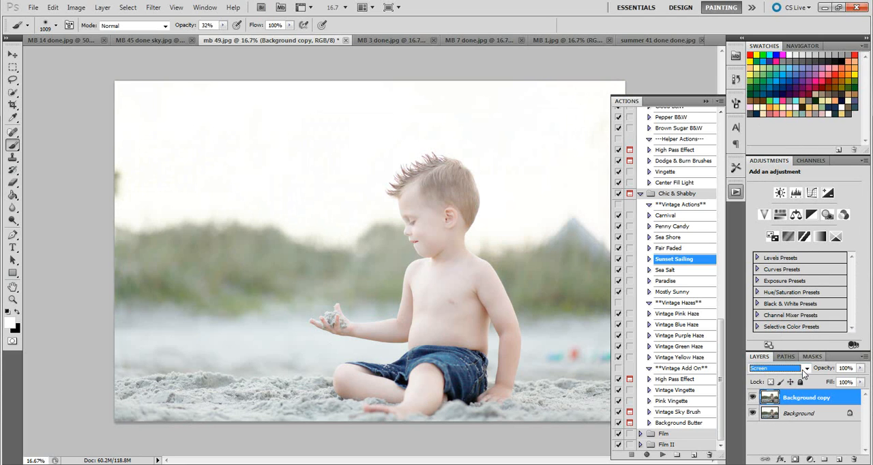
Step: Lower the Background copy layer's opacity to 33% and flatten the image
click(860, 369)
drag(859, 382, 836, 383)
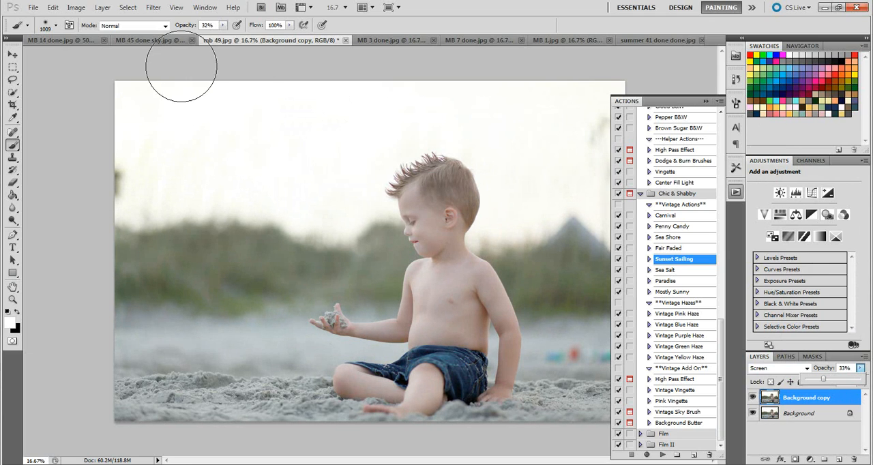
click(102, 7)
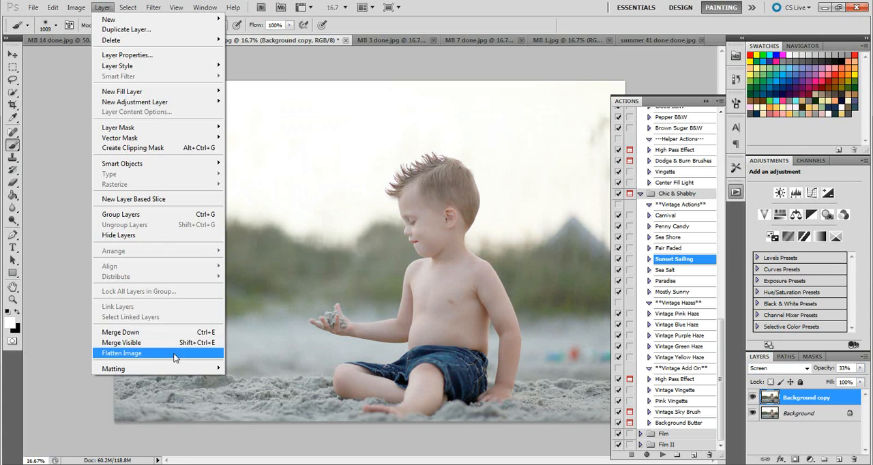
click(174, 353)
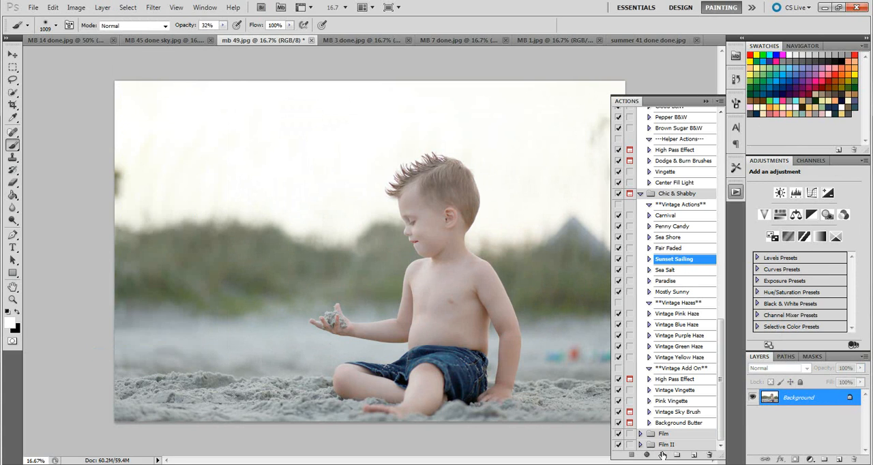
Step: Run the Sunset Sailing action on mb 49.jpg and expand its layer group with the photo unobstructed
click(662, 455)
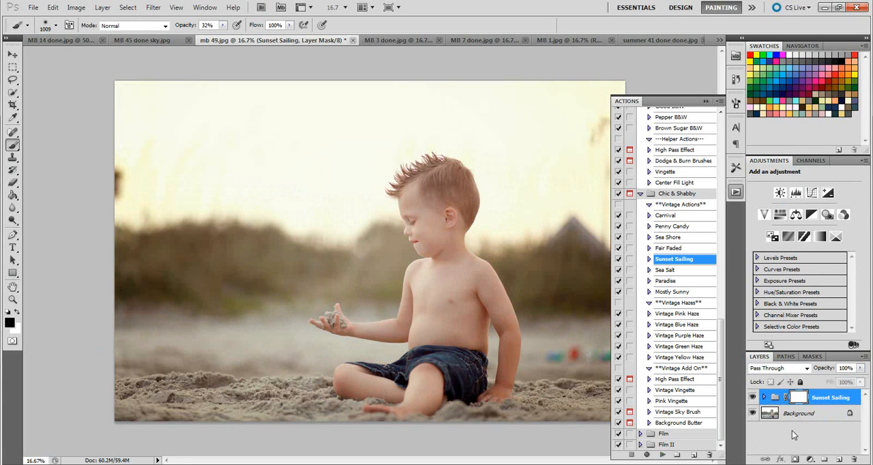
click(765, 397)
mouse_move(867, 414)
mouse_down()
mouse_move(868, 424)
mouse_move(868, 404)
mouse_up()
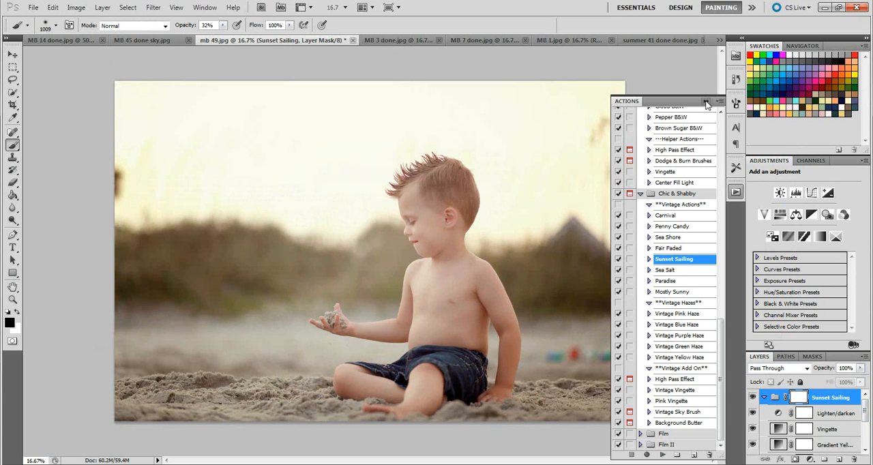
click(707, 102)
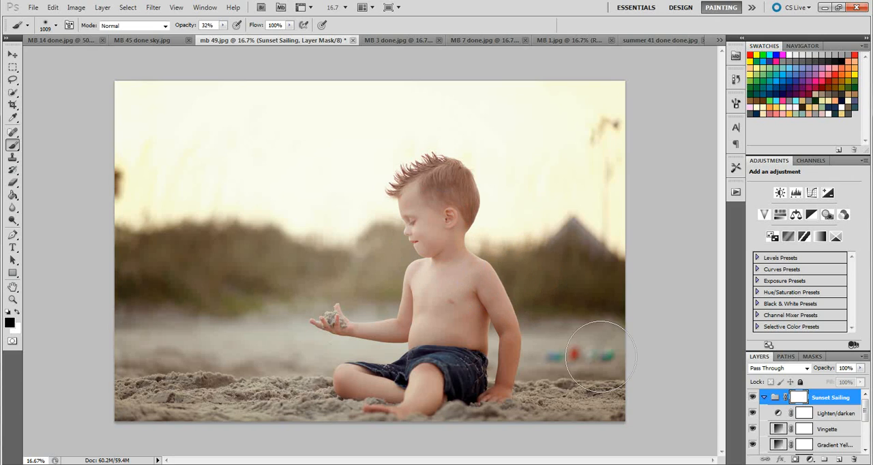
Step: Inspect the Vingette layer's gradient fill settings beside the photo and accept them
click(828, 430)
key(x)
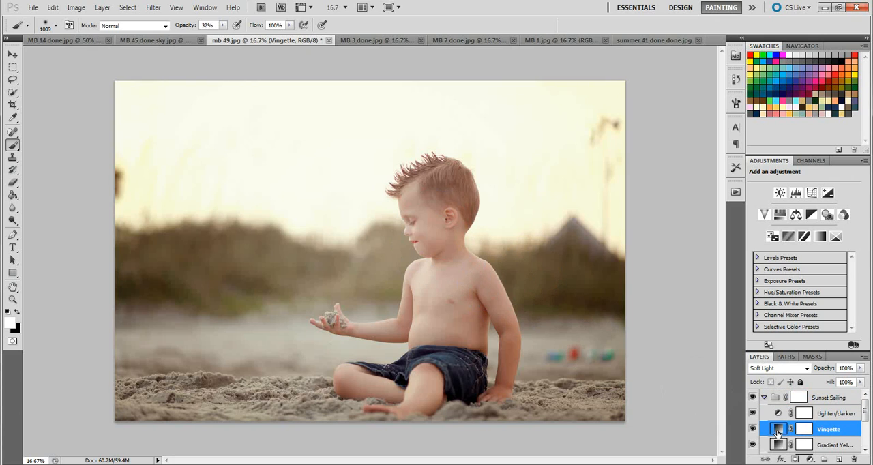
double_click(778, 430)
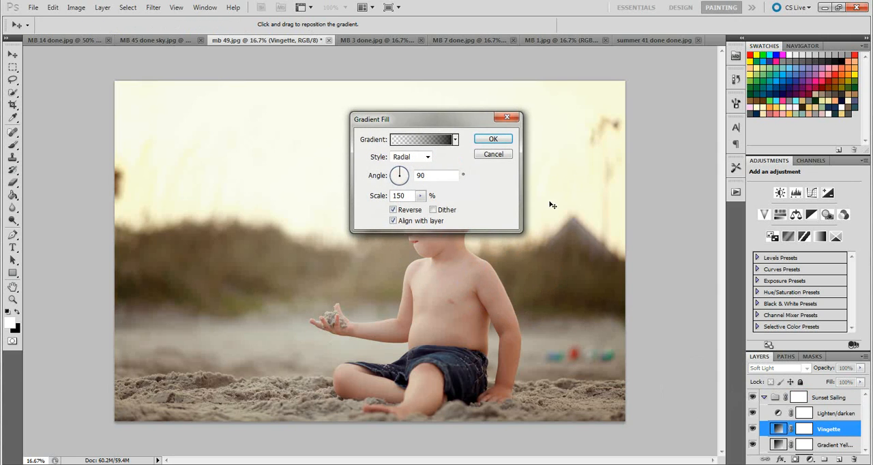
drag(466, 124, 720, 133)
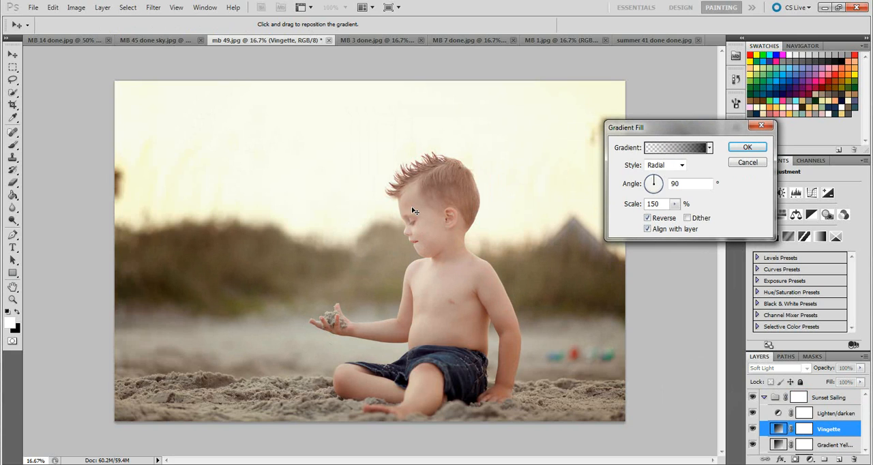
click(747, 148)
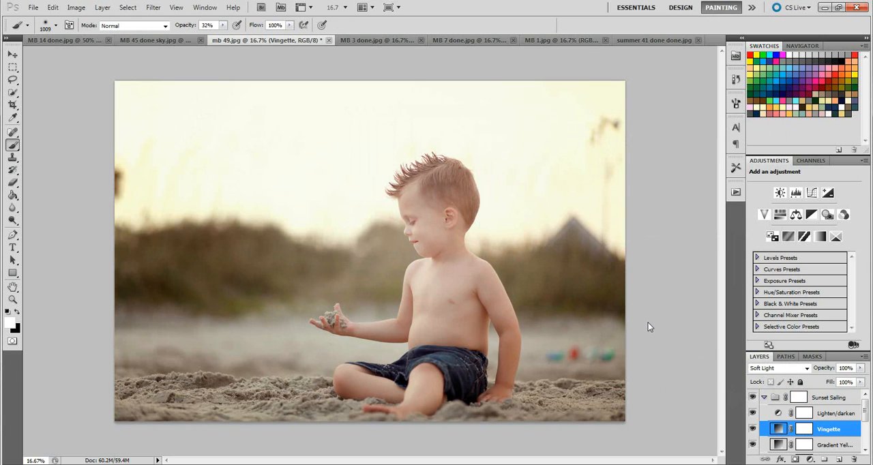
Step: Compare the photo with and without the Vingette layer, and with and without the whole Sunset Sailing group
click(752, 429)
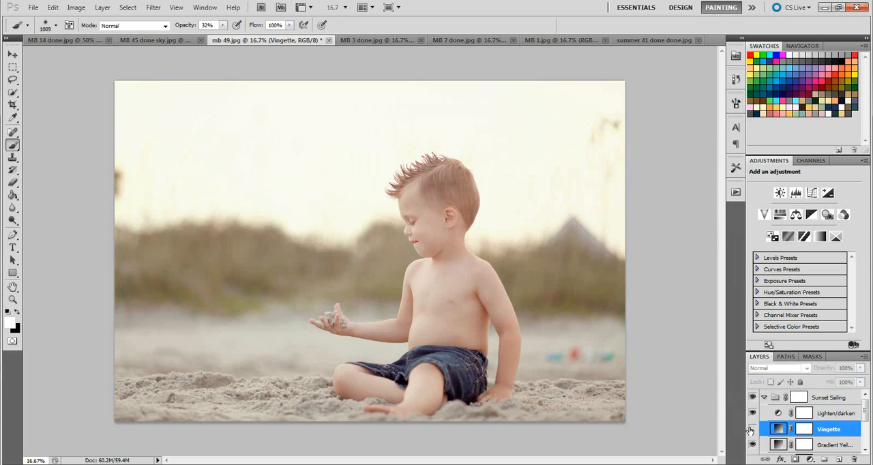
click(752, 429)
click(752, 429)
click(752, 429)
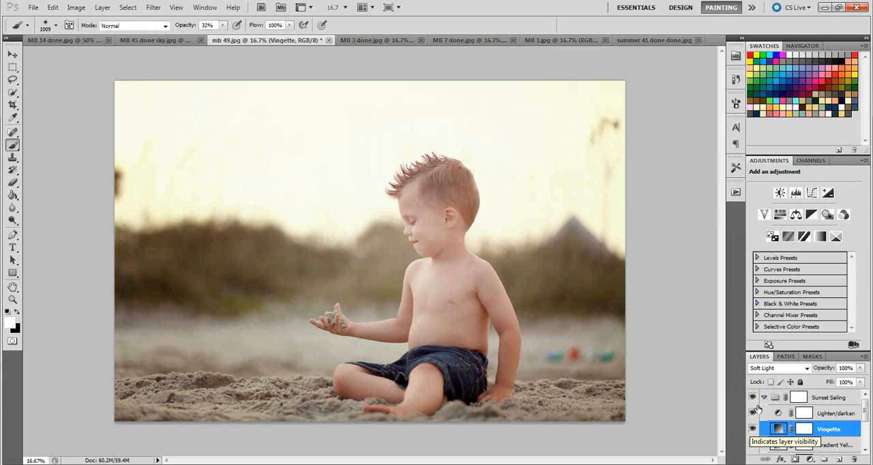
click(753, 398)
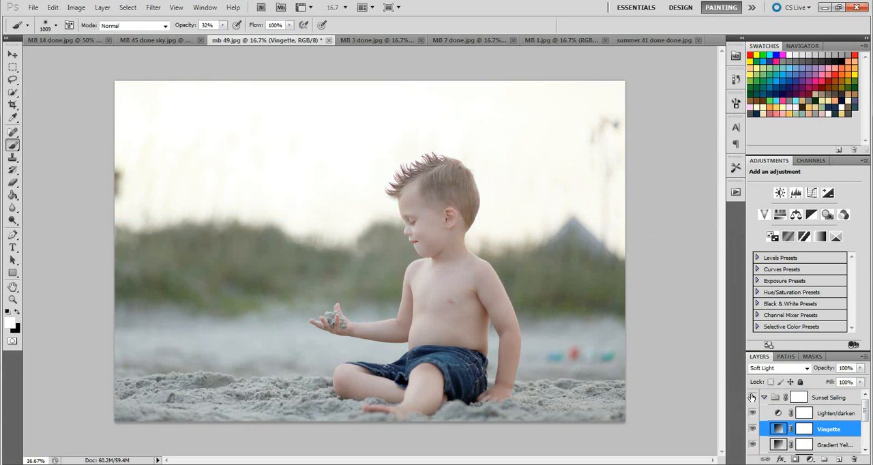
click(753, 400)
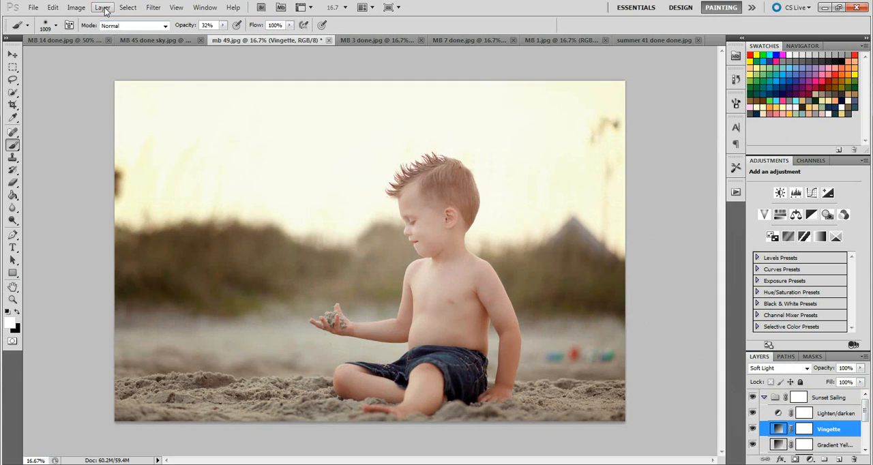
Step: Run the Penny Candy action above the collapsed Sunset Sailing group and set the Penny Candy group's opacity to 40%
click(764, 397)
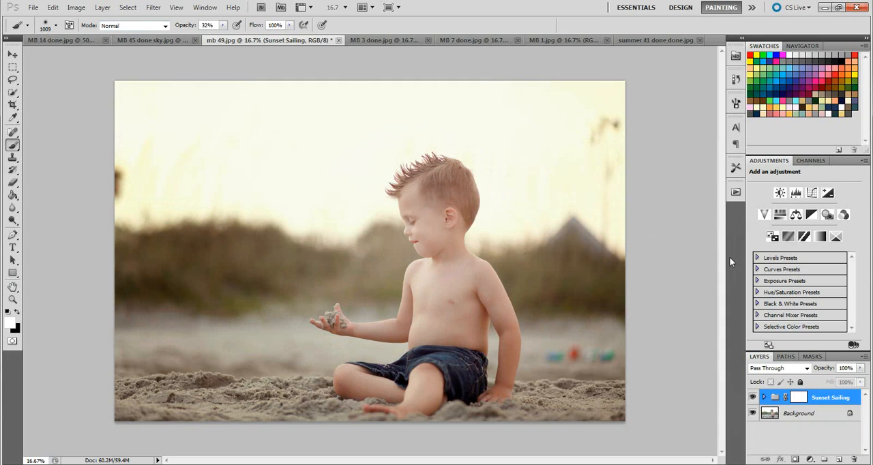
click(735, 193)
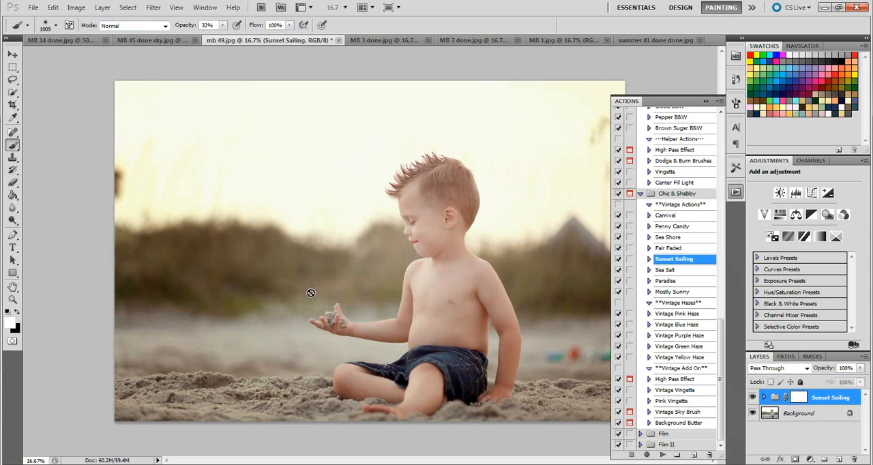
click(692, 227)
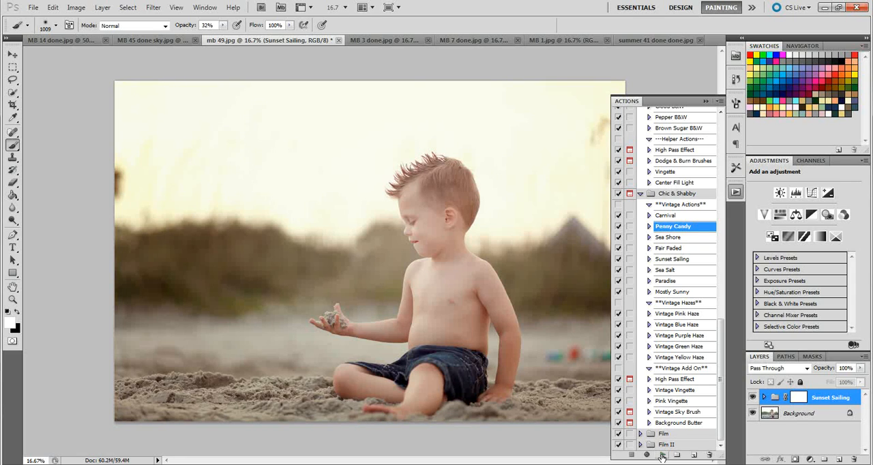
click(661, 455)
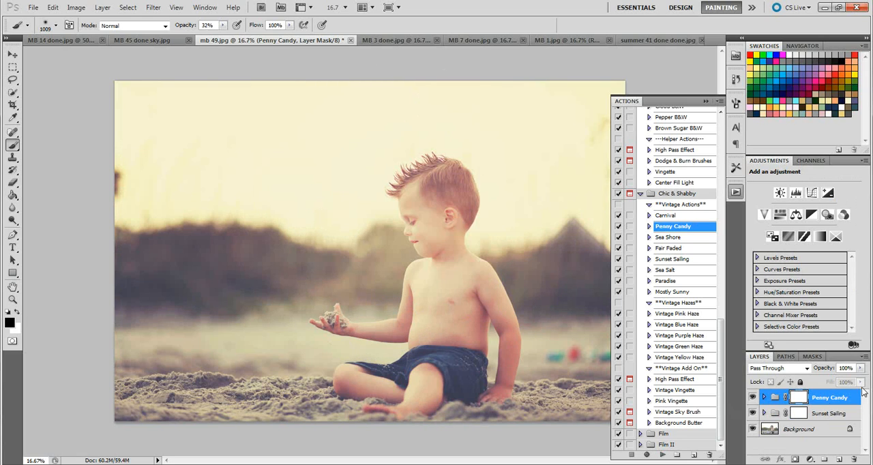
click(846, 369)
text(40)
key(Return)
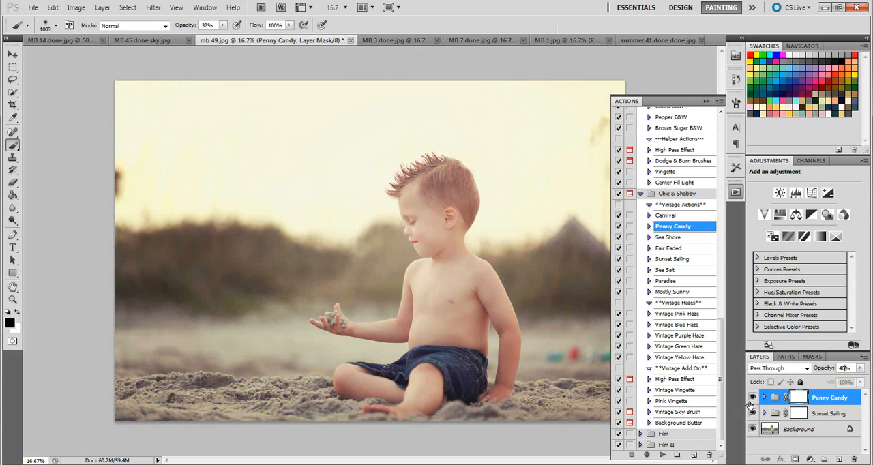
Step: Compare the photo with and without the Penny Candy group, switching to the Move tool
click(754, 398)
click(754, 398)
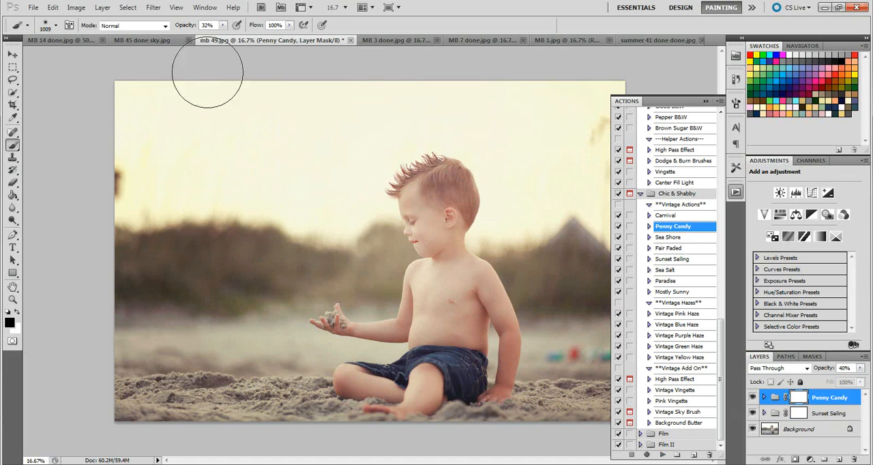
click(13, 58)
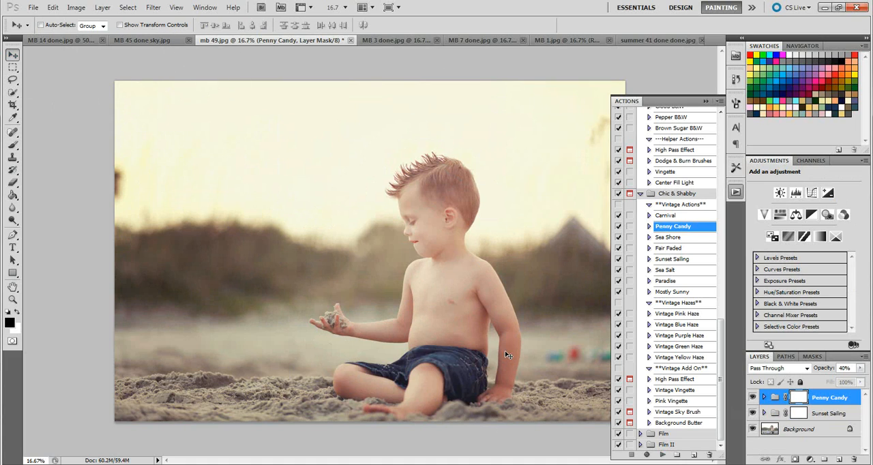
click(752, 398)
click(752, 398)
Step: Expand the Penny Candy group, preview the effect with its Matte layer hidden, then restore the layer and collapse the group
click(765, 399)
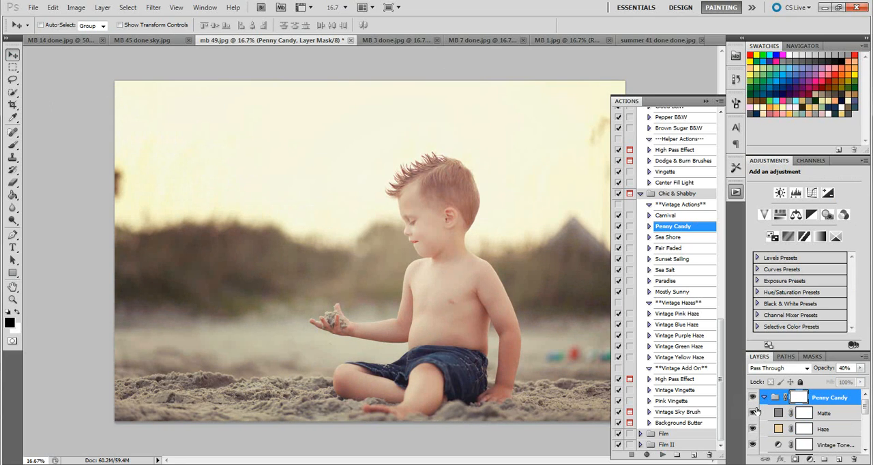
click(753, 414)
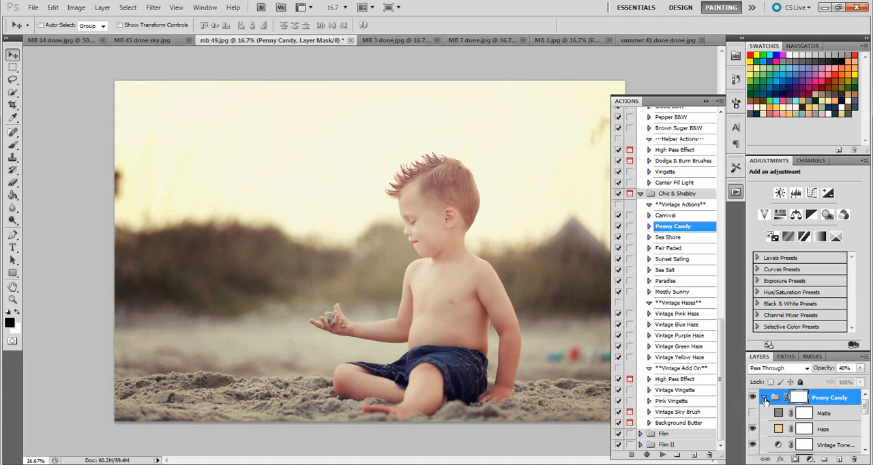
click(754, 399)
click(754, 399)
click(754, 399)
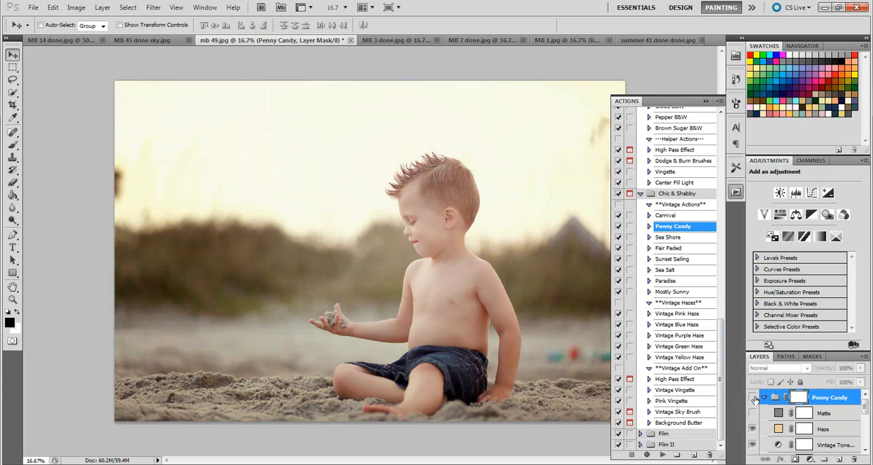
click(754, 398)
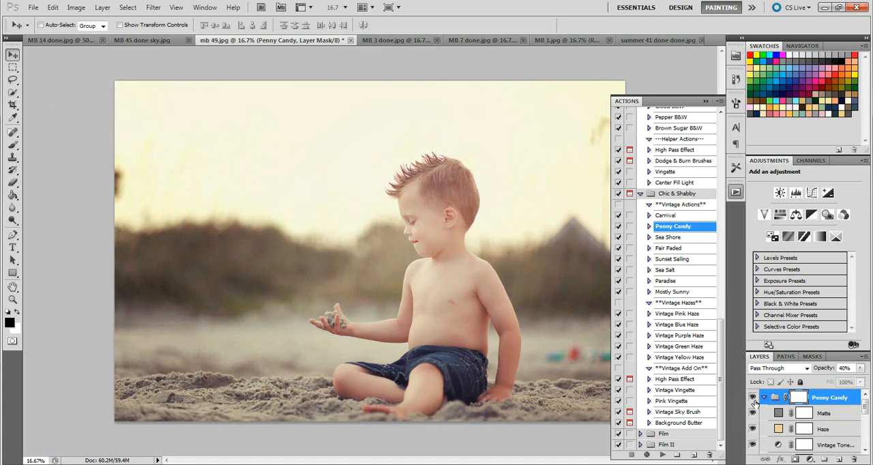
click(764, 398)
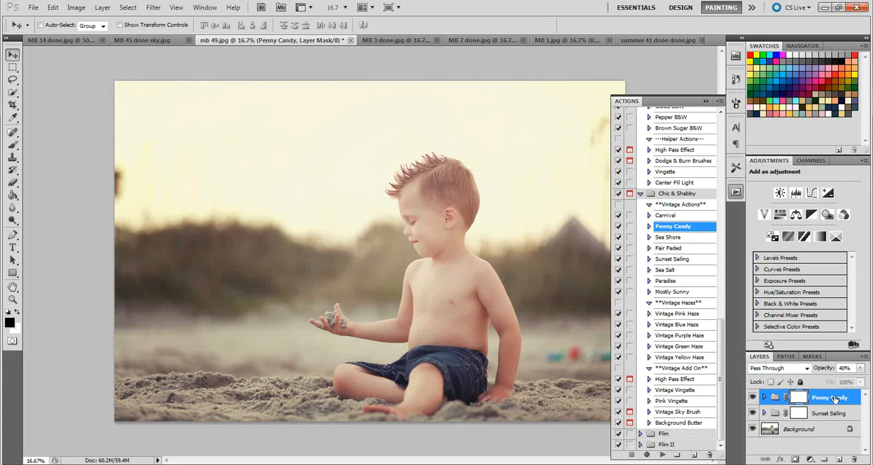
Step: Switch to the MB 3 done.jpg photo and run the Sunset Sailing action on it
click(394, 40)
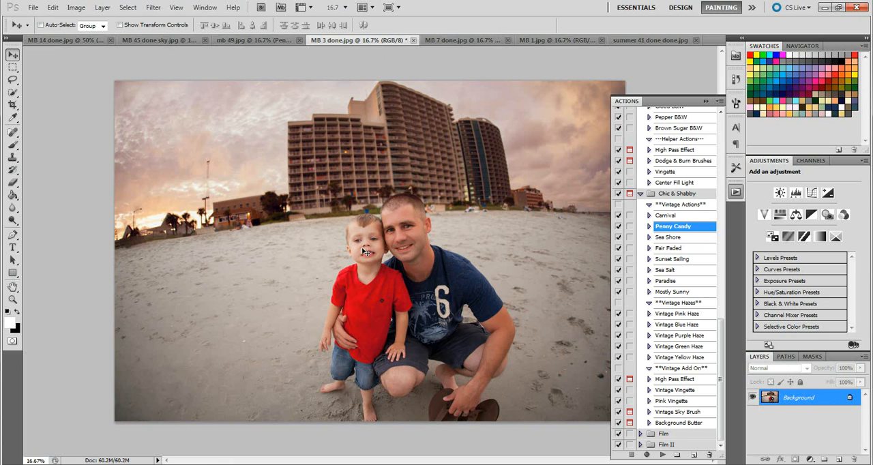
click(673, 260)
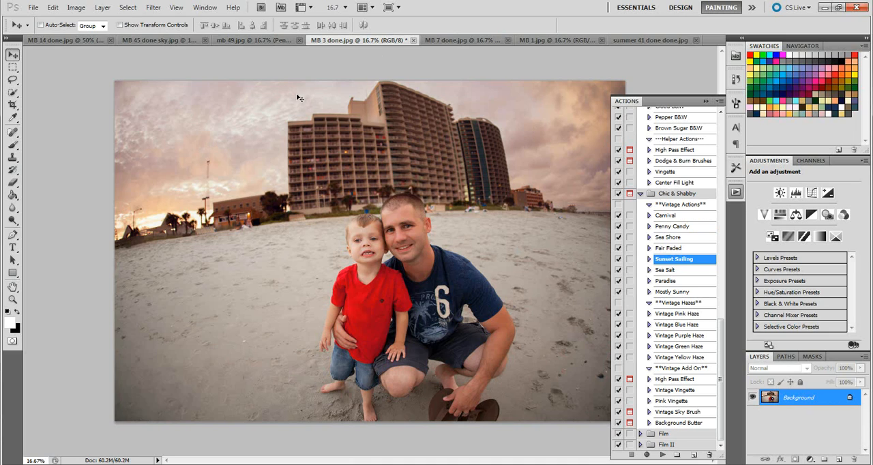
click(662, 456)
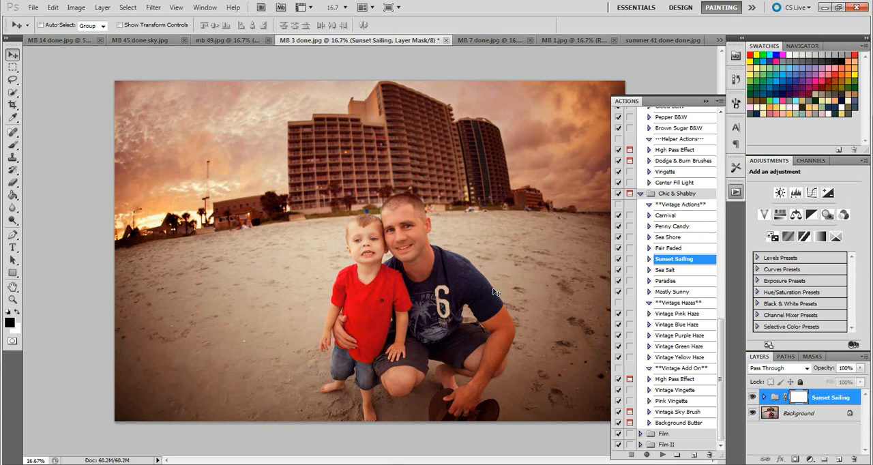
Step: Expand the Sunset Sailing group and compare the father-and-son photo with and without its Vingette layer
click(765, 398)
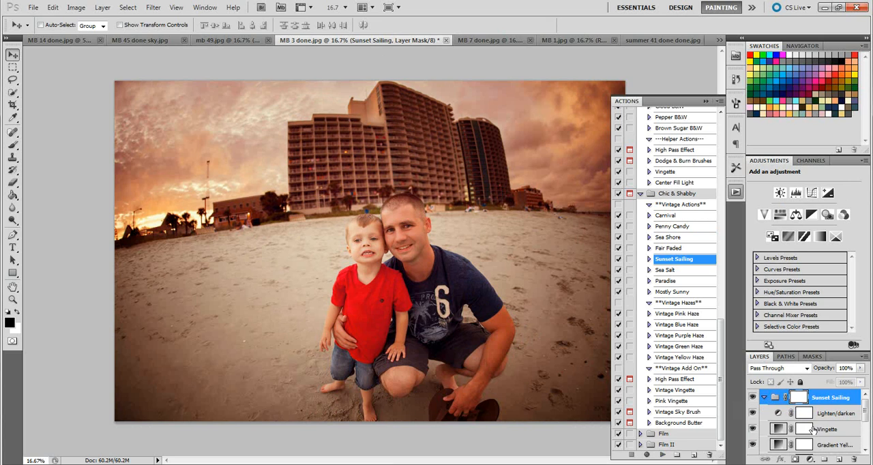
click(814, 429)
click(752, 429)
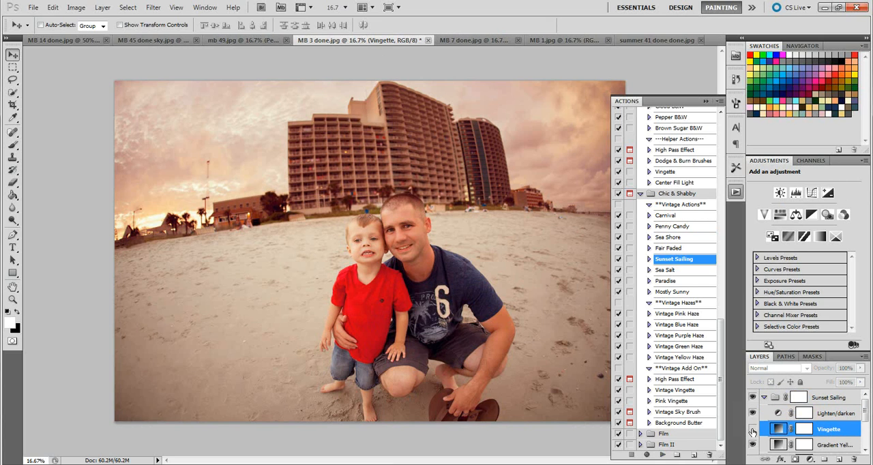
click(752, 430)
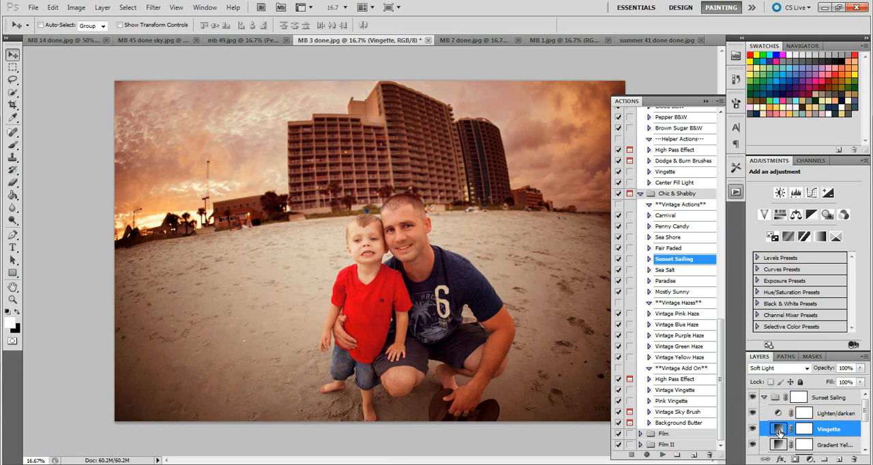
Step: Review and accept the Vingette layer's gradient fill settings, then select the Sunset Sailing group with the photo unobstructed
double_click(780, 430)
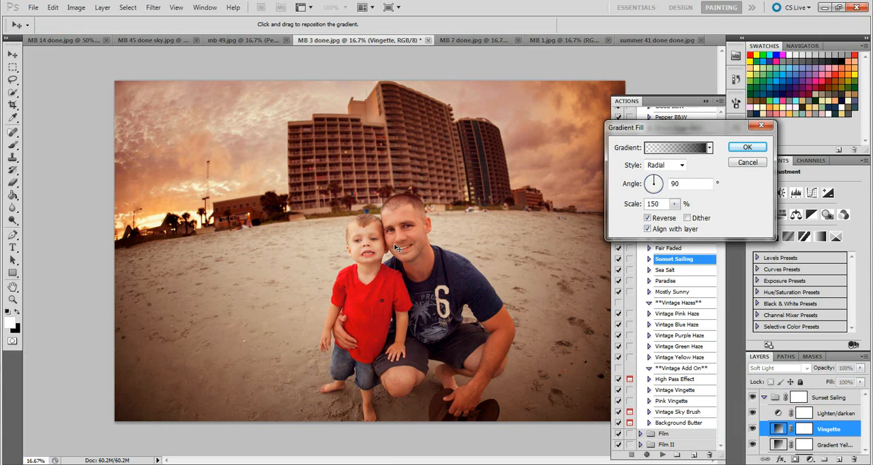
click(748, 147)
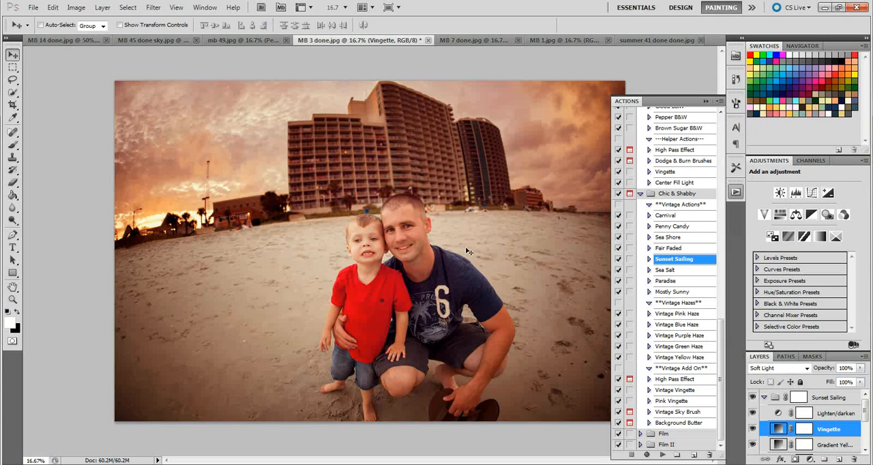
click(707, 101)
click(823, 399)
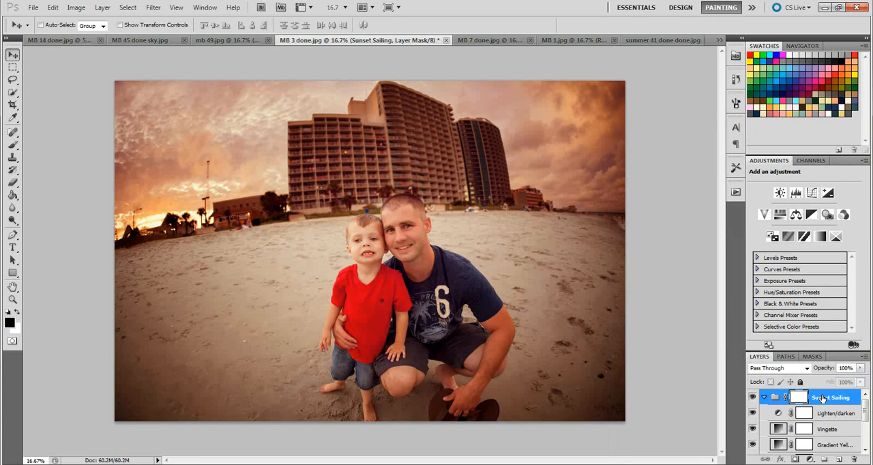
Step: Paint black at 32% brush opacity on the Vingette layer's mask over the father, the son and the surrounding sand
click(835, 429)
mouse_move(861, 369)
mouse_down()
mouse_move(854, 381)
mouse_move(869, 382)
mouse_up()
click(803, 431)
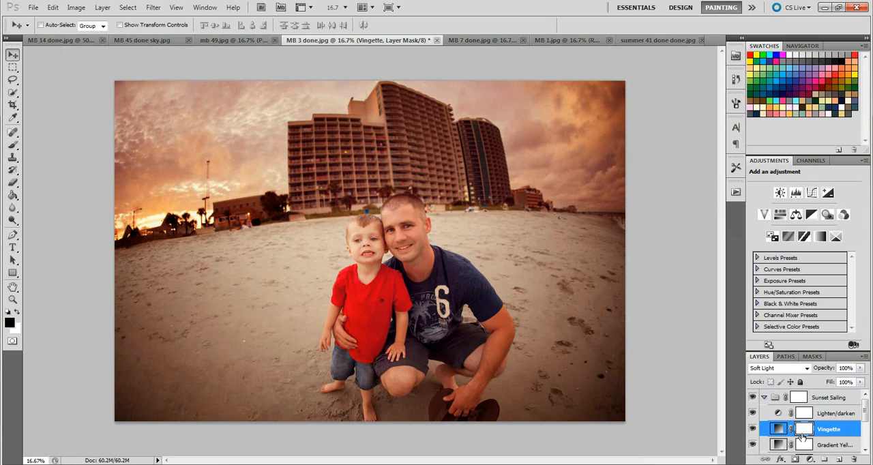
click(13, 145)
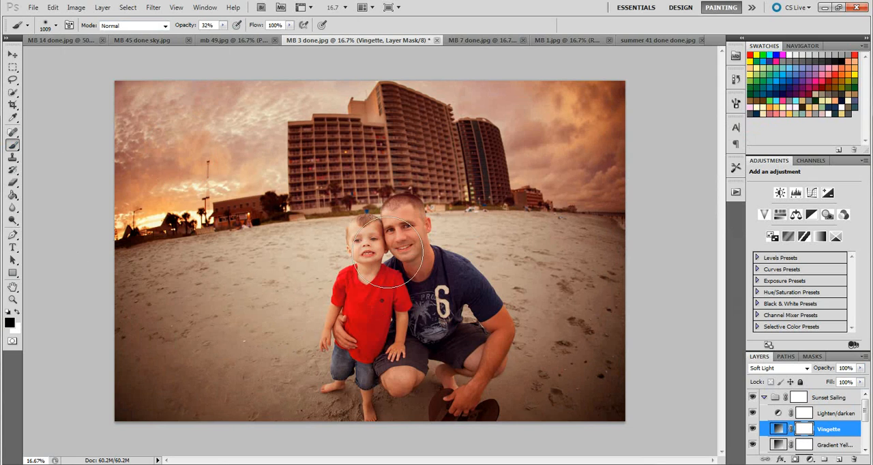
mouse_move(454, 376)
mouse_down()
mouse_move(355, 386)
mouse_move(392, 287)
mouse_move(399, 225)
mouse_move(372, 252)
mouse_move(463, 292)
mouse_move(435, 369)
mouse_move(346, 311)
mouse_move(362, 343)
mouse_move(413, 323)
mouse_move(366, 317)
mouse_up()
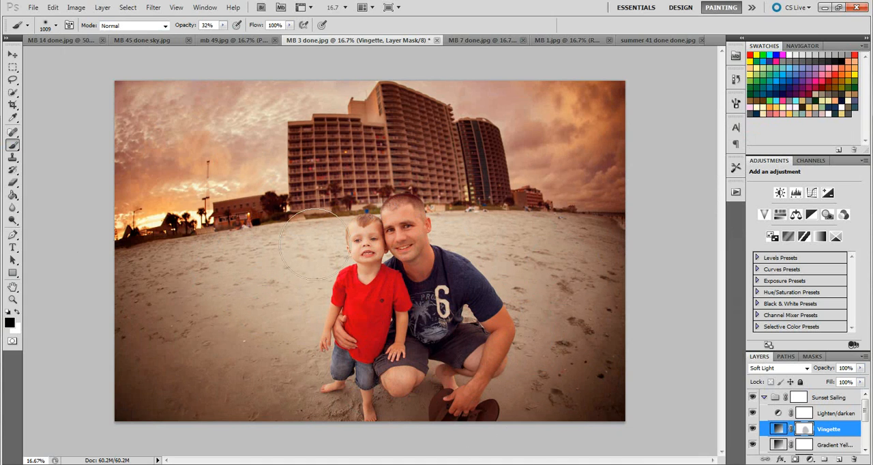
mouse_move(172, 305)
mouse_down()
mouse_move(311, 158)
mouse_move(550, 204)
mouse_move(592, 295)
mouse_up()
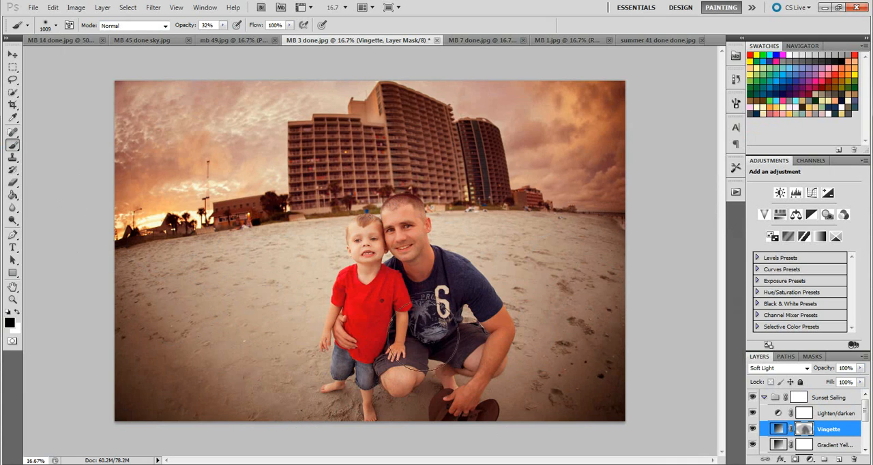
Step: Reduce the opacity of the Vingette layer itself to 83%
click(779, 428)
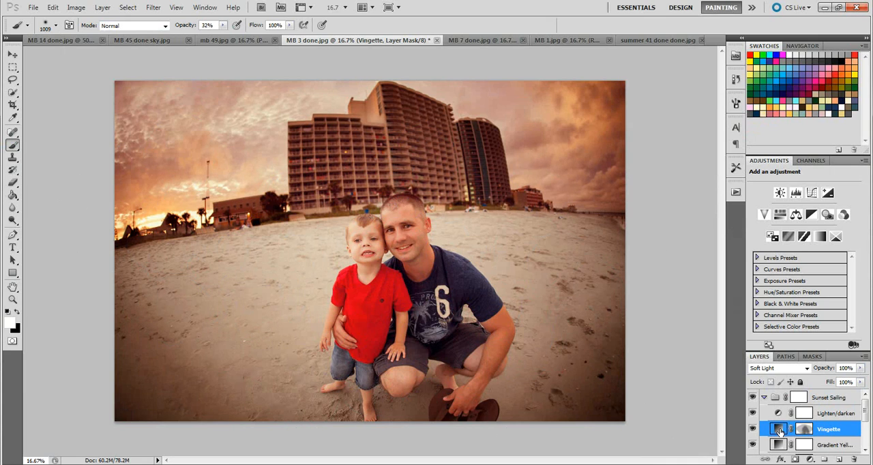
click(861, 368)
drag(857, 384, 851, 381)
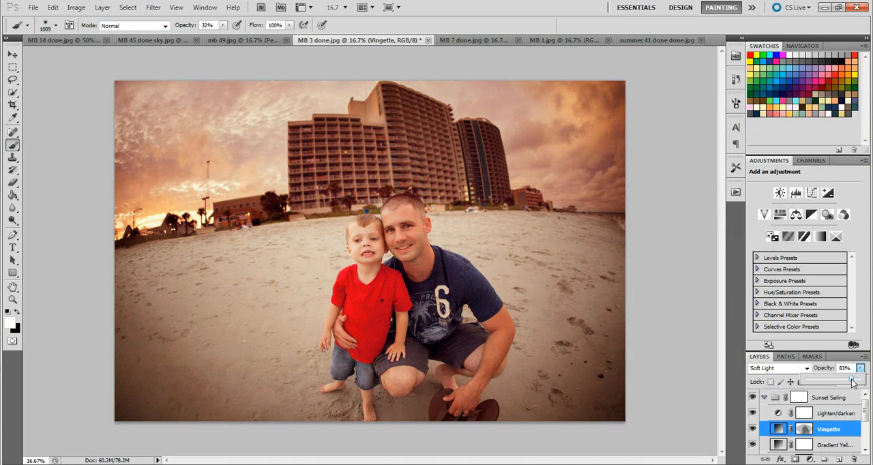
Step: Select the Sunset Sailing group and compare the photo with the group hidden and shown
click(825, 398)
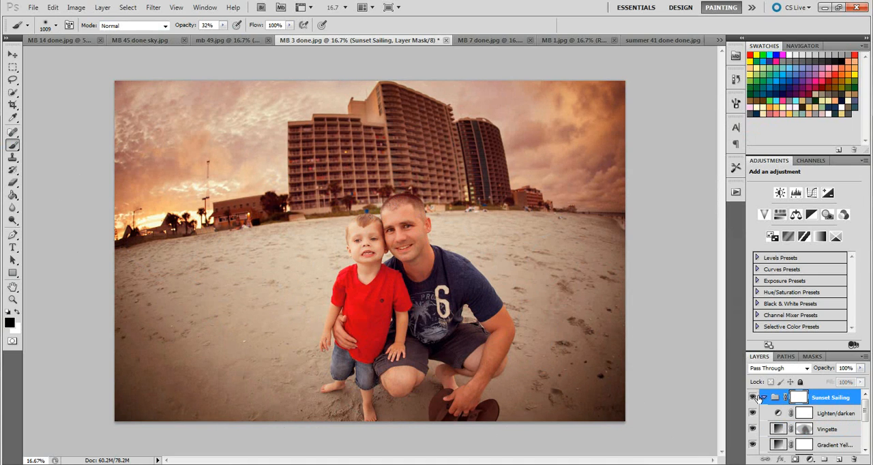
click(754, 398)
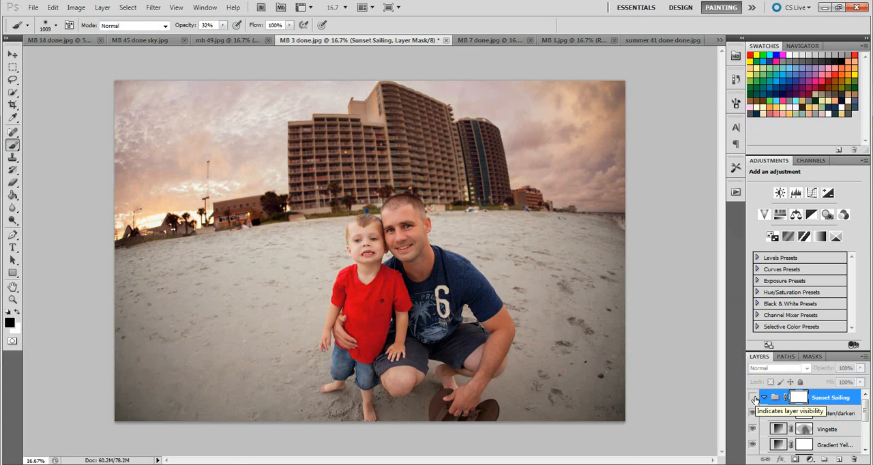
click(753, 398)
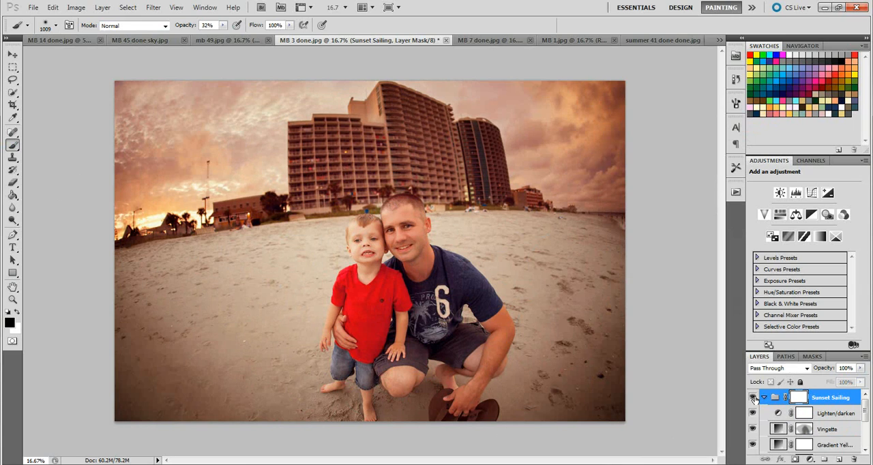
Step: Switch to the MB 7 done.jpg photo and run the Sunset Sailing action from the Chic & Shabby set on it
click(497, 38)
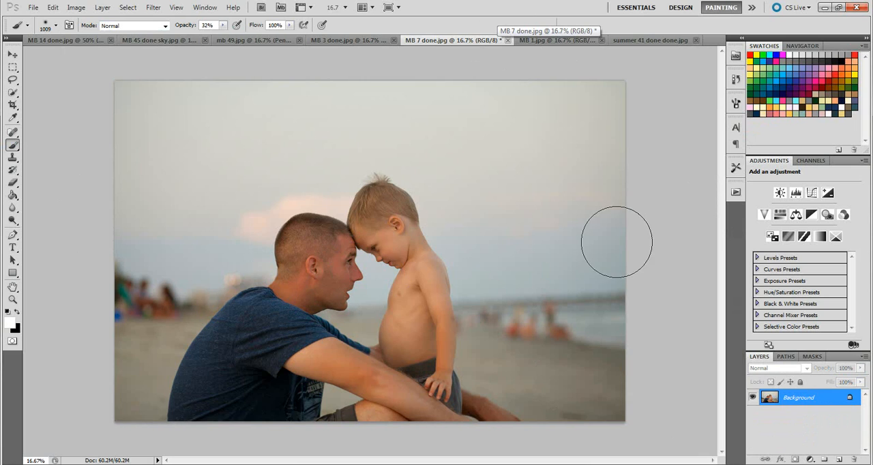
click(736, 194)
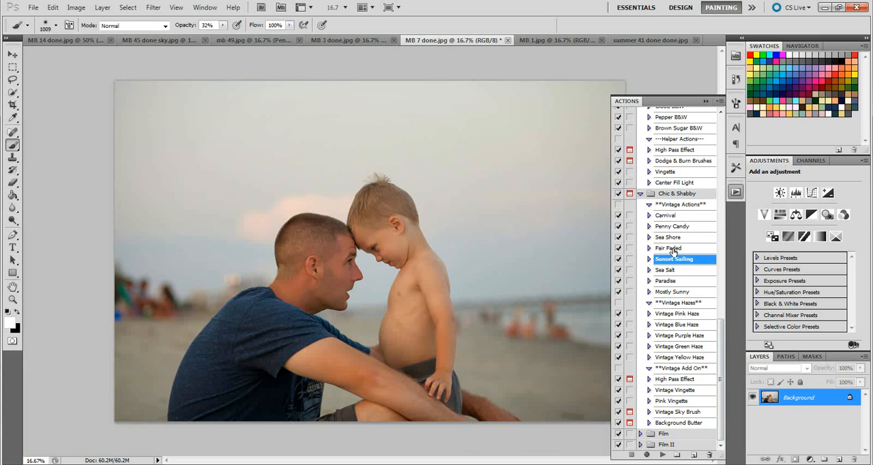
click(674, 272)
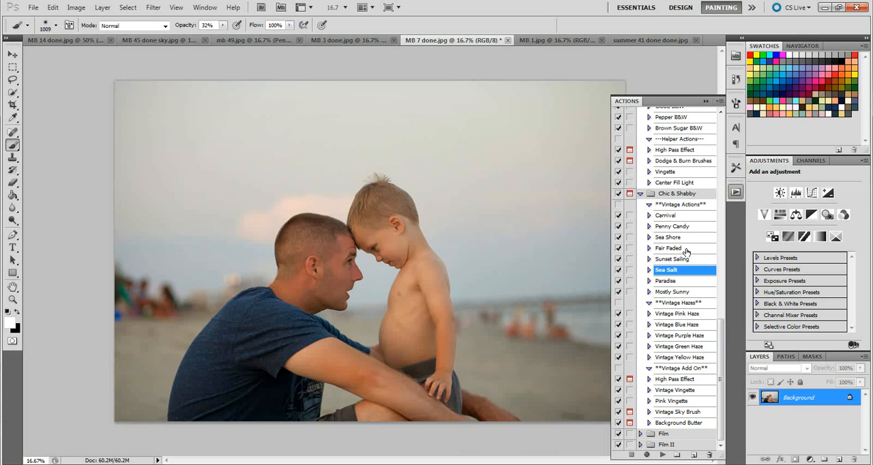
click(686, 251)
click(686, 260)
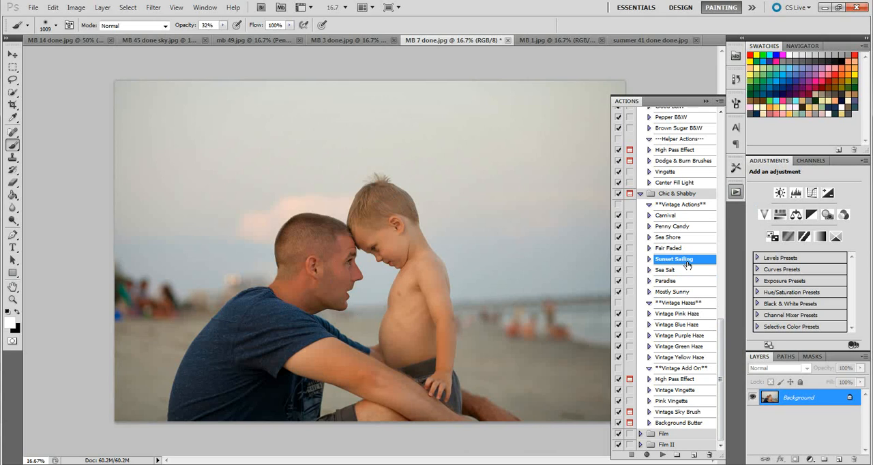
click(662, 455)
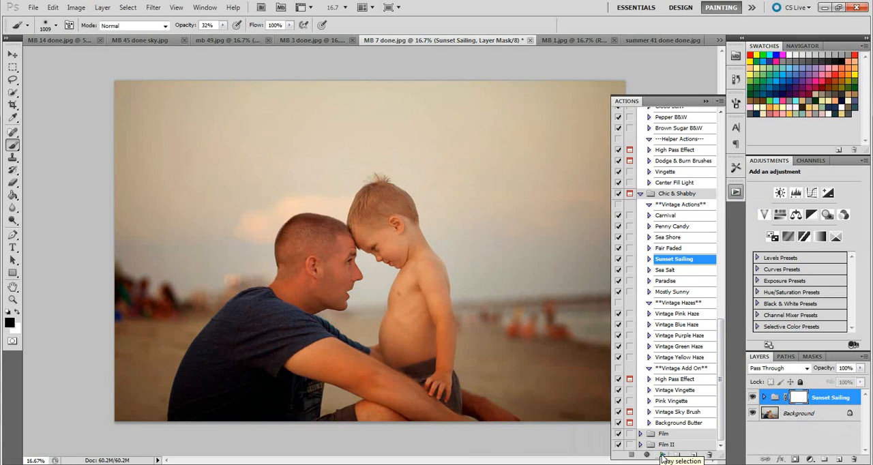
Step: Lower the Sunset Sailing group's opacity to 64%
click(861, 369)
drag(860, 381, 841, 384)
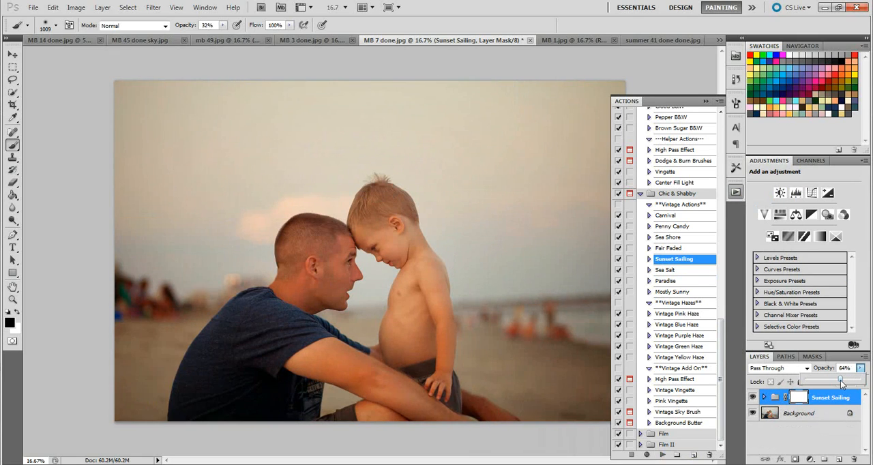
click(815, 402)
Step: Expand the Sunset Sailing group, then review and accept the gradient fill settings of its Vingette layer
click(765, 398)
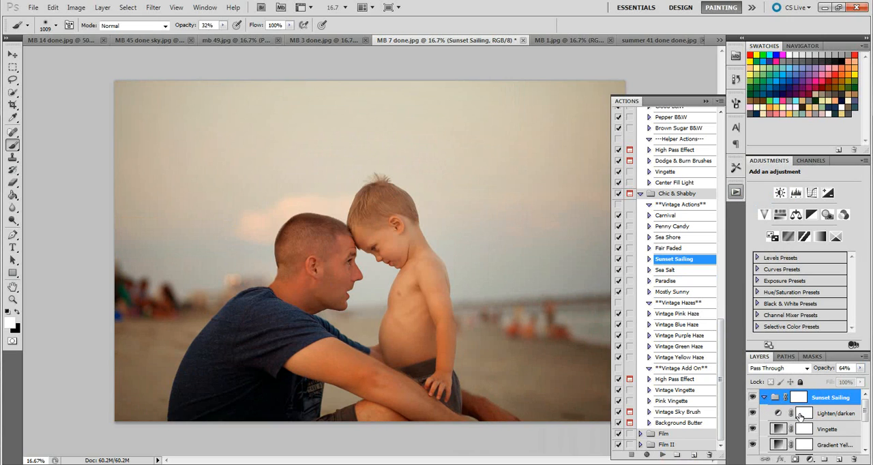
click(779, 428)
double_click(779, 428)
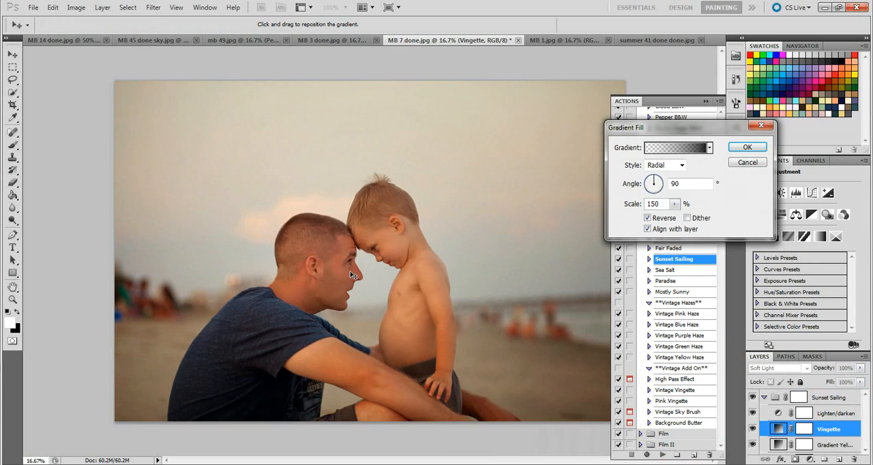
click(743, 149)
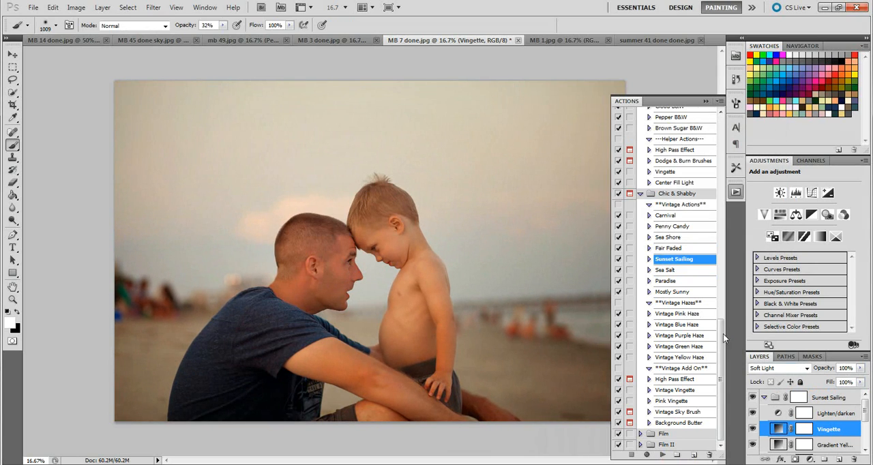
Step: Collapse the Sunset Sailing group and compare the photo with and without its effect
click(766, 399)
click(754, 399)
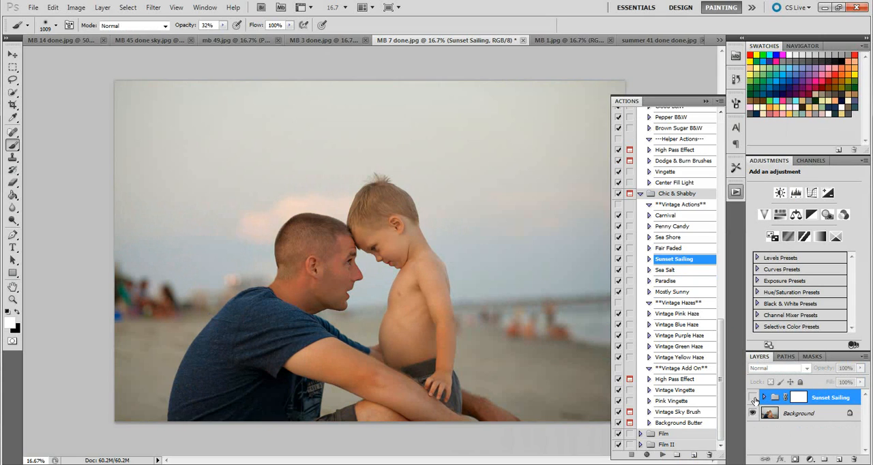
click(754, 399)
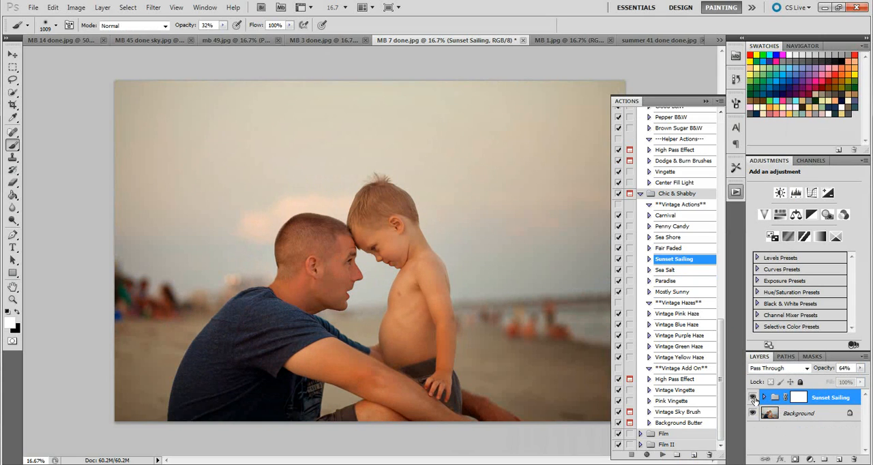
Step: Run the Fair Faded action over the Sunset Sailing effect and lower the Fair Faded group's opacity to 24%
click(681, 250)
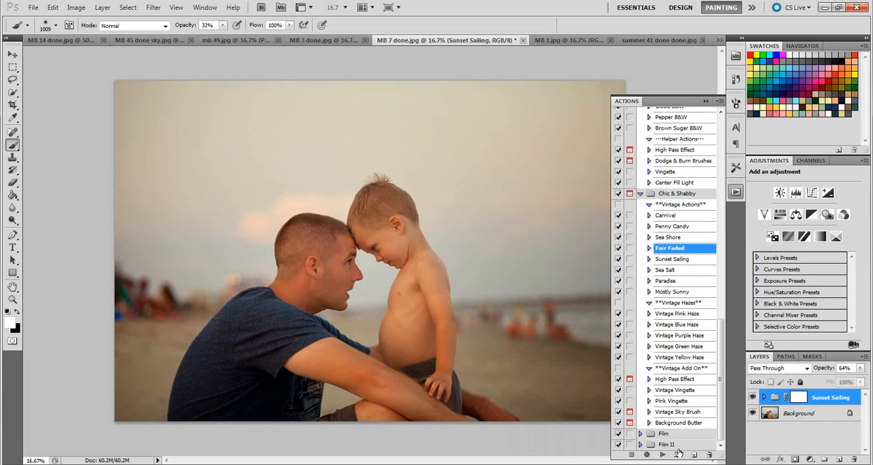
click(662, 455)
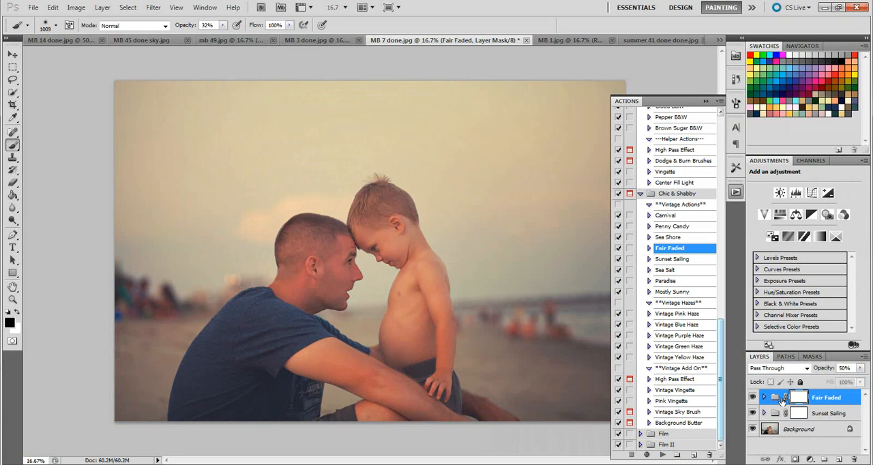
click(860, 368)
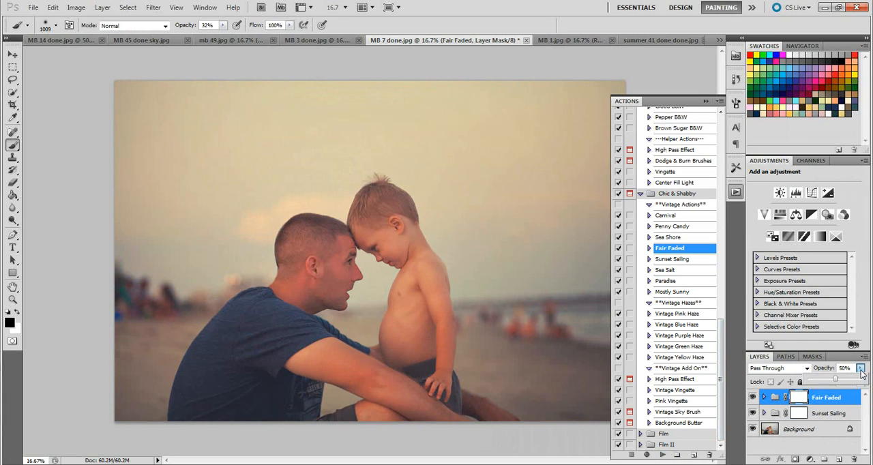
drag(835, 380, 820, 380)
Step: Hide the Matte layer inside the Fair Faded group, preview the effect without the Lighten layer, then restore Lighten and collapse the group
click(763, 399)
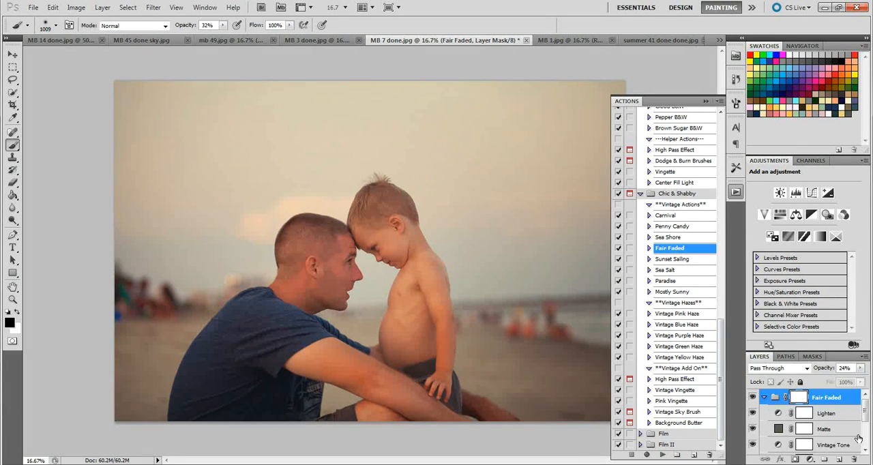
click(755, 431)
click(753, 416)
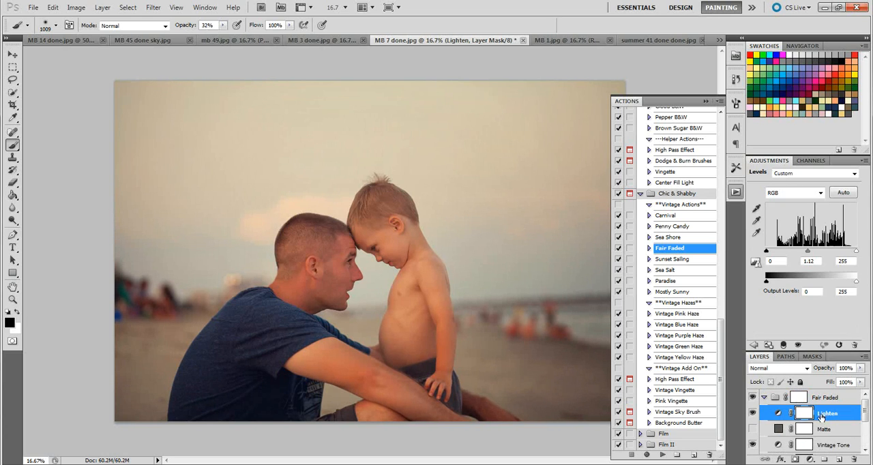
click(752, 416)
drag(867, 409, 870, 423)
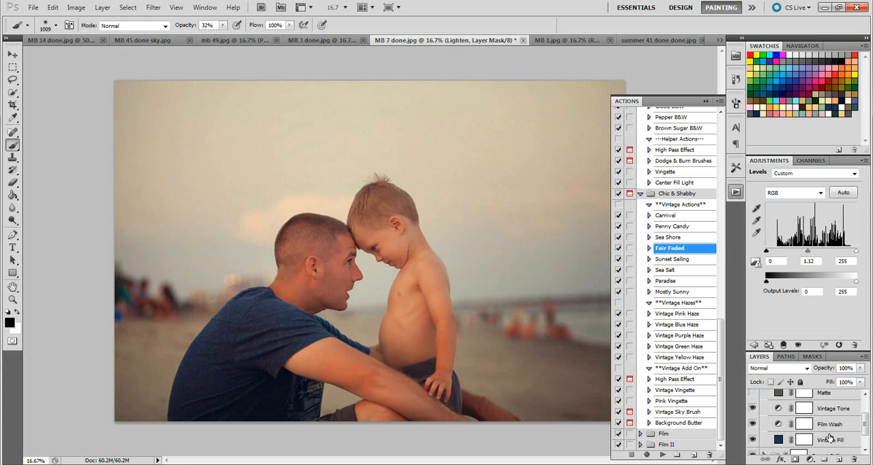
drag(864, 419, 855, 402)
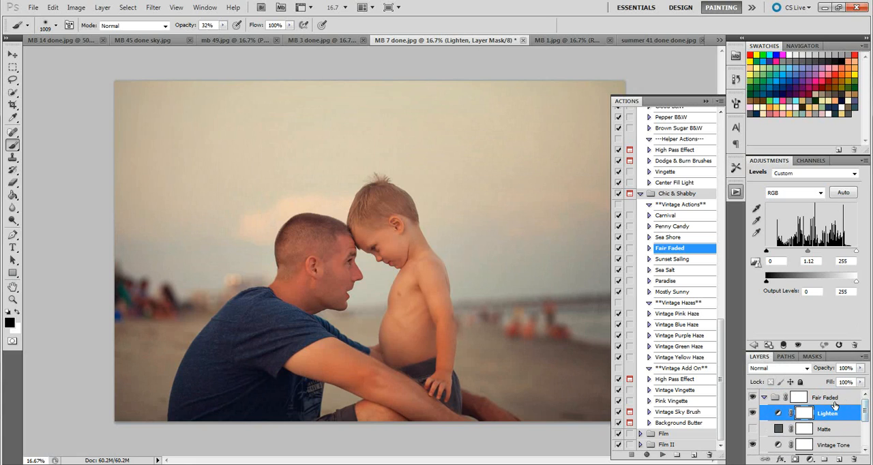
click(835, 403)
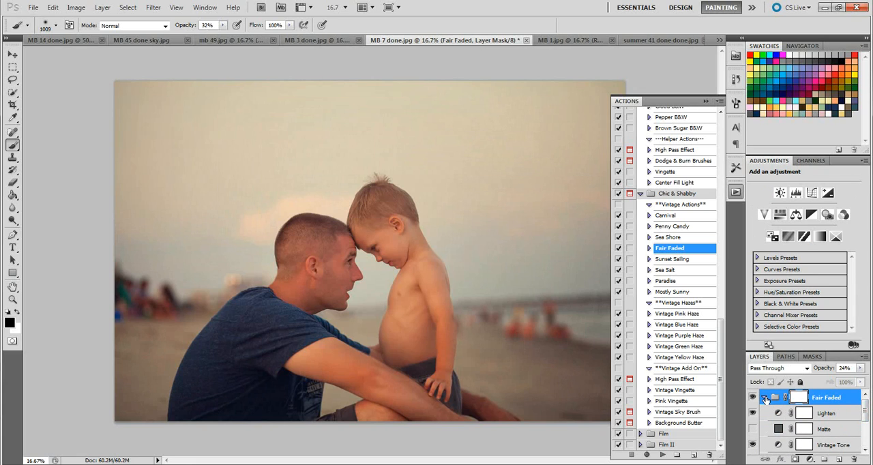
click(765, 398)
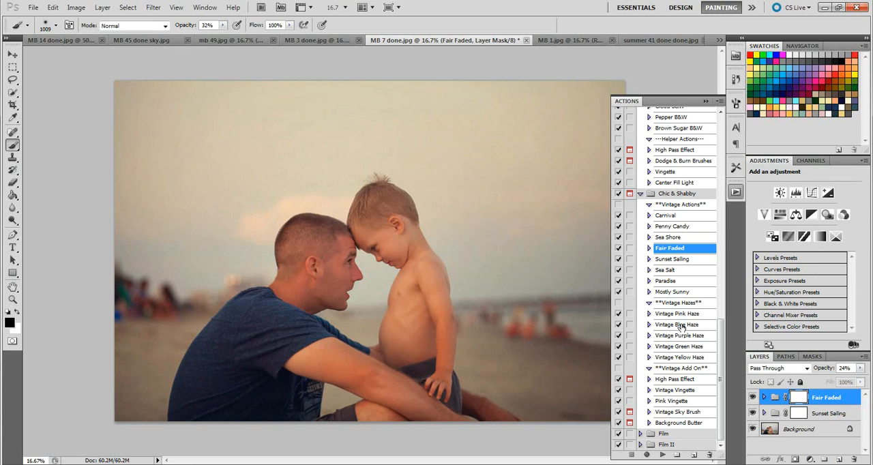
Step: Run the Vintage Pink Haze action on the photo and reduce the resulting group's opacity to 75%
click(681, 327)
click(681, 315)
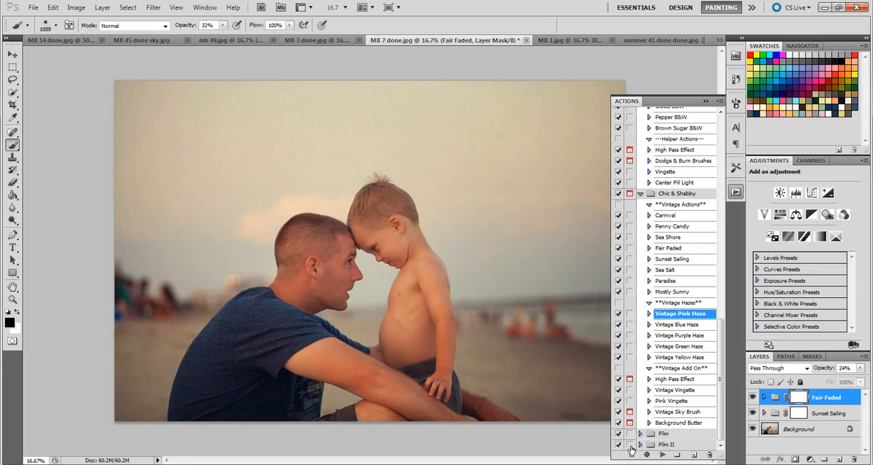
click(662, 454)
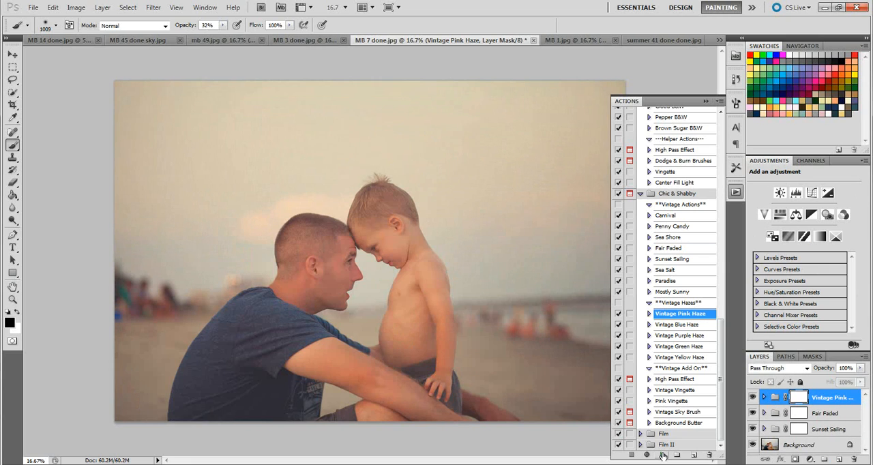
click(861, 368)
drag(860, 382, 848, 384)
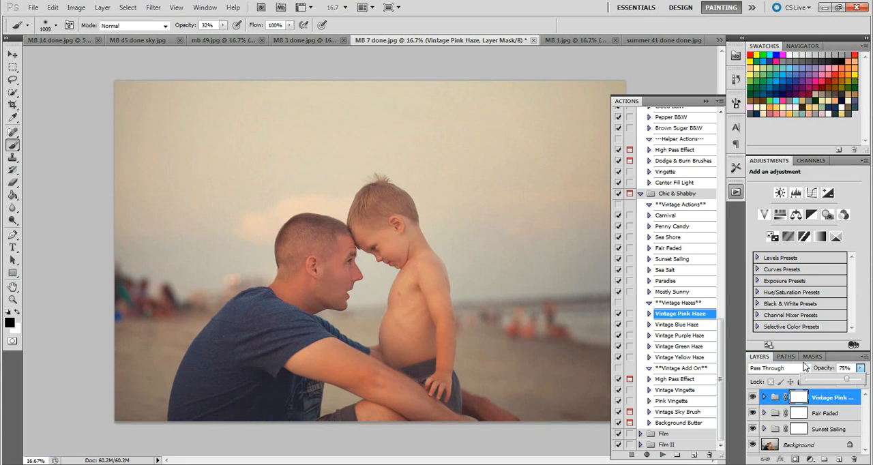
Step: Change the Vintage Pink Haze group's blend mode to Soft Light and raise its opacity to 89%
click(806, 369)
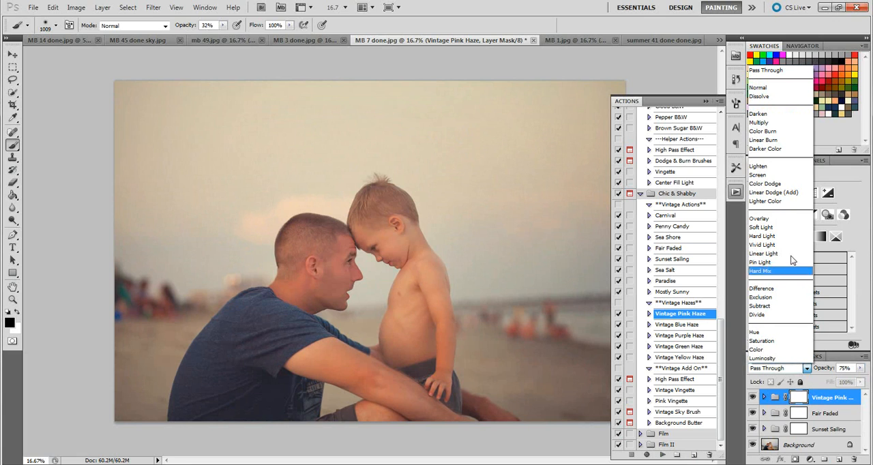
click(771, 227)
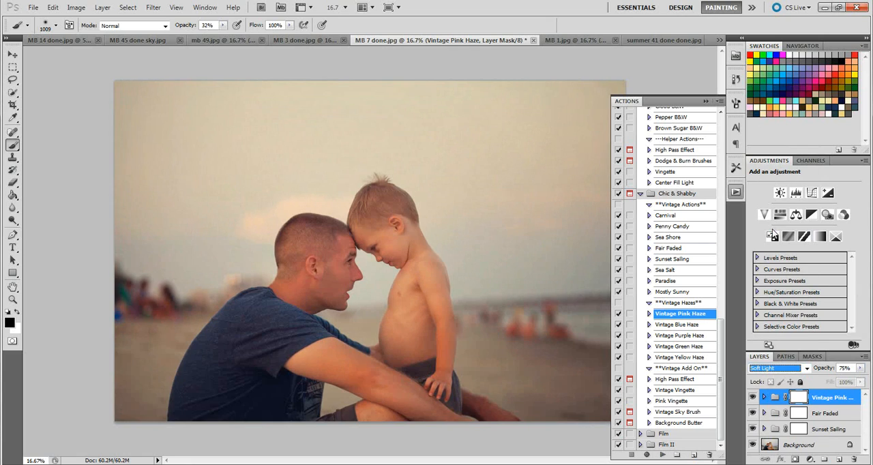
click(861, 368)
mouse_move(857, 383)
mouse_down()
mouse_move(835, 384)
mouse_move(859, 383)
mouse_up()
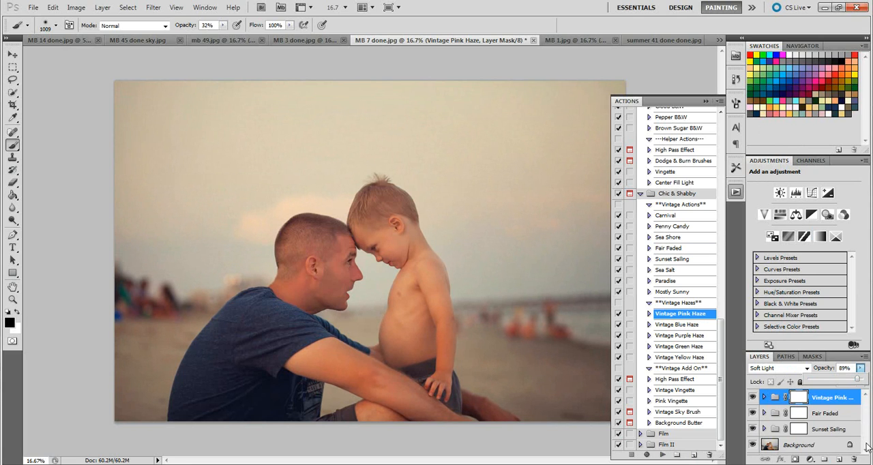
Step: Group the Vintage Pink Haze, Fair Faded and Sunset Sailing groups together and compare the photo with and without the combined effects
click(750, 394)
click(750, 395)
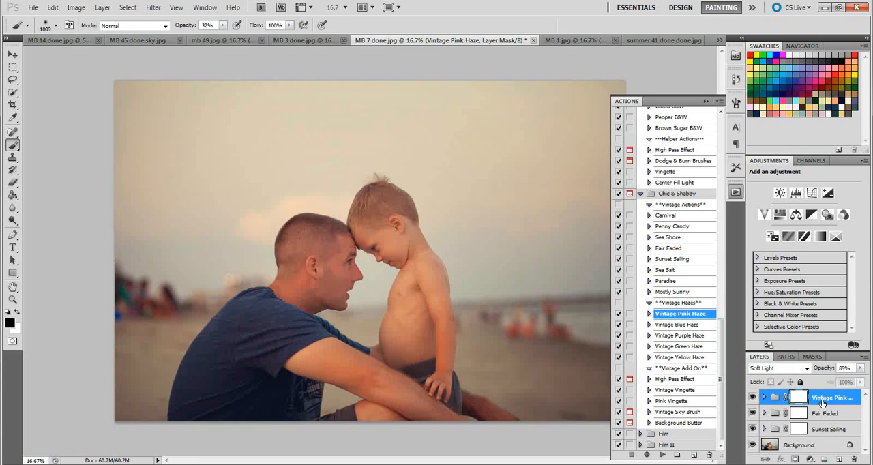
shift+click(829, 429)
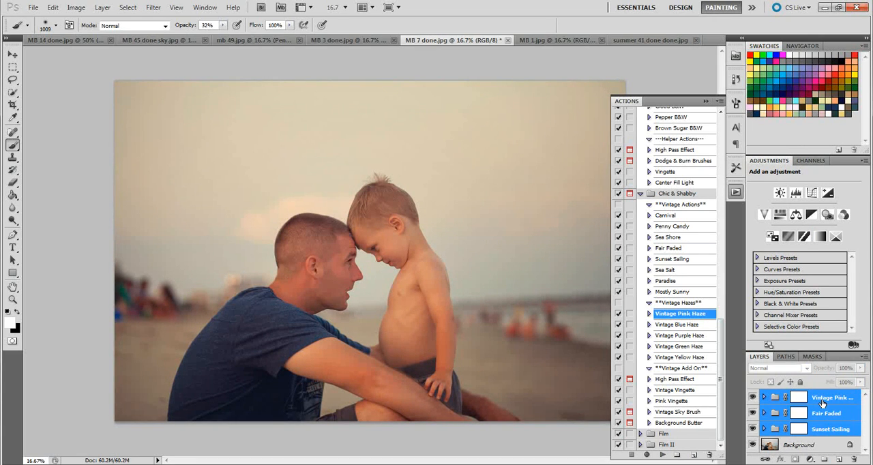
key(ctrl+g)
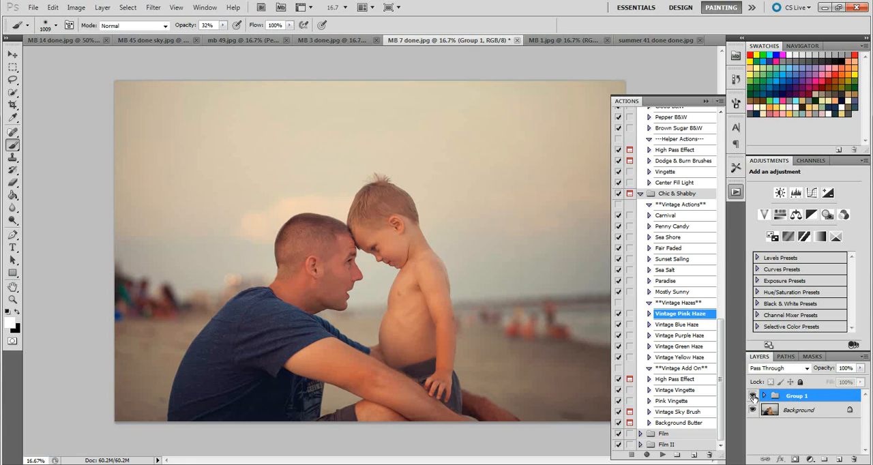
click(753, 396)
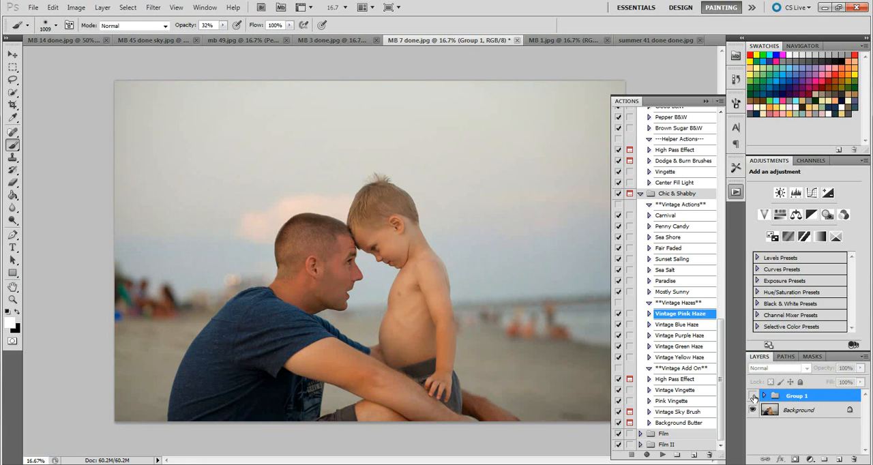
click(754, 397)
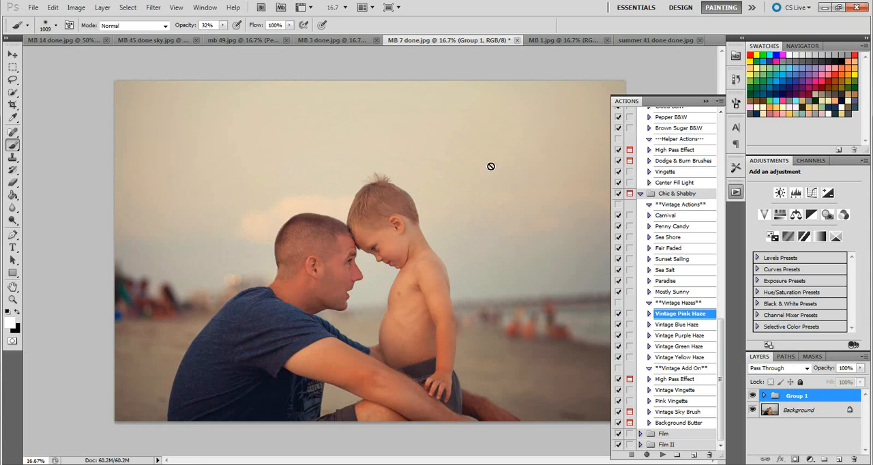
Step: Switch to the MB 1.jpg photo
click(581, 40)
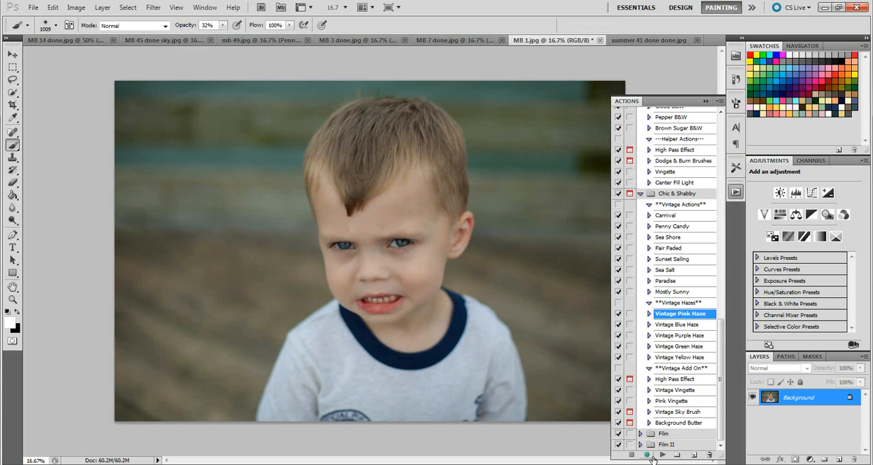
Step: Try the Sea Salt action on the boy's portrait and delete the resulting group
click(691, 216)
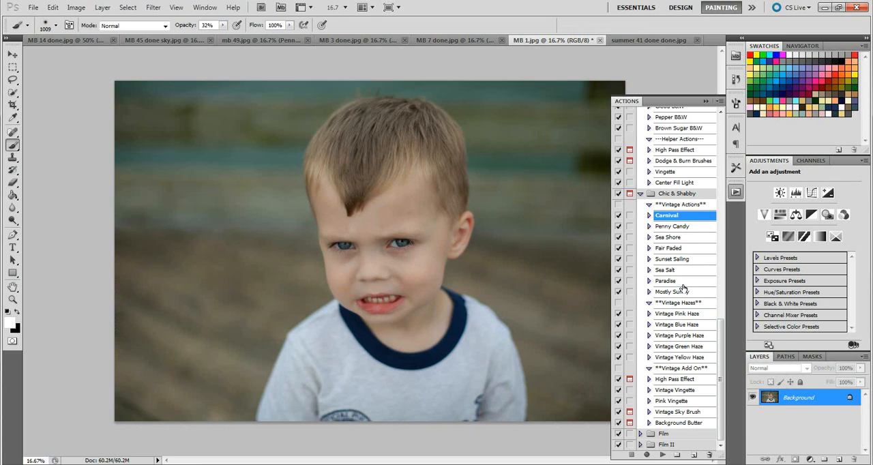
click(690, 249)
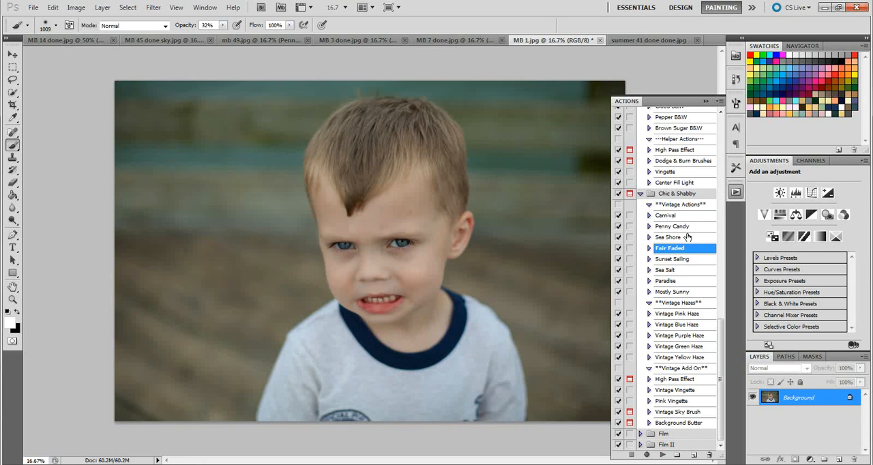
click(680, 270)
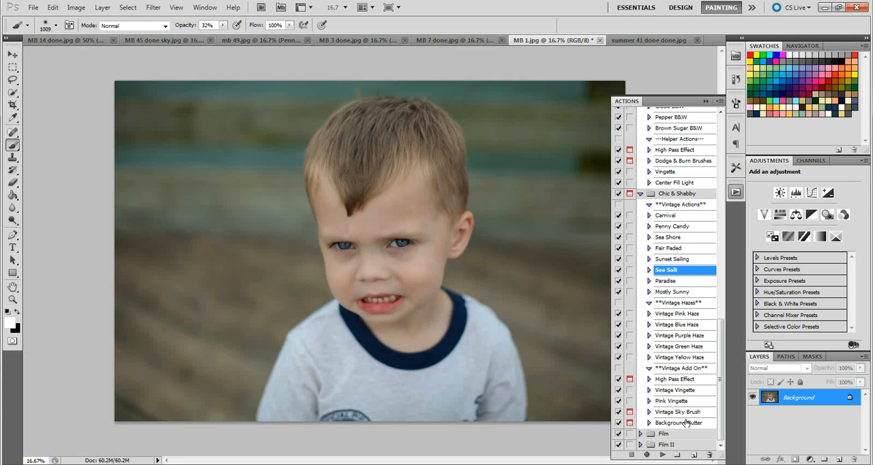
click(661, 455)
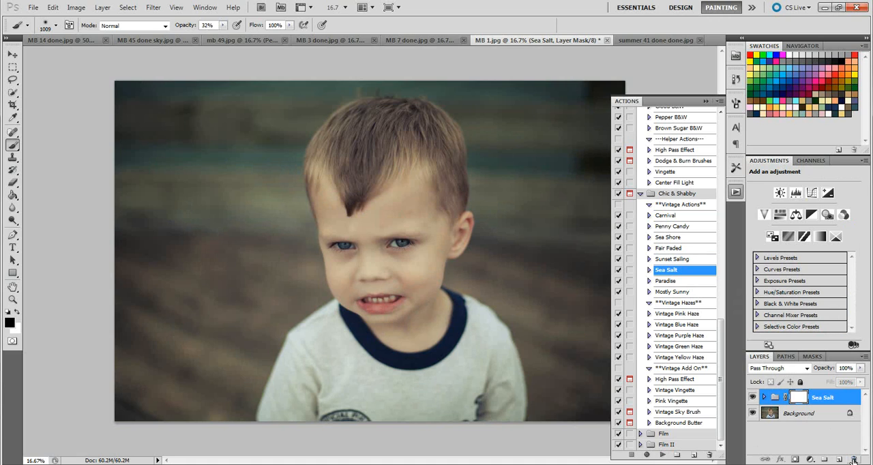
click(853, 461)
click(439, 163)
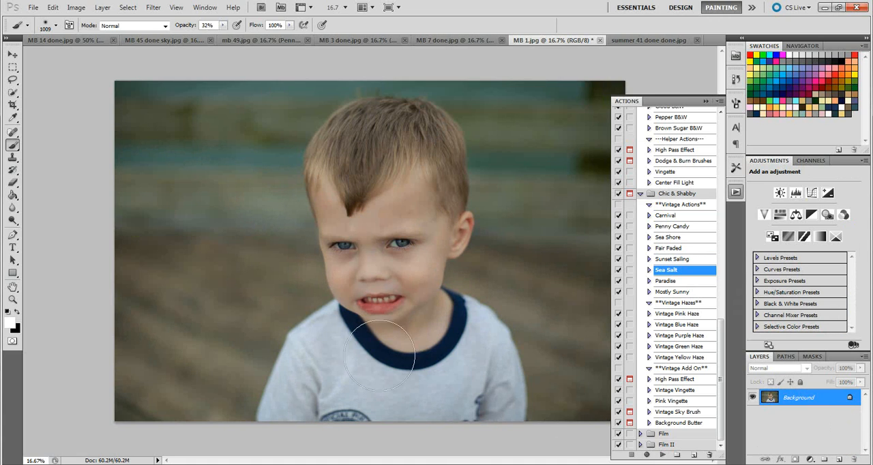
Step: Run the Carnival action on the portrait and reduce the Carnival group's opacity to 52%
click(693, 293)
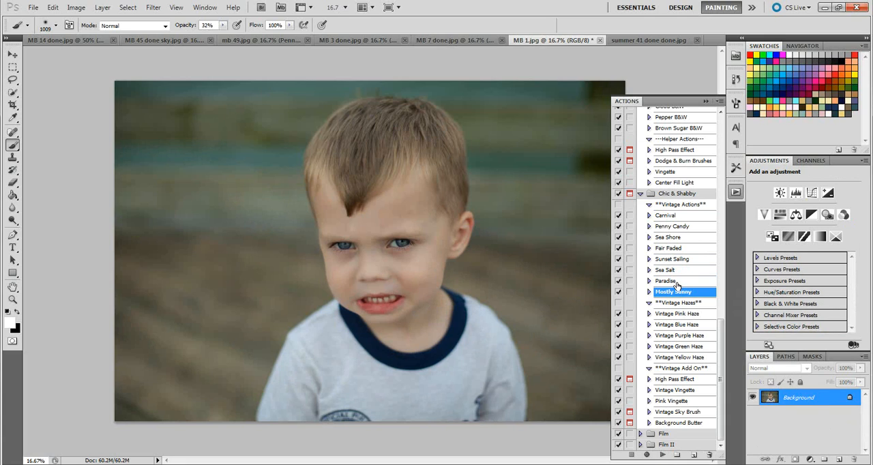
click(679, 216)
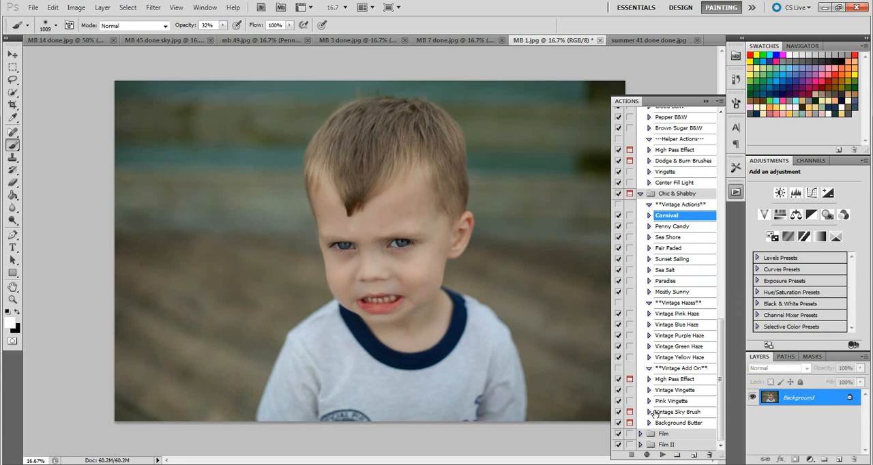
click(662, 455)
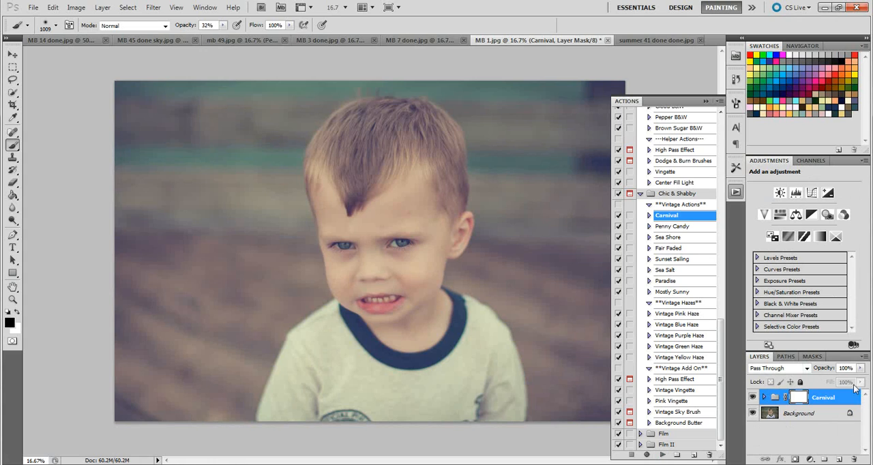
click(861, 369)
drag(861, 382, 833, 379)
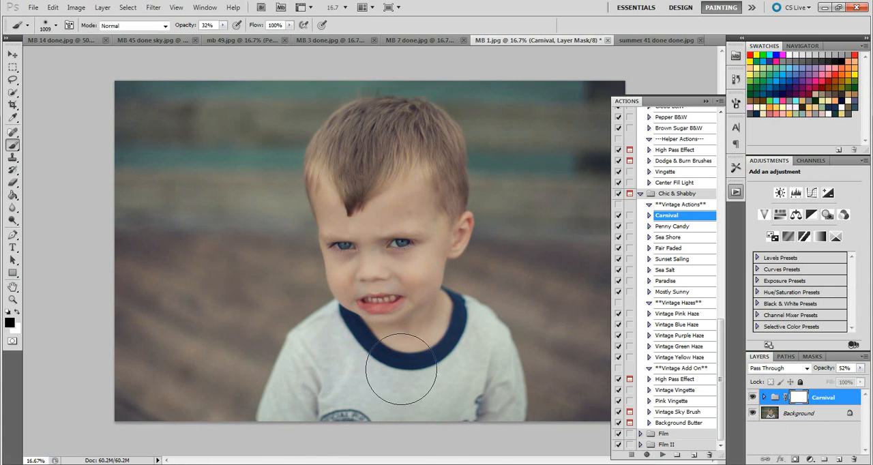
Step: Mask the Carnival effect off the boy with black, raising the brush opacity to 100%
drag(402, 369, 443, 314)
click(223, 25)
drag(224, 36, 292, 51)
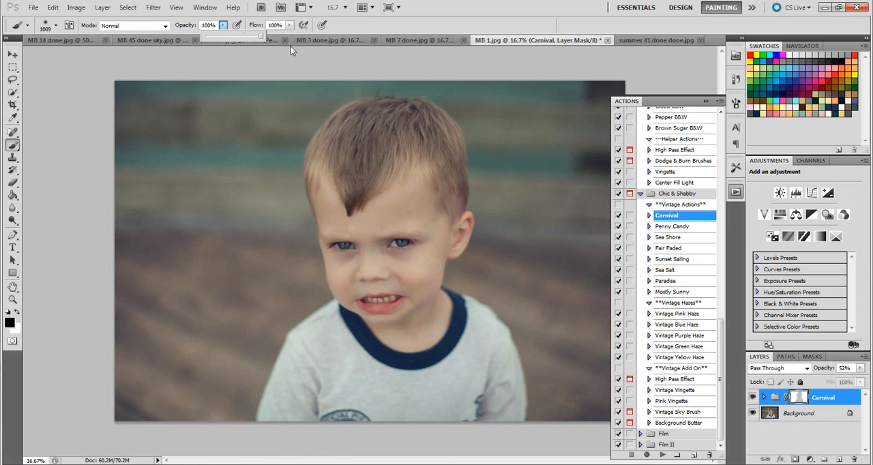
mouse_move(370, 262)
mouse_down()
mouse_move(351, 182)
mouse_move(411, 207)
mouse_move(421, 196)
mouse_move(398, 150)
mouse_move(363, 153)
mouse_move(354, 170)
mouse_move(345, 163)
mouse_move(408, 147)
mouse_move(422, 190)
mouse_move(386, 357)
mouse_move(349, 384)
mouse_move(325, 384)
mouse_move(311, 409)
mouse_move(351, 367)
mouse_move(400, 366)
mouse_move(481, 395)
mouse_move(455, 340)
mouse_move(425, 323)
mouse_move(385, 248)
mouse_move(391, 276)
mouse_move(424, 217)
mouse_move(428, 162)
mouse_move(390, 142)
mouse_up()
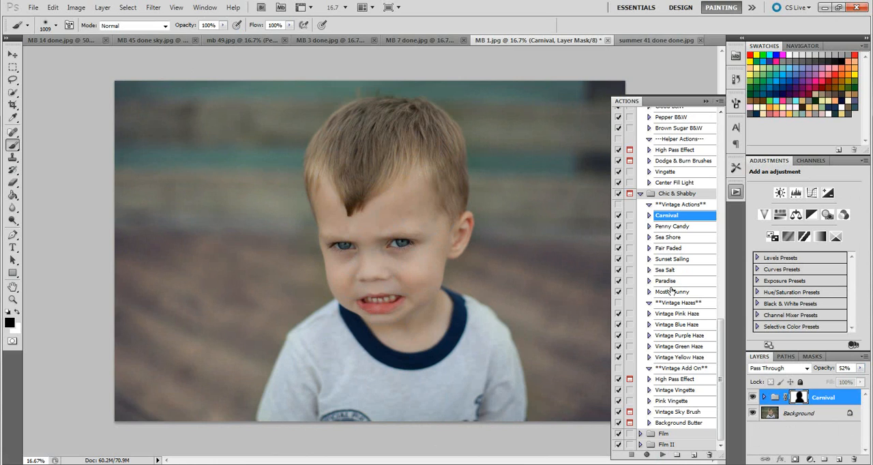
Step: Run the Paradise action over the masked Carnival effect and lower the Paradise group's opacity to 55%
click(674, 283)
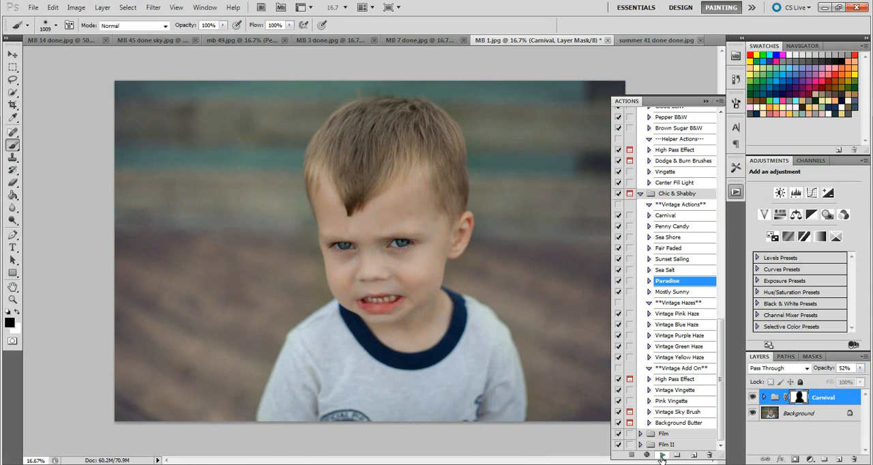
click(662, 455)
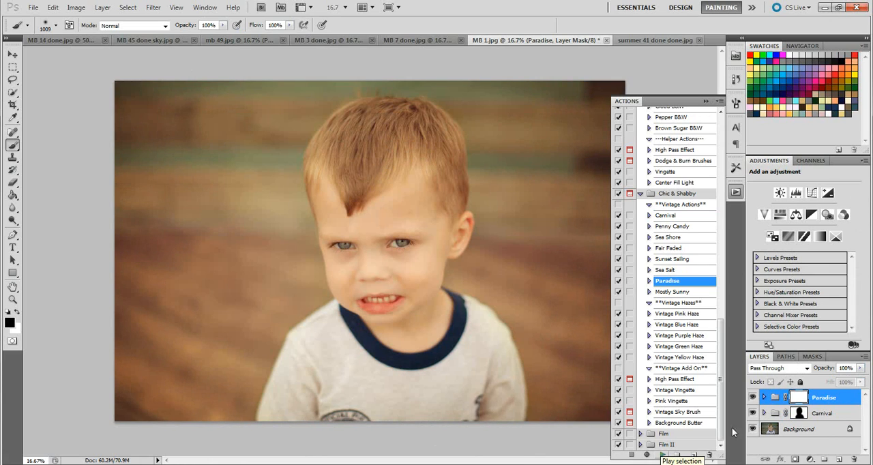
click(860, 369)
drag(860, 375, 834, 380)
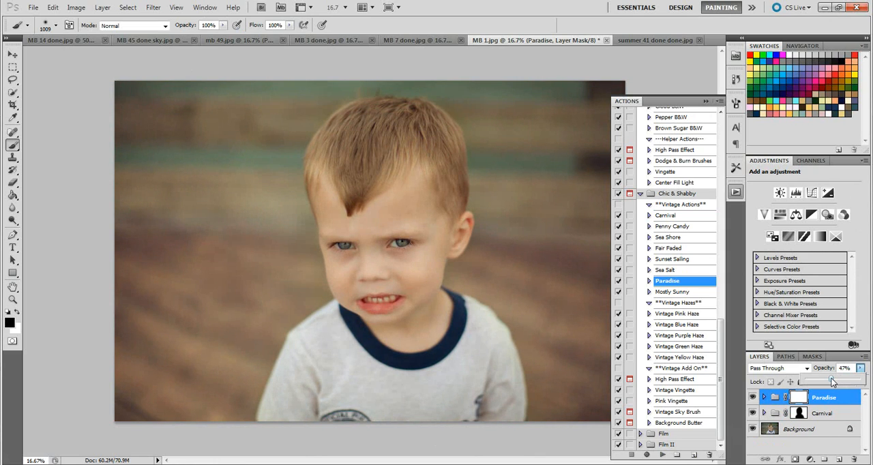
drag(832, 379, 836, 379)
Step: Compare the portrait with and without the Paradise group
click(752, 398)
click(752, 399)
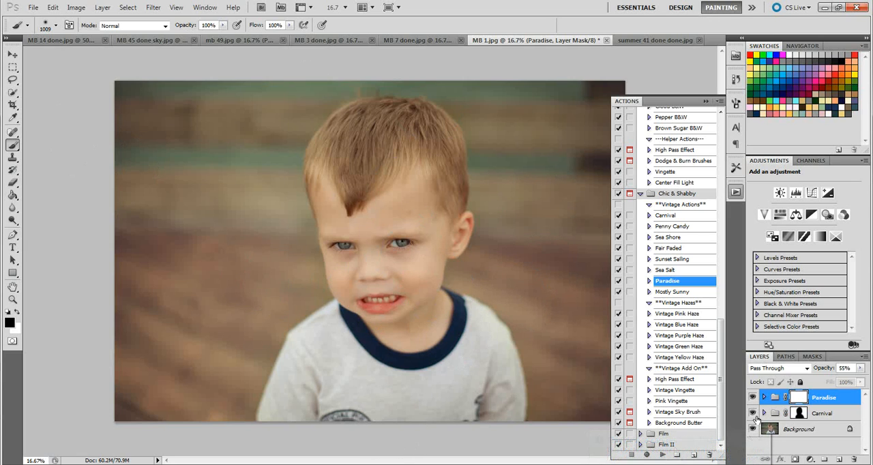
click(754, 399)
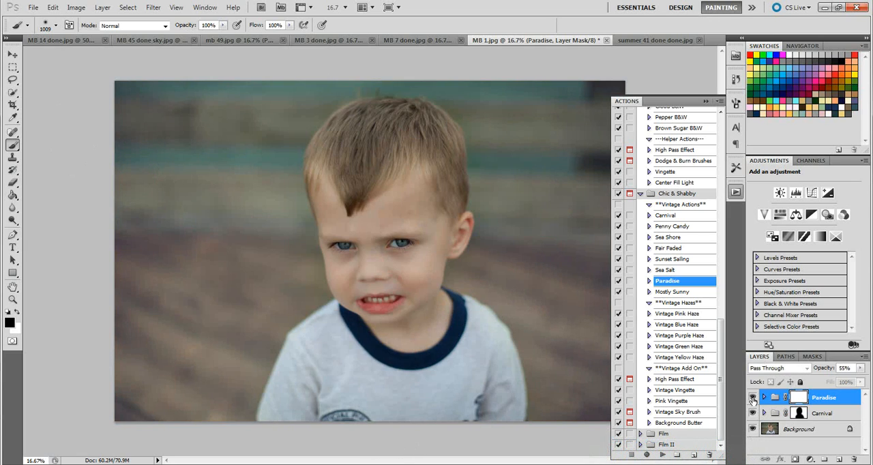
click(753, 399)
click(753, 399)
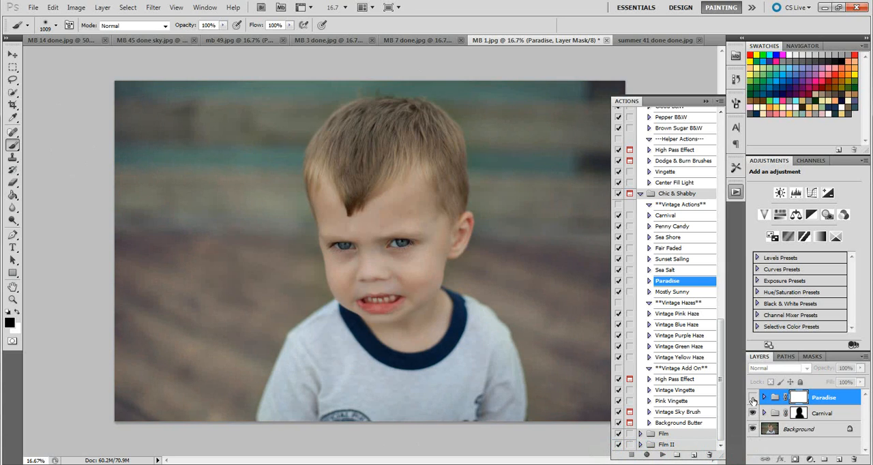
click(754, 398)
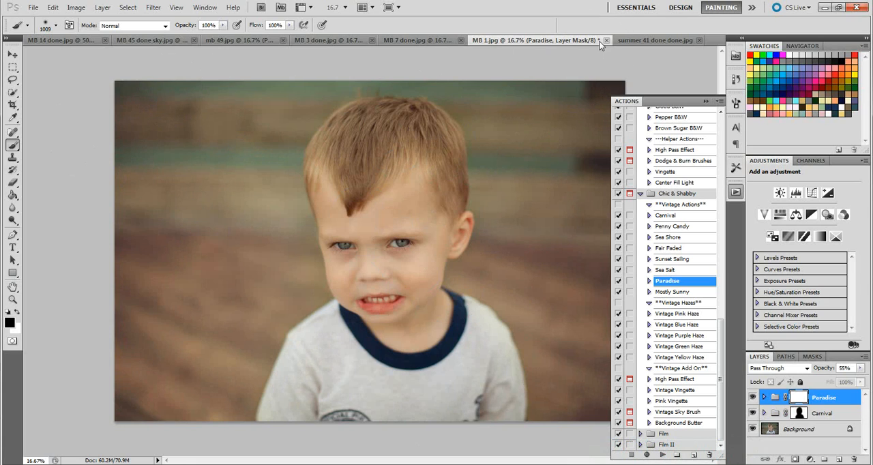
Step: Open the summer 41 done done.jpg document and view its finished matte version in Windows Photo Viewer before returning to Photoshop
click(639, 41)
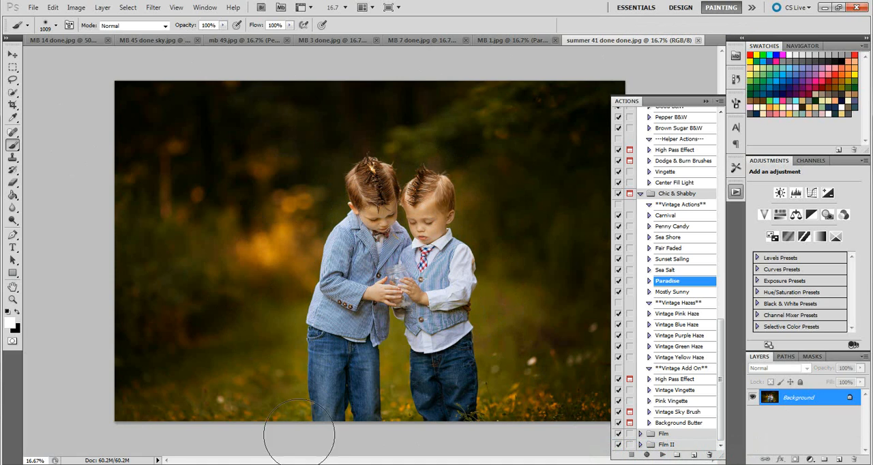
click(301, 464)
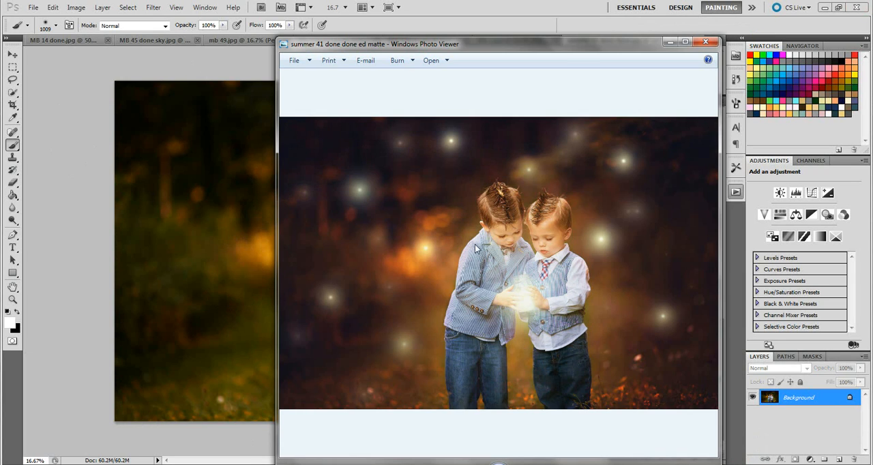
drag(579, 45, 670, 32)
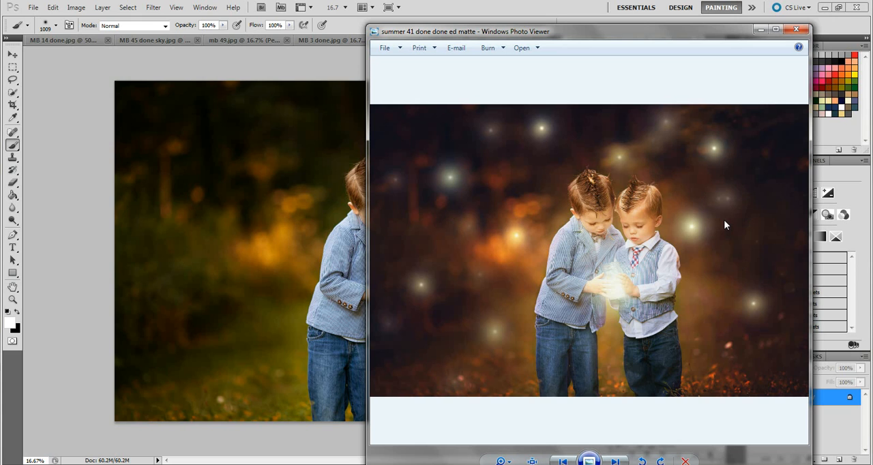
click(760, 31)
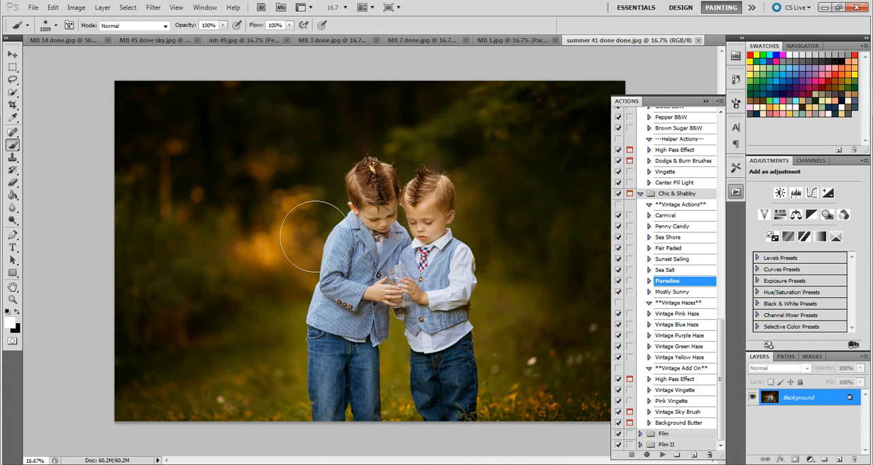
Step: Try a soft white brush dab on the taller boy's jacket and undo it
click(371, 244)
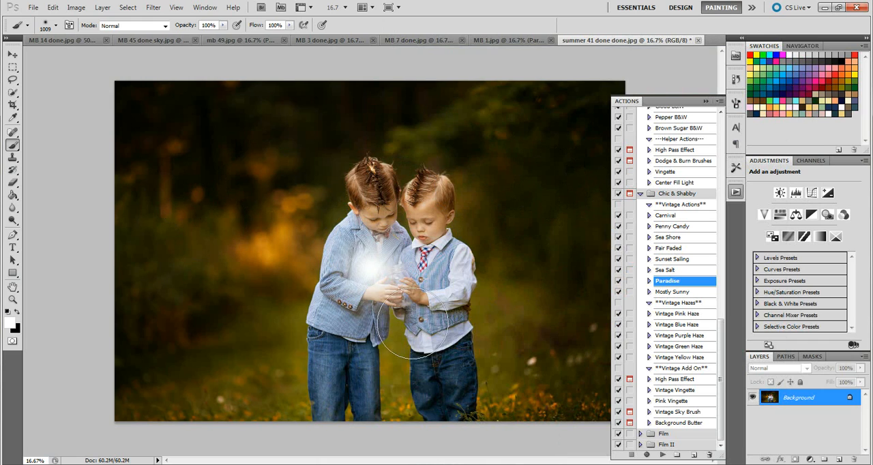
click(33, 9)
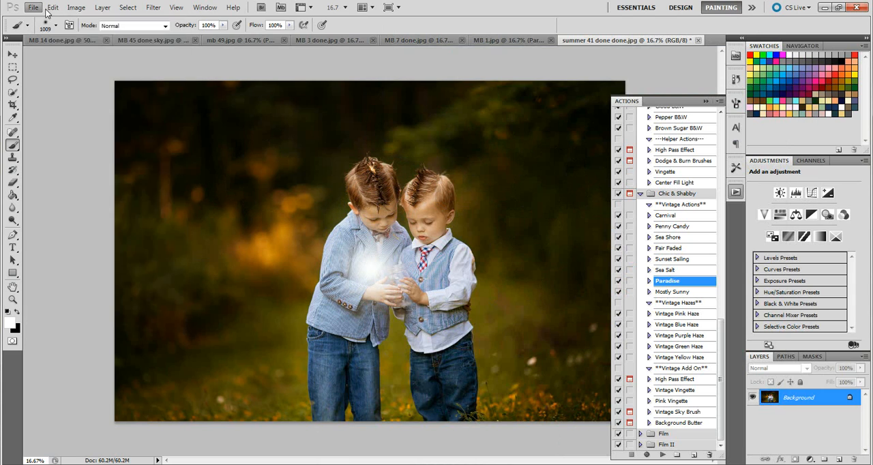
click(52, 7)
click(65, 37)
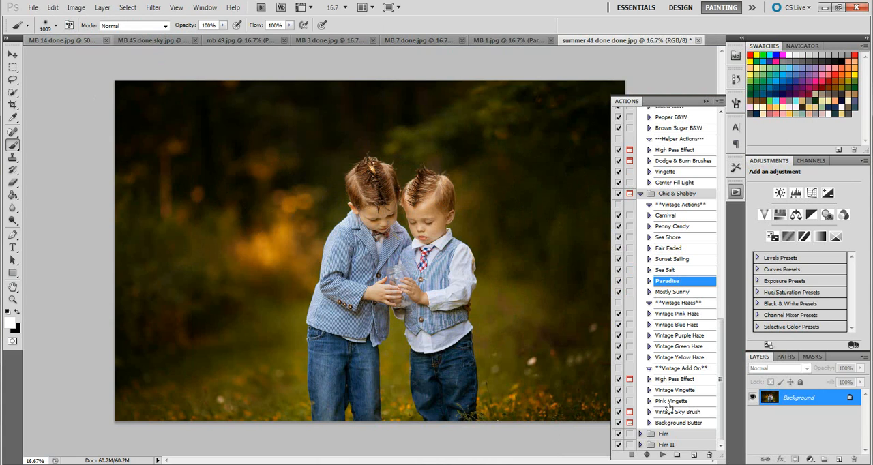
Step: Run the Paradise action on the two boys' photo and compare it with the finished version in Windows Photo Viewer
click(663, 455)
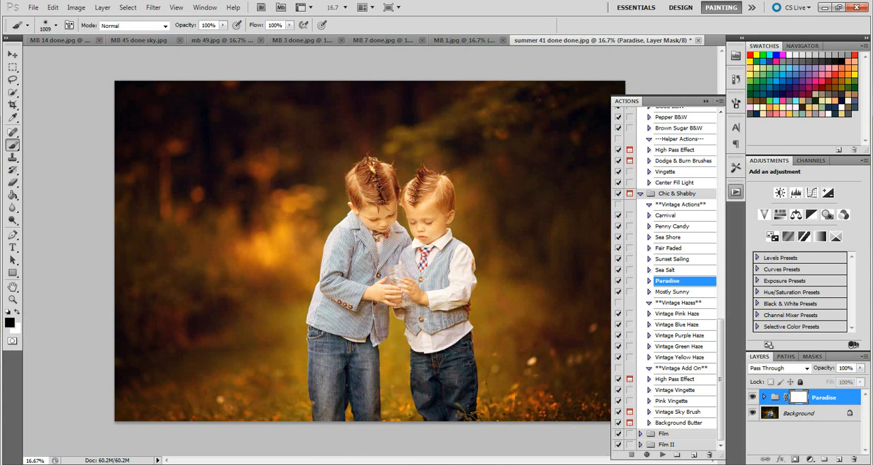
click(311, 464)
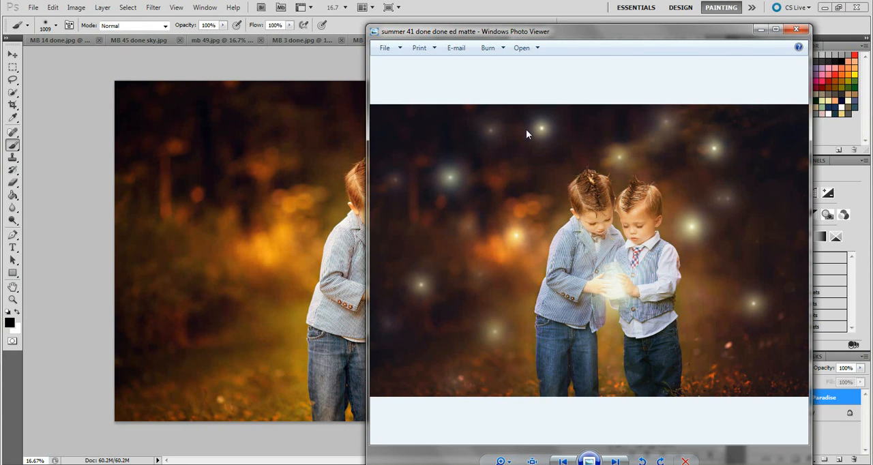
click(760, 29)
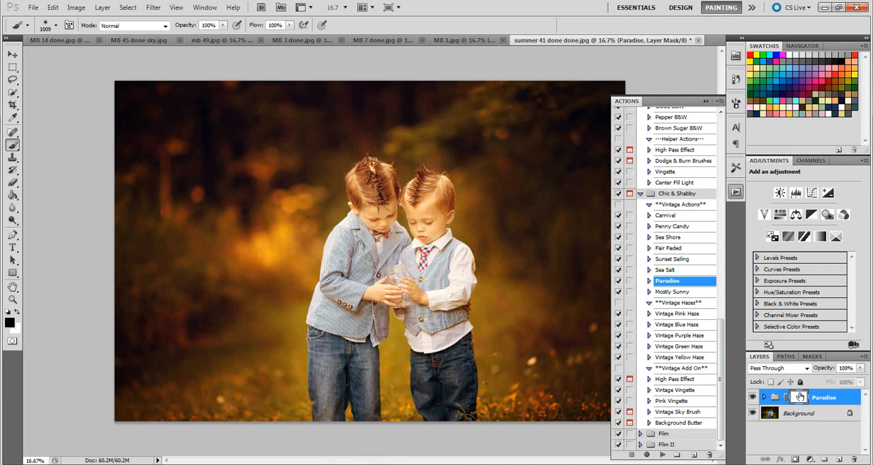
Step: Paint the Paradise effect off both boys on its layer mask with a soft 339 px black brush
click(56, 26)
drag(105, 55, 95, 56)
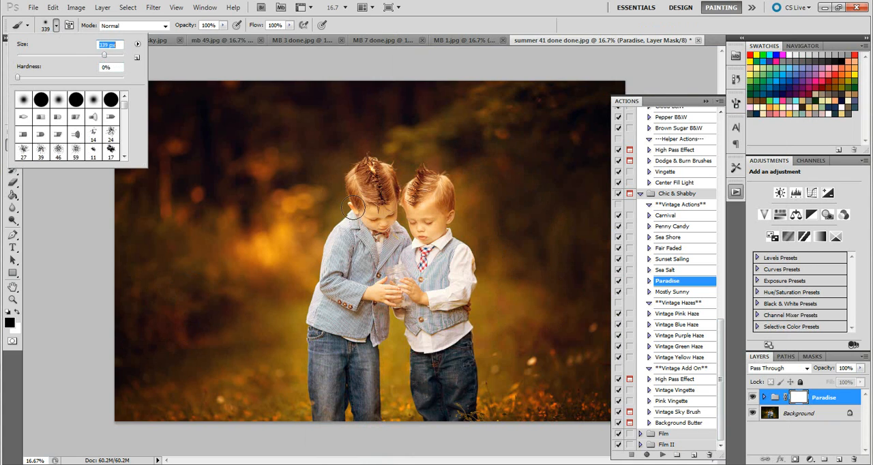
text(339)
key(Return)
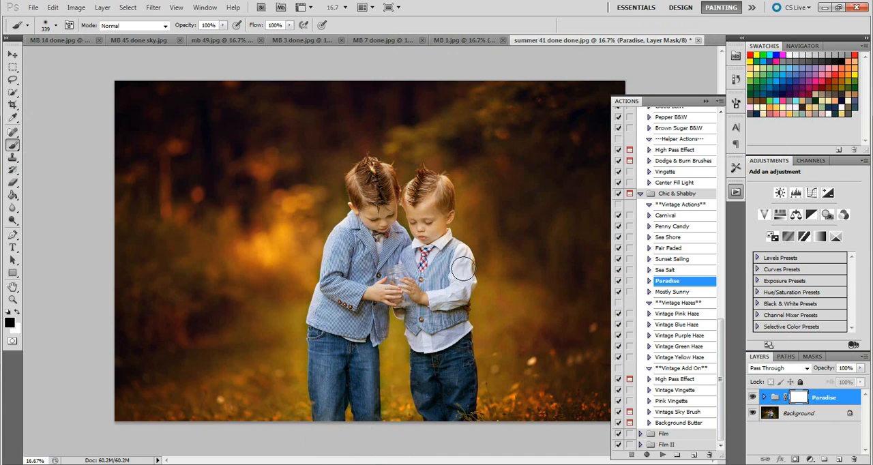
mouse_move(413, 201)
mouse_down()
mouse_move(428, 186)
mouse_move(445, 202)
mouse_move(441, 190)
mouse_move(426, 207)
mouse_up()
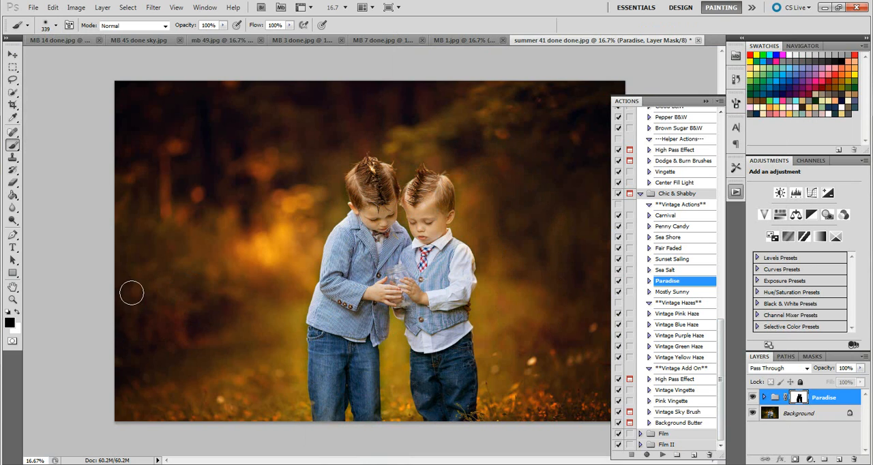
Step: Restore some of the Paradise effect over the boys' hair with a white brush at 37% opacity
click(17, 312)
click(223, 26)
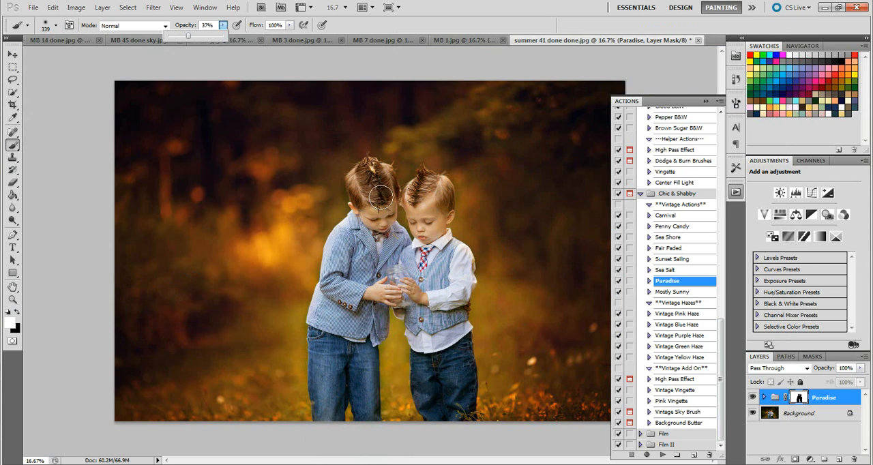
click(379, 194)
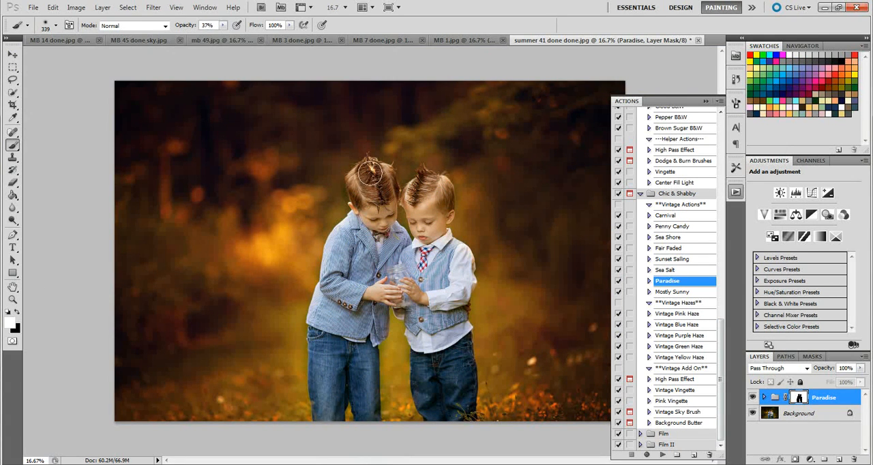
mouse_move(373, 168)
mouse_down()
mouse_move(395, 187)
mouse_move(446, 193)
mouse_move(394, 189)
mouse_move(377, 175)
mouse_move(362, 193)
mouse_move(359, 182)
mouse_move(381, 172)
mouse_move(451, 198)
mouse_move(417, 180)
mouse_move(398, 189)
mouse_move(373, 176)
mouse_move(359, 192)
mouse_up()
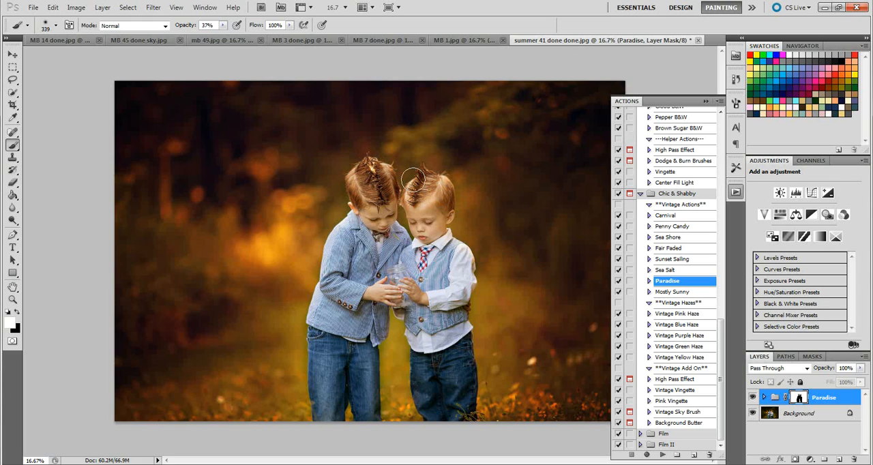
Step: Lightly restore the Paradise effect over the boys' jeans with an 813 px white brush at 16% opacity
click(222, 25)
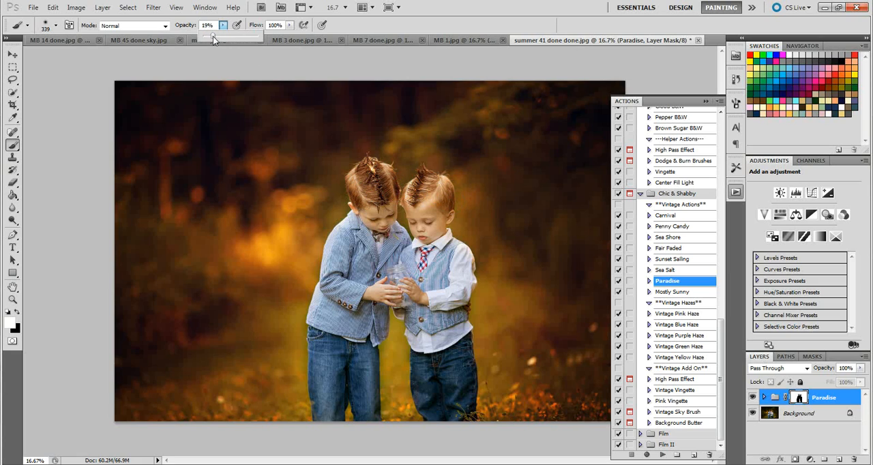
drag(213, 36, 211, 37)
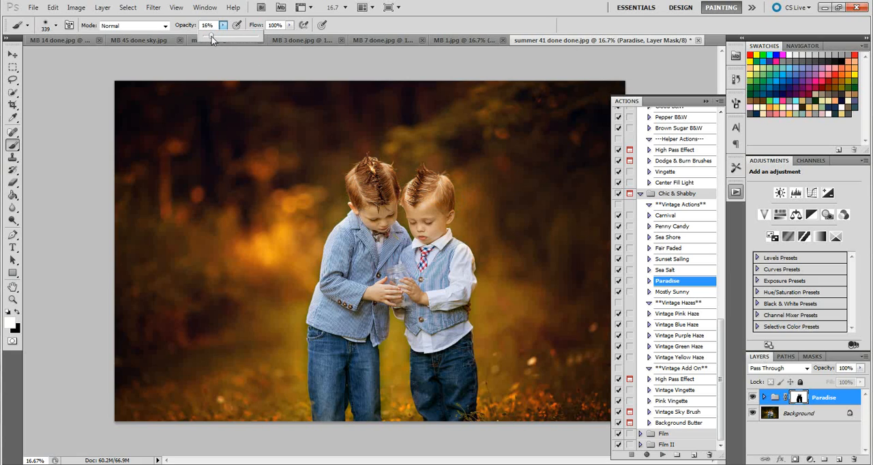
click(55, 25)
drag(109, 55, 116, 55)
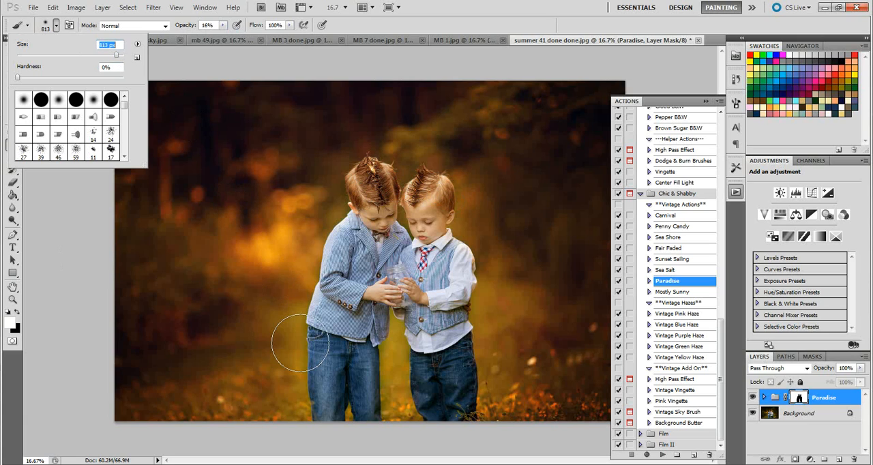
mouse_move(335, 419)
mouse_down()
mouse_move(329, 313)
mouse_move(349, 199)
mouse_move(384, 229)
mouse_move(397, 303)
mouse_move(446, 447)
mouse_move(458, 345)
mouse_move(448, 174)
mouse_move(461, 207)
mouse_move(477, 403)
mouse_move(451, 343)
mouse_move(376, 403)
mouse_move(355, 384)
mouse_move(318, 418)
mouse_move(331, 372)
mouse_move(387, 381)
mouse_up()
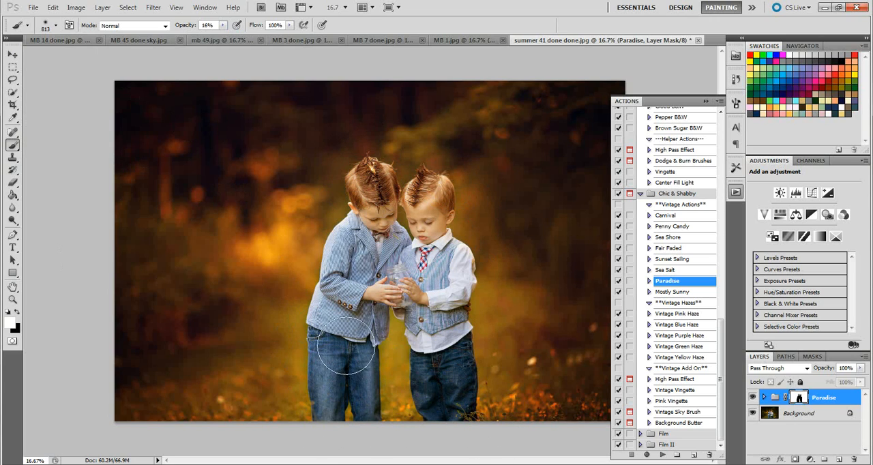
mouse_move(347, 346)
mouse_down()
mouse_move(343, 392)
mouse_move(320, 330)
mouse_move(448, 418)
mouse_move(490, 419)
mouse_up()
Step: Run the Background Butter action on the boys' photo and dismiss its instruction message
click(686, 426)
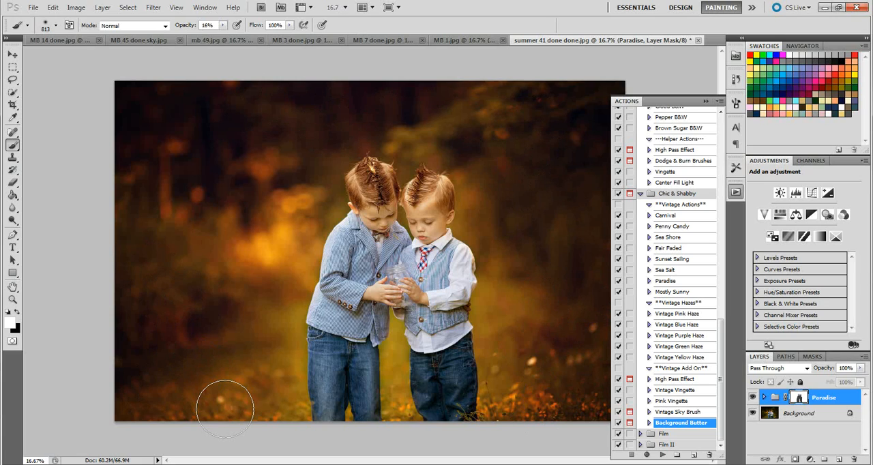
click(662, 455)
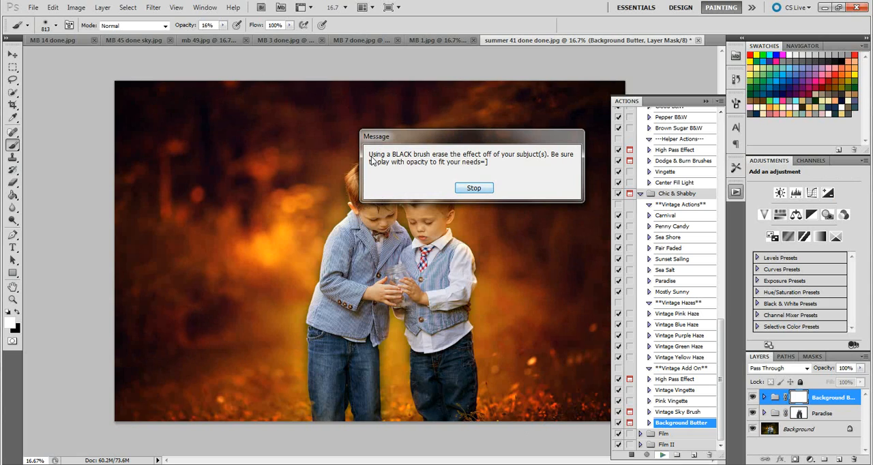
click(476, 189)
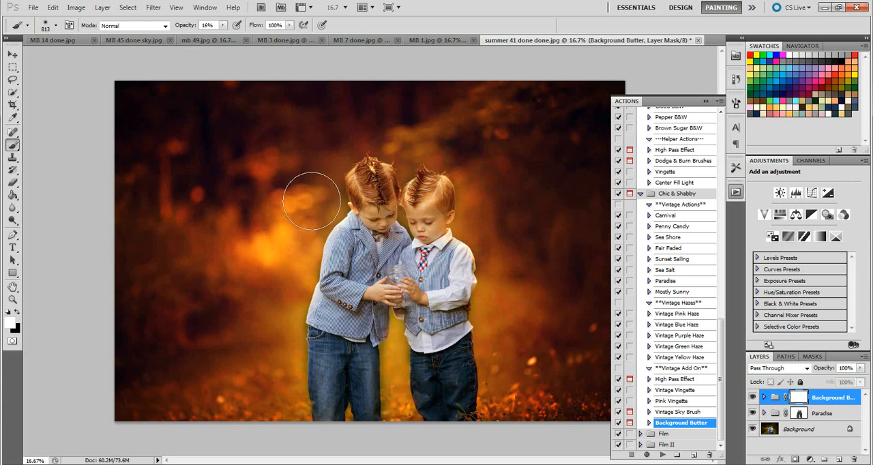
Step: Compare the photo with and without Background Butter, and check the finished matte version in Windows Photo Viewer before returning to Photoshop
click(754, 398)
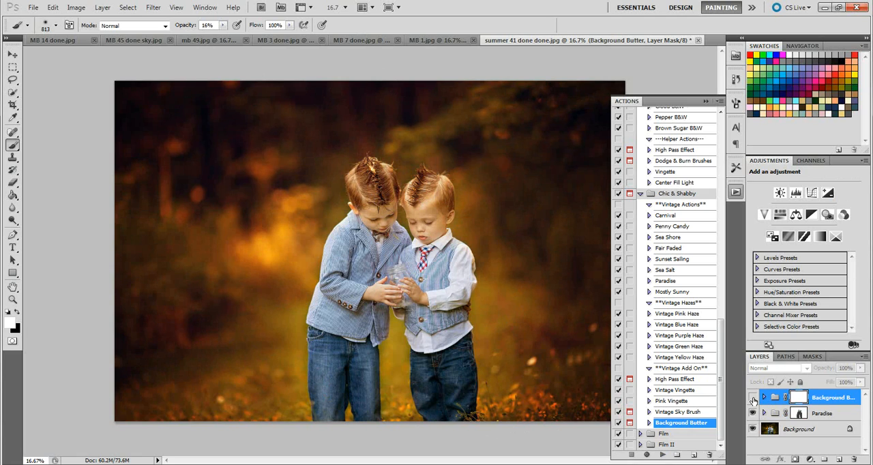
click(753, 399)
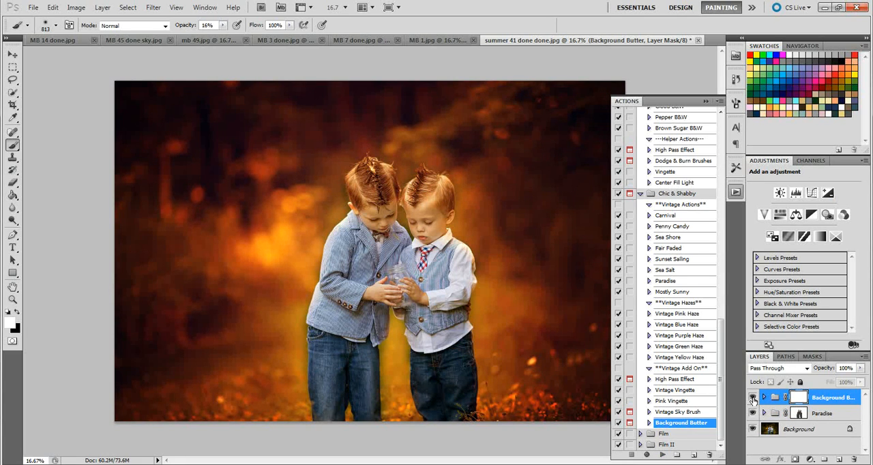
click(353, 464)
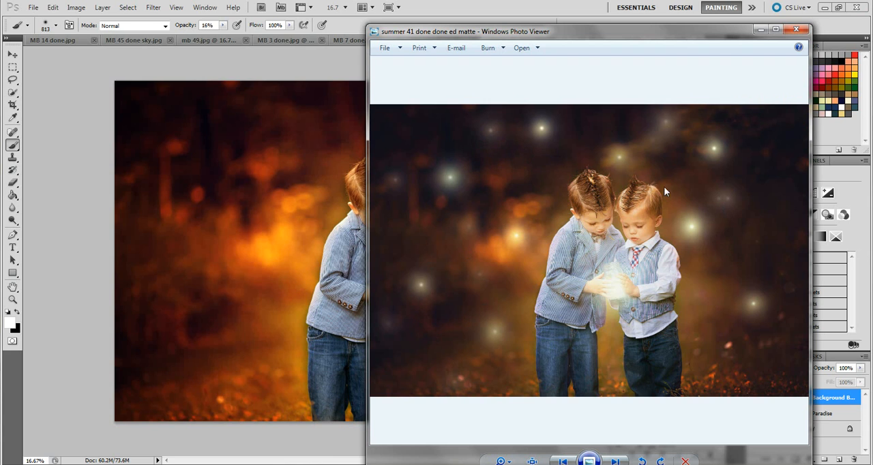
click(760, 31)
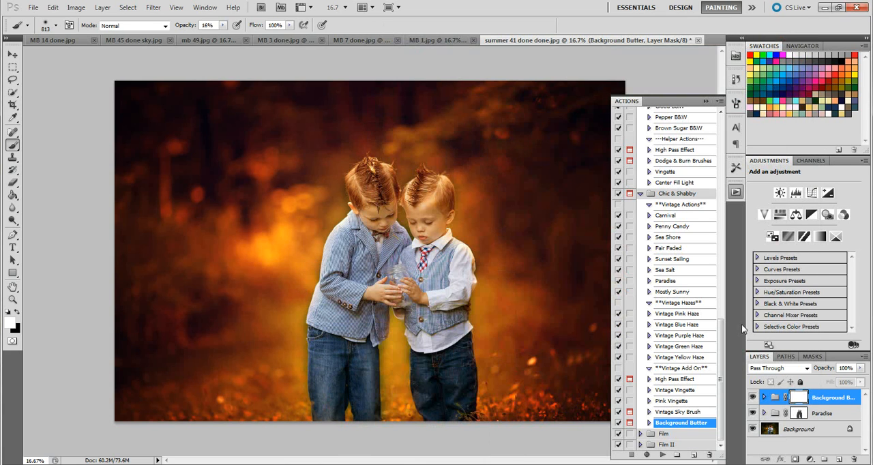
Step: Mask Background Butter off both boys with a 298 px black brush at 100% opacity, and compare the photo with and without the effect
click(17, 313)
click(56, 25)
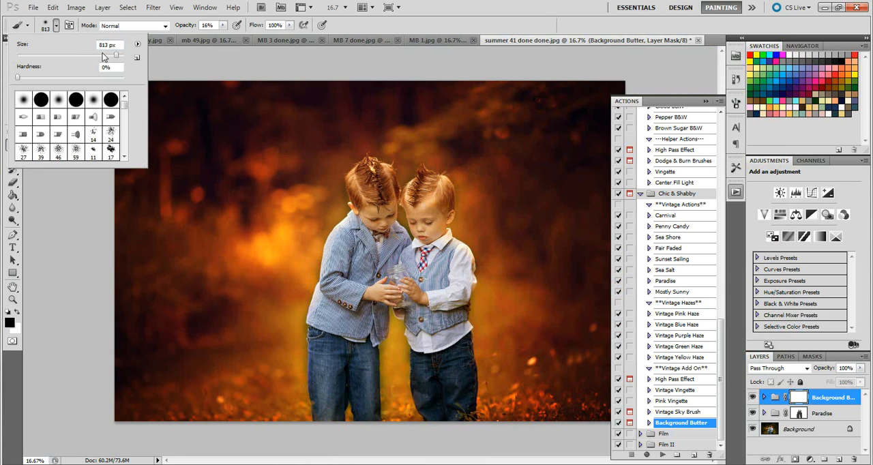
click(102, 55)
click(223, 25)
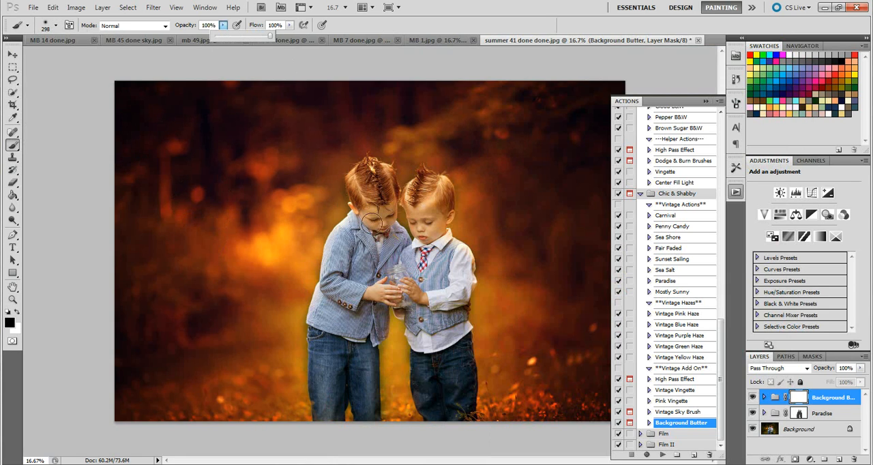
click(369, 222)
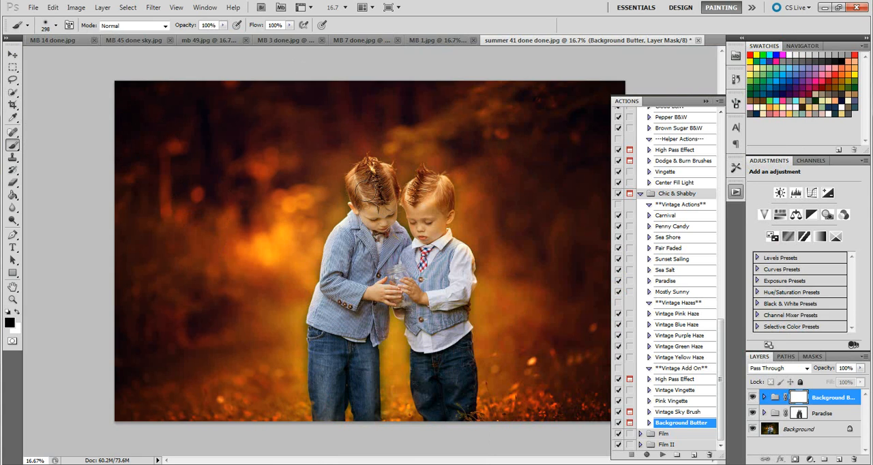
mouse_move(347, 282)
mouse_down()
mouse_move(339, 236)
mouse_move(318, 354)
mouse_move(335, 415)
mouse_move(363, 431)
mouse_move(353, 365)
mouse_move(357, 323)
mouse_move(378, 301)
mouse_move(370, 302)
mouse_up()
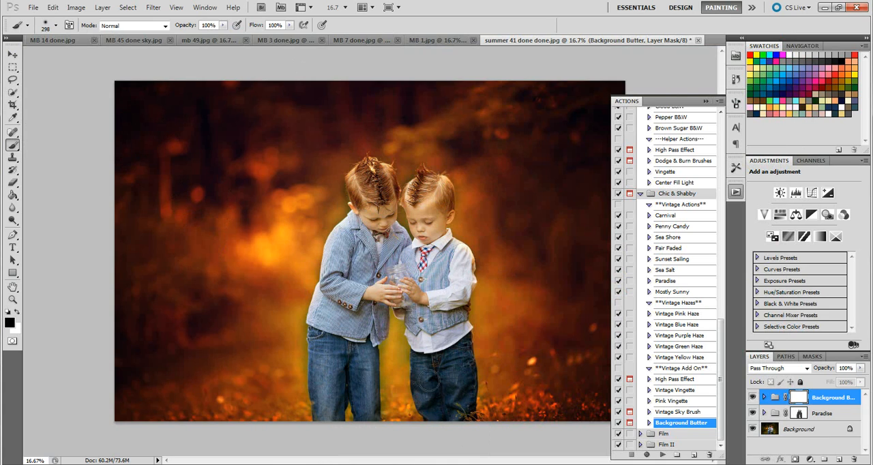
mouse_move(429, 381)
mouse_down()
mouse_move(461, 365)
mouse_move(421, 232)
mouse_up()
click(753, 398)
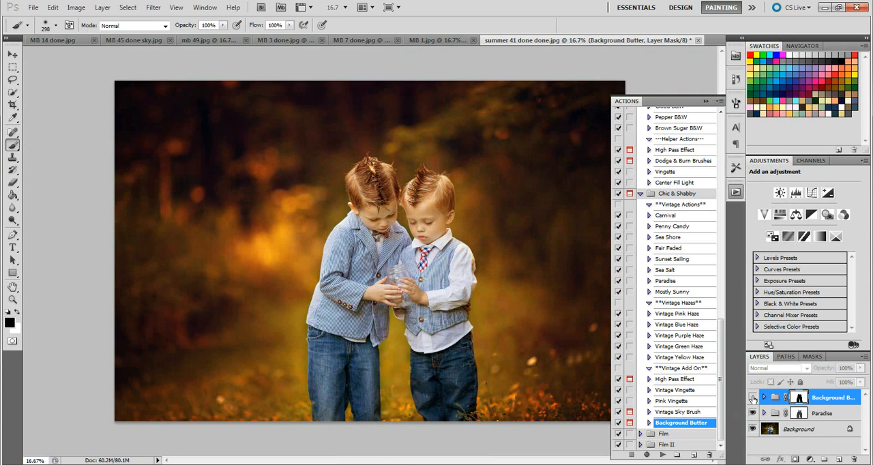
click(754, 398)
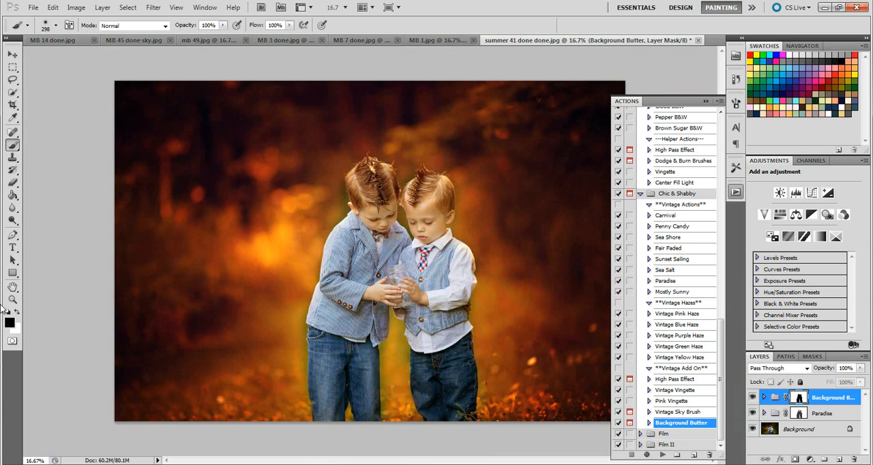
Step: Touch up the Paradise mask between the boys' faces with a 123 px black brush
click(17, 314)
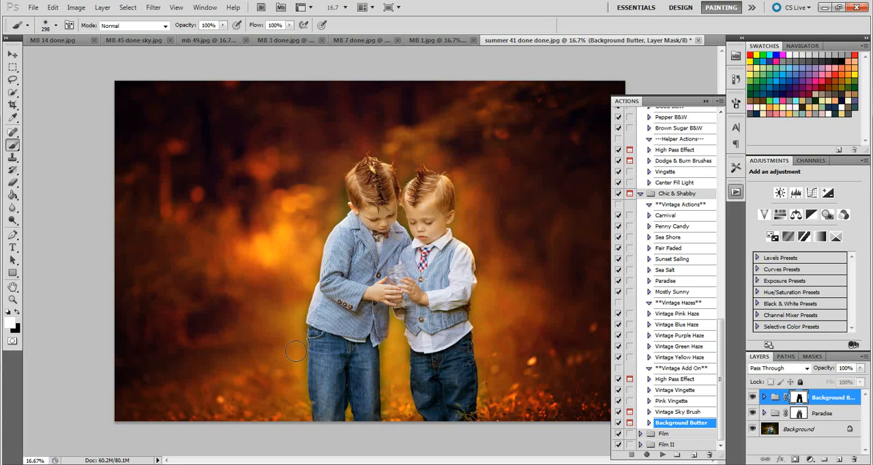
click(816, 416)
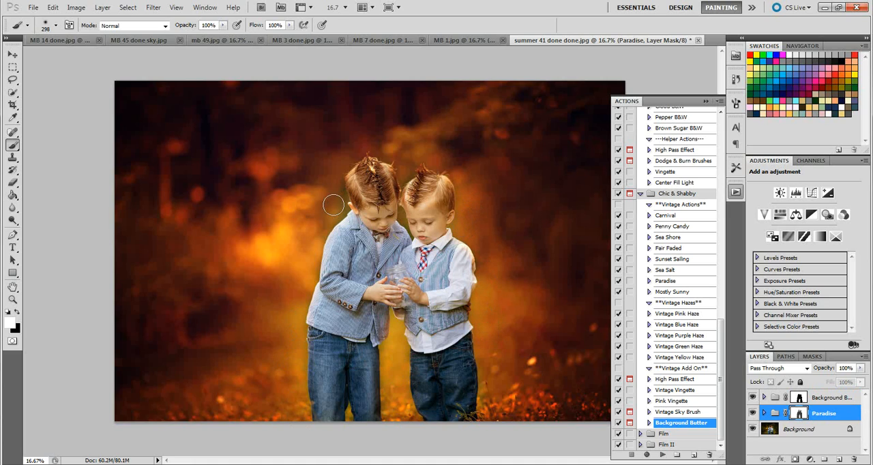
click(19, 311)
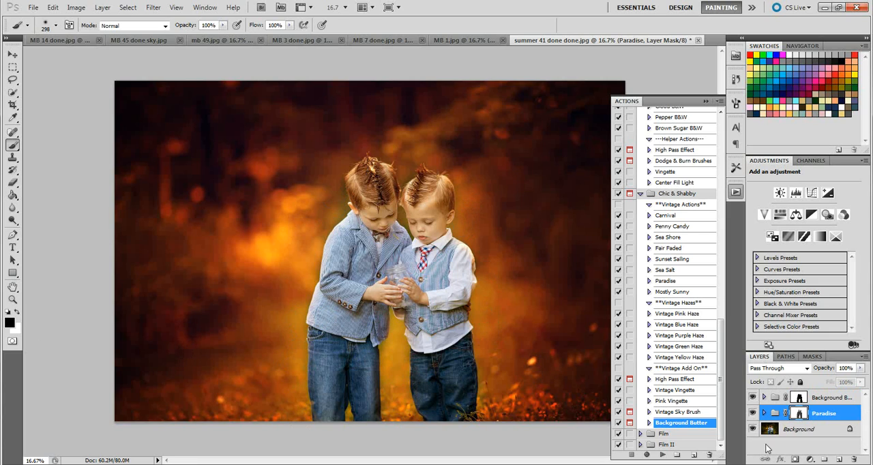
click(824, 396)
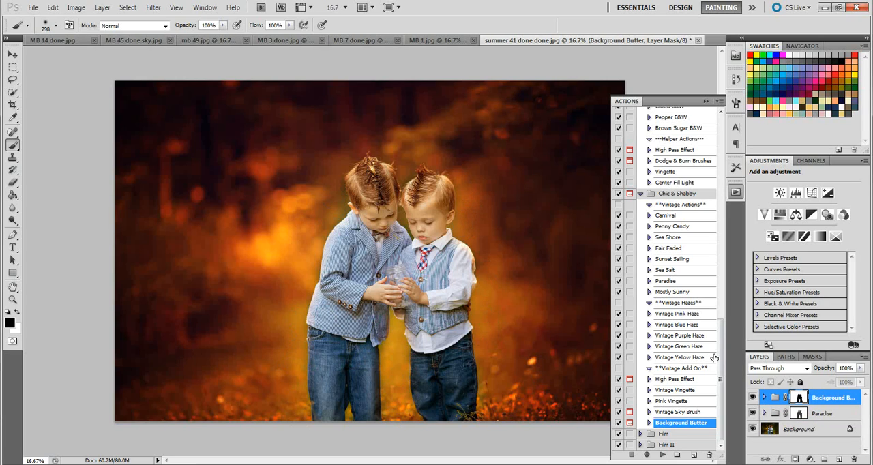
click(834, 419)
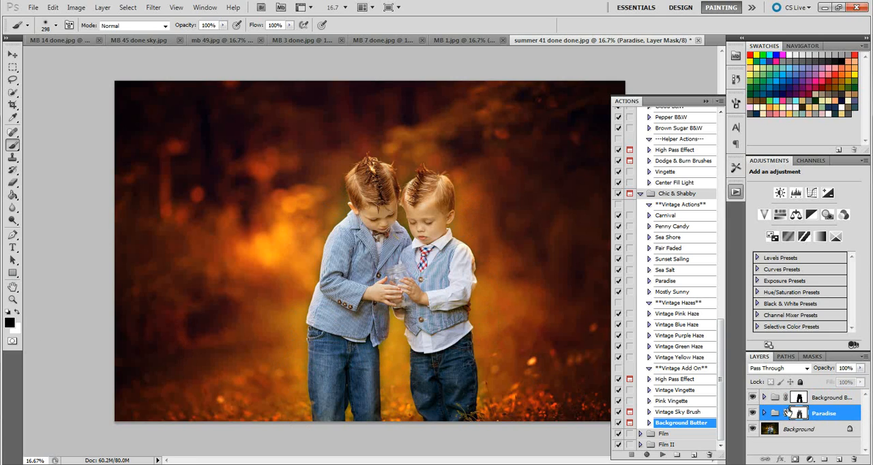
click(57, 26)
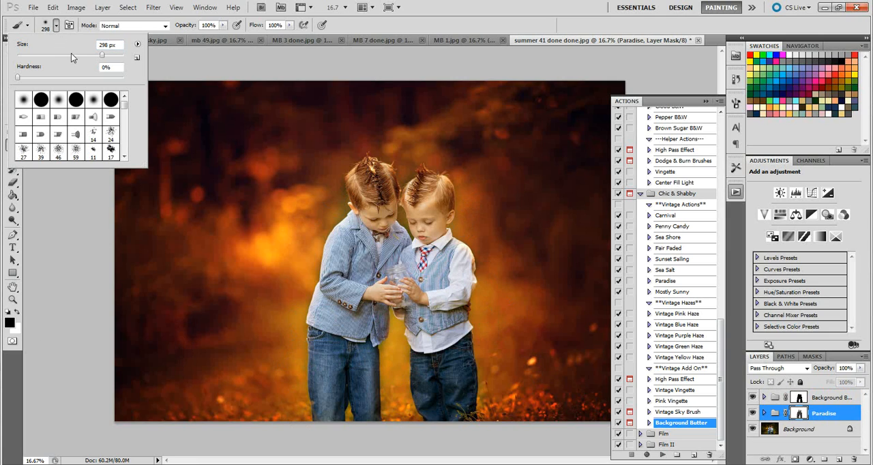
click(76, 55)
mouse_move(404, 221)
mouse_down()
mouse_move(403, 212)
mouse_move(402, 221)
mouse_up()
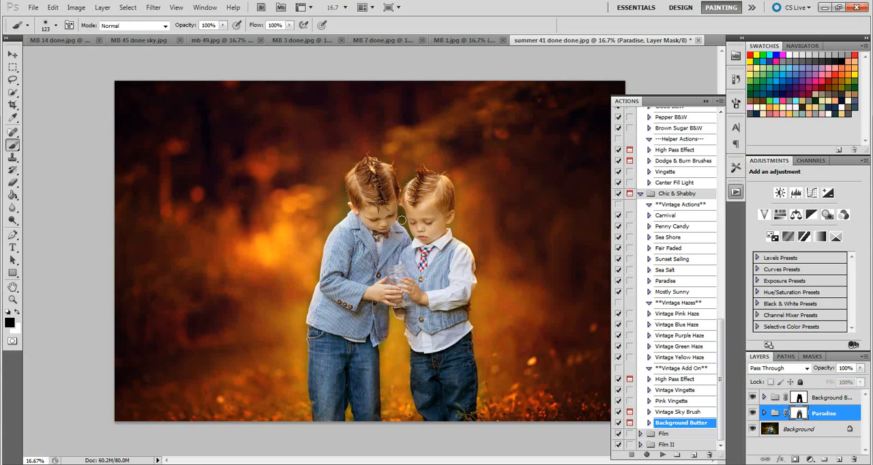
Step: Paint white on the Paradise mask from between the boys' faces down to the smaller boy's collar
click(20, 318)
drag(401, 211, 410, 242)
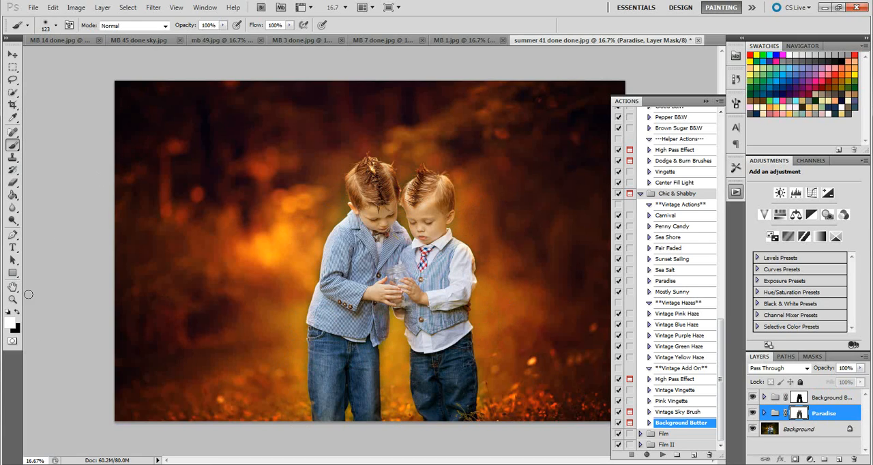
key(x)
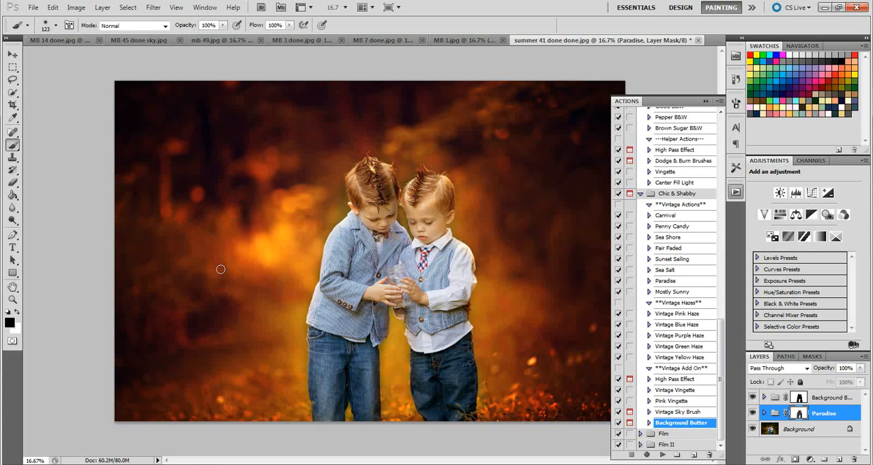
Step: Set the brush opacity to 52% and dab white on the Paradise mask between the boys' faces
click(18, 313)
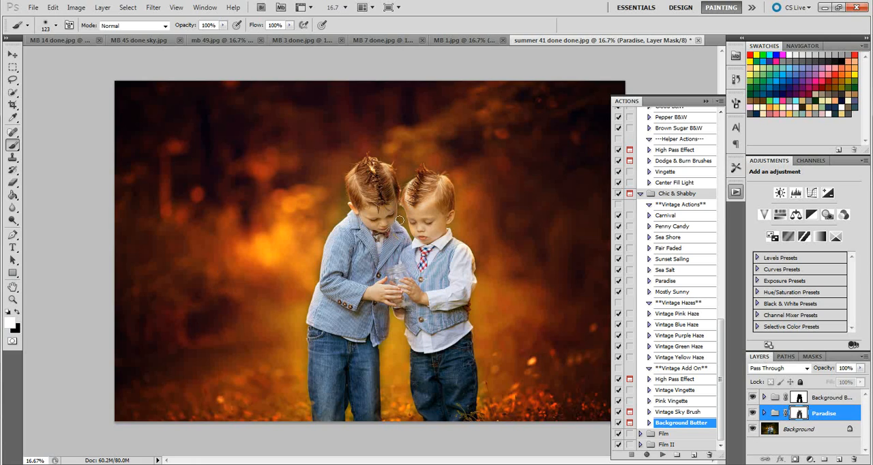
click(16, 312)
click(21, 312)
click(224, 26)
drag(223, 36, 197, 36)
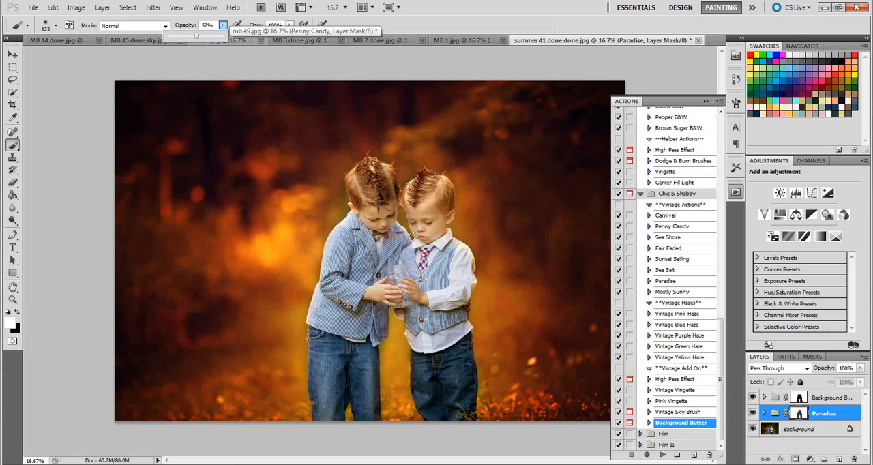
click(401, 215)
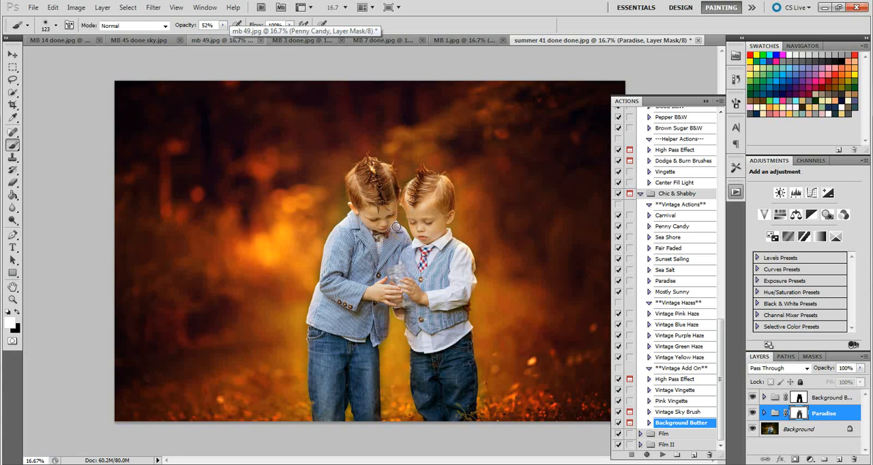
Step: View the finished matte version of the photo in Windows Photo Viewer, and run the Vintage Purple Haze action above the Background Butter group
click(18, 312)
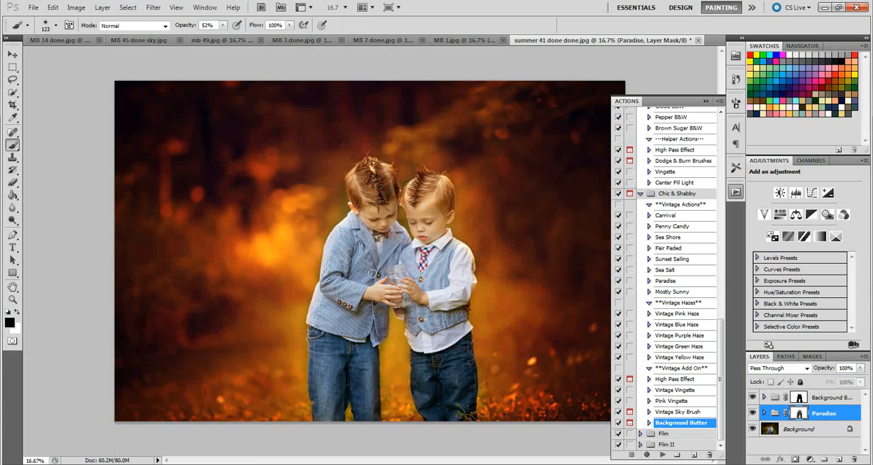
click(18, 311)
click(685, 337)
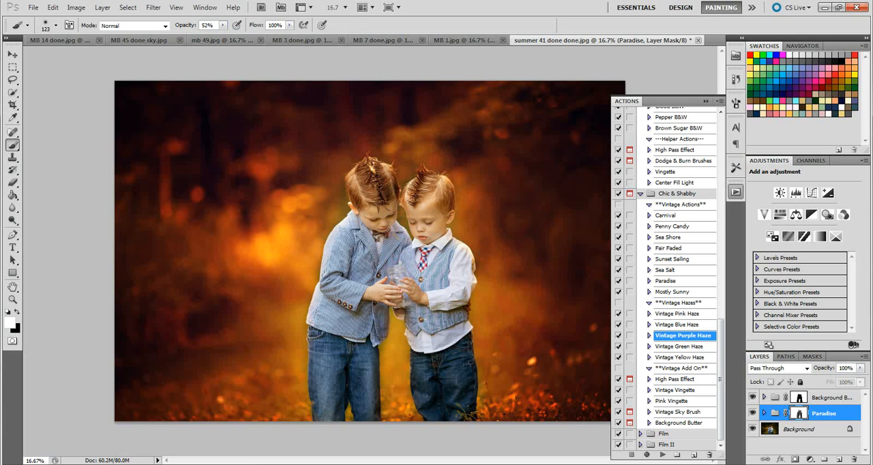
click(421, 464)
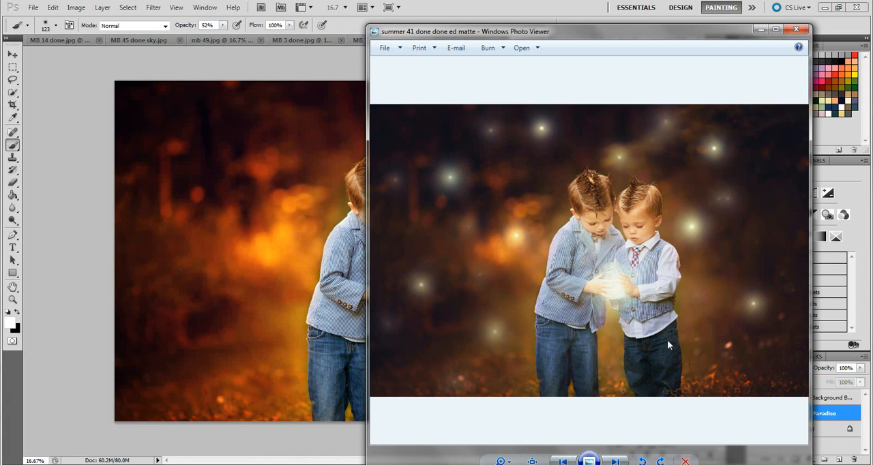
click(761, 29)
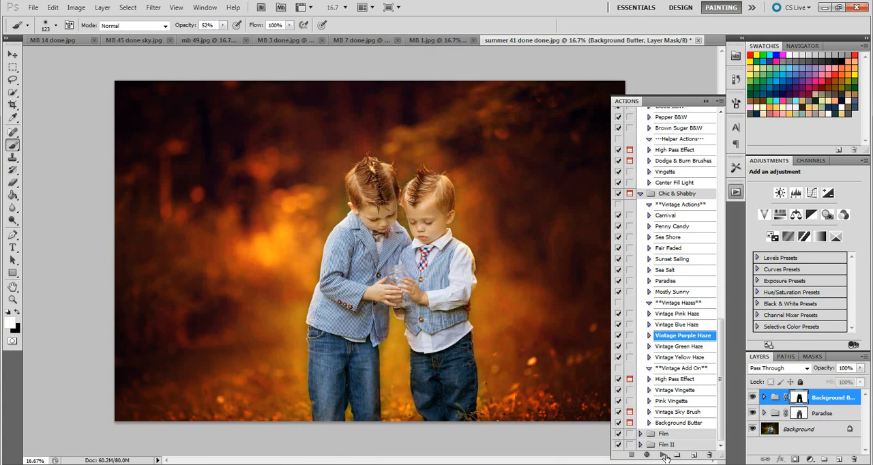
click(664, 455)
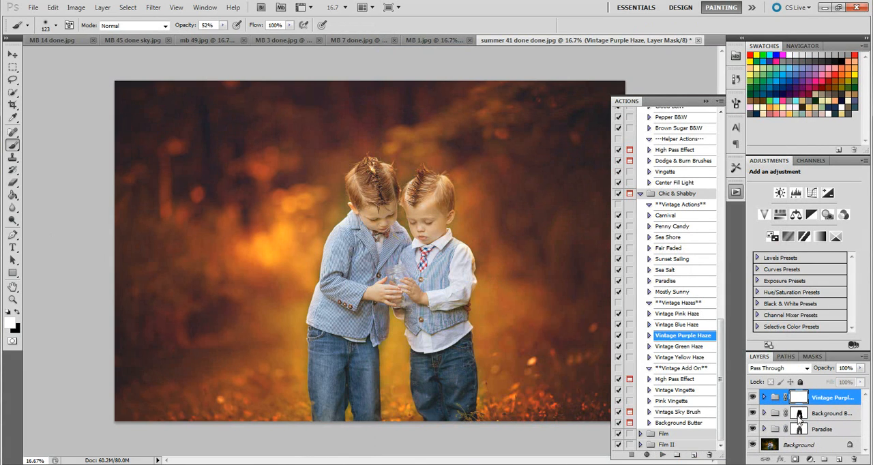
Step: Mask Vintage Purple Haze off the taller boy with a 339 px black brush at 100% opacity
click(7, 313)
click(223, 27)
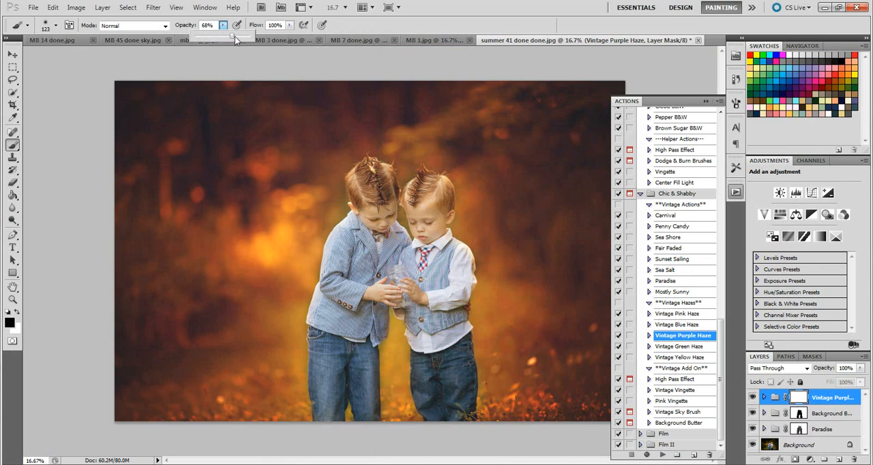
click(56, 25)
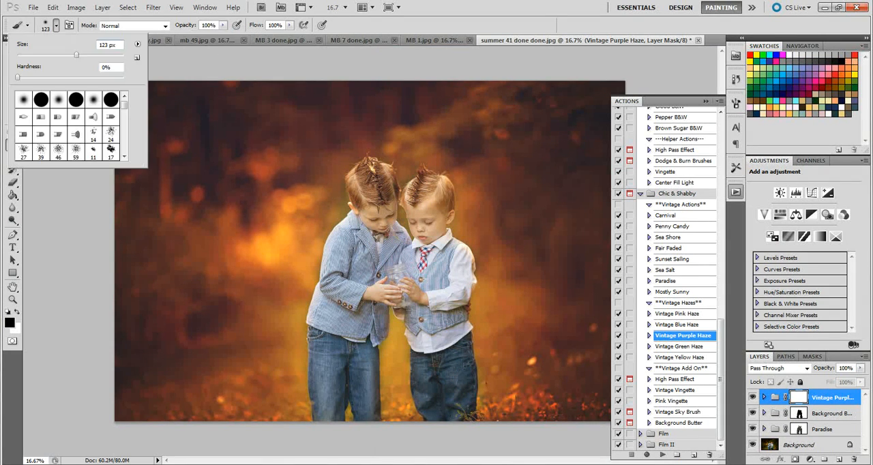
click(104, 56)
click(368, 232)
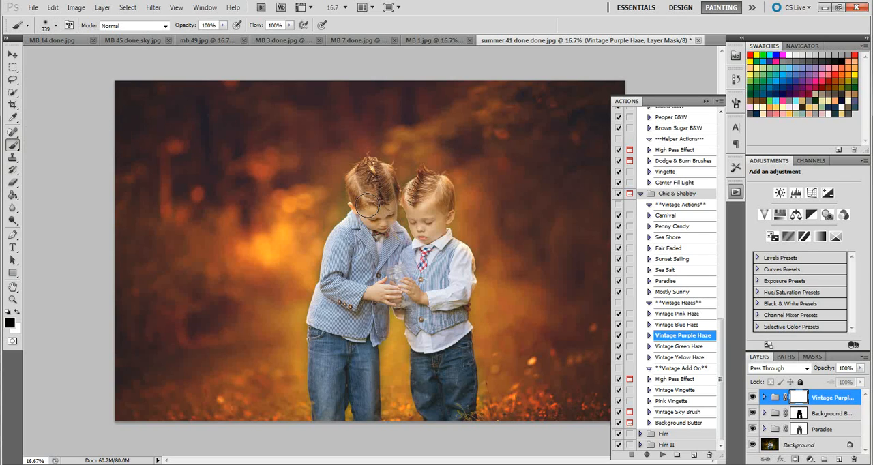
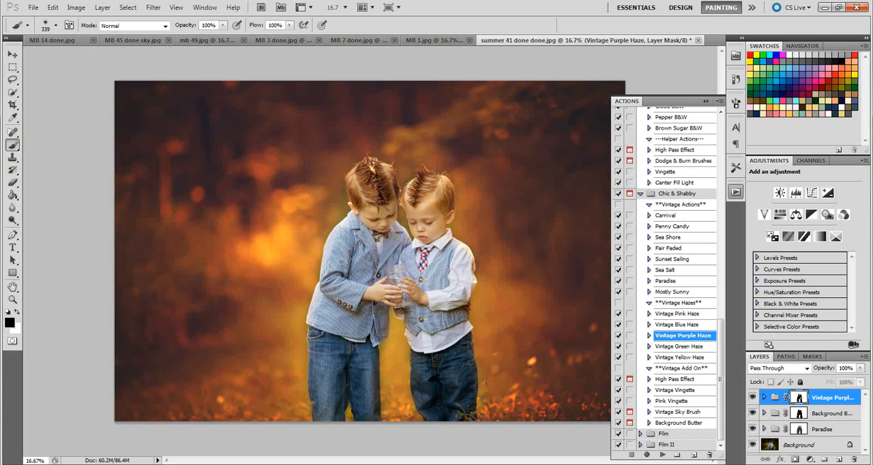
Step: Paint white on the Vintage Purple Haze mask over the boys with a 463 px brush at 40% and 23% opacity
click(18, 312)
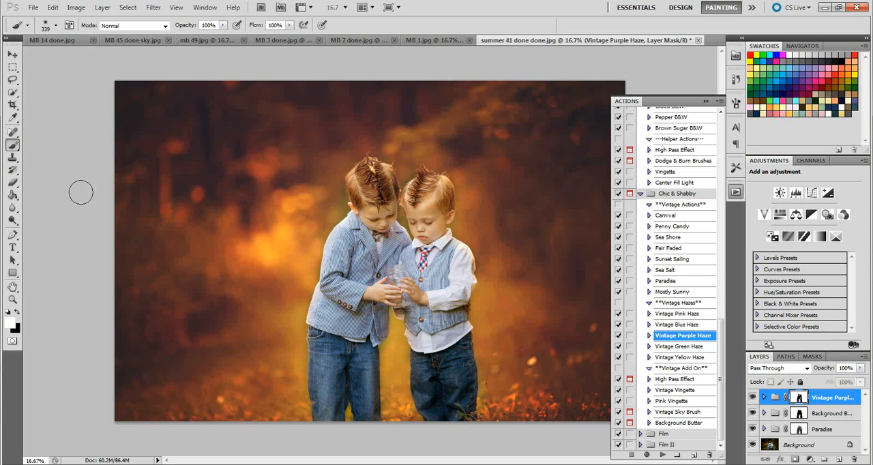
click(223, 26)
drag(226, 36, 202, 37)
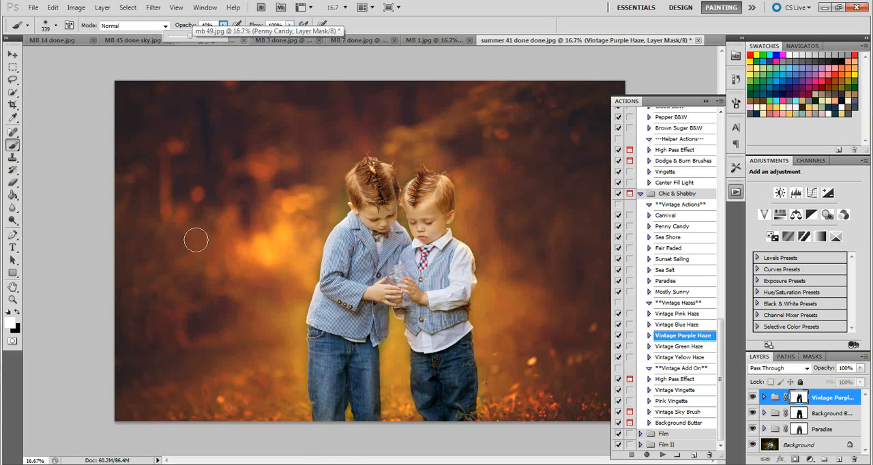
click(56, 25)
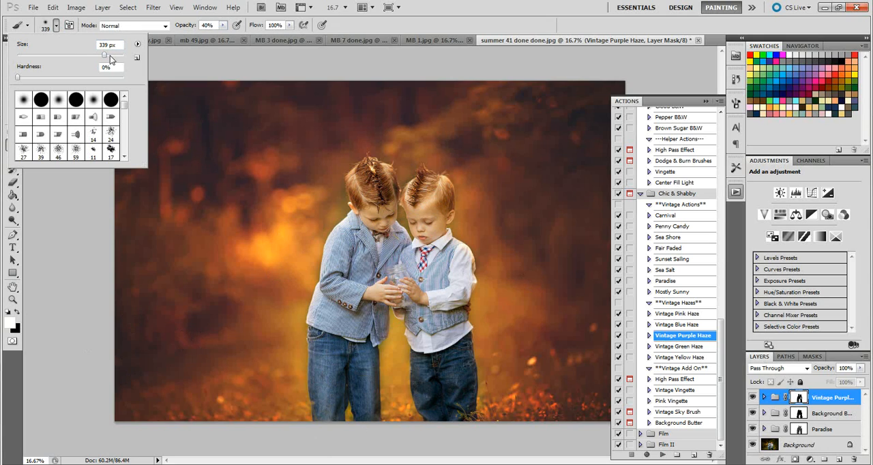
click(110, 56)
click(335, 408)
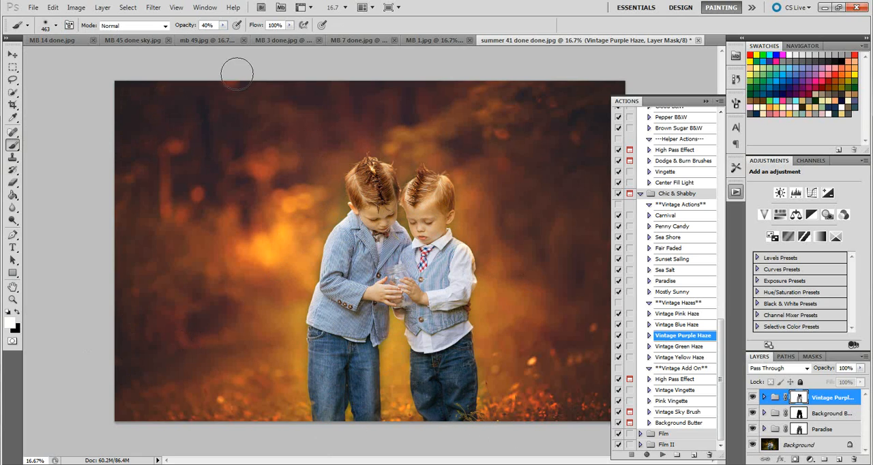
click(223, 25)
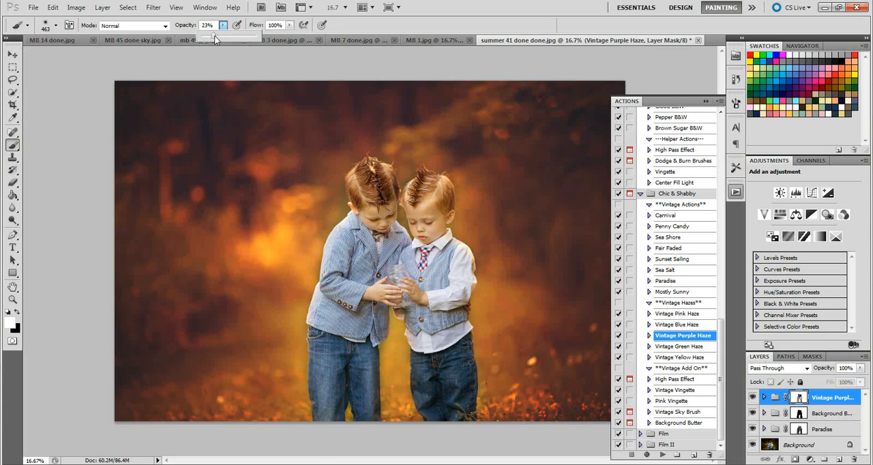
click(397, 276)
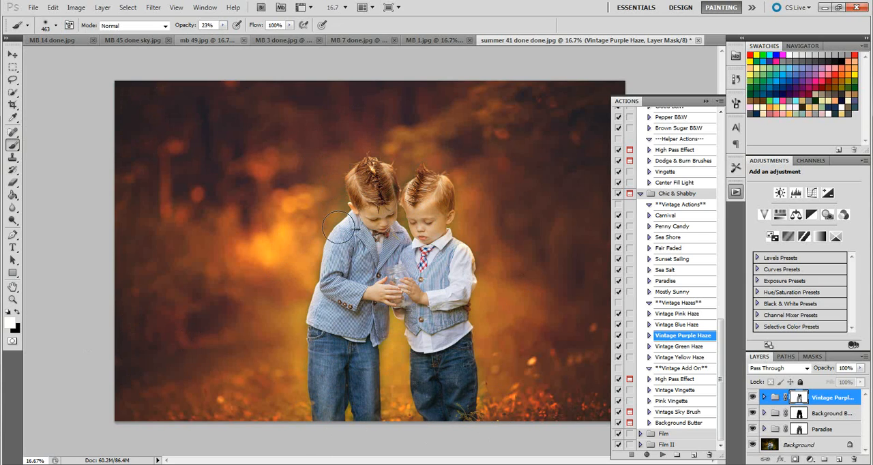
Step: Group Vintage Purple Haze, Background Butter and Paradise together, and compare the photo with the new group hidden and shown
click(706, 102)
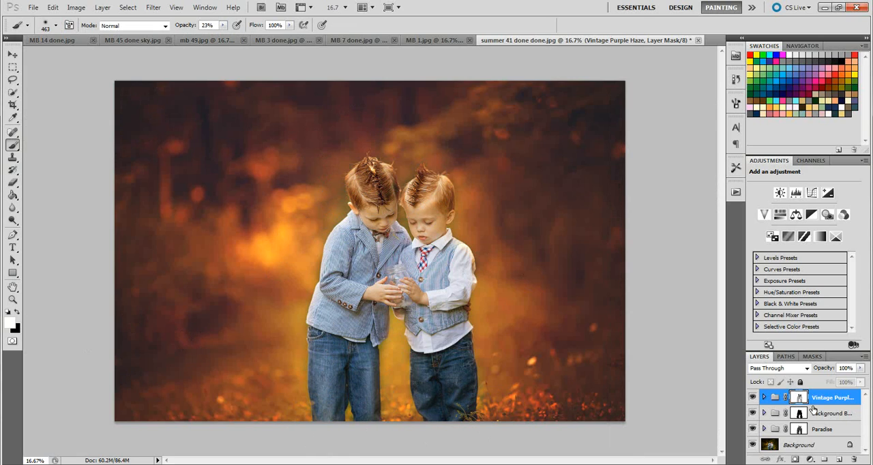
key(alt+shift+bracketleft)
key(alt+shift+bracketleft)
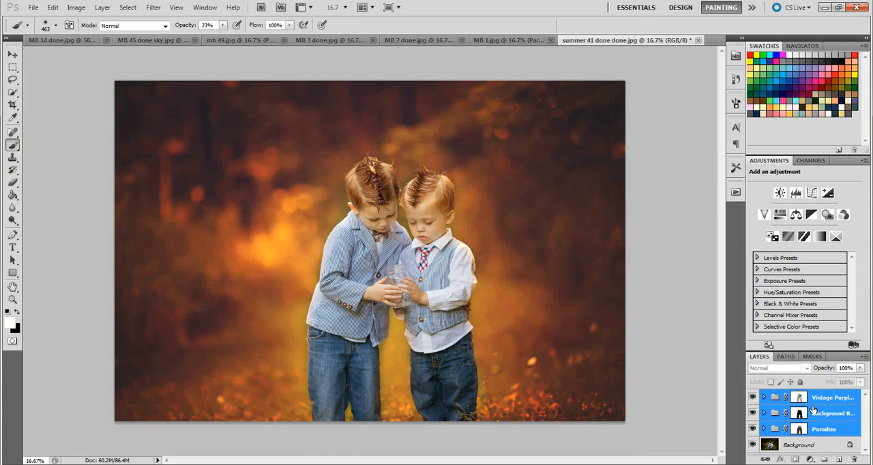
key(ctrl+g)
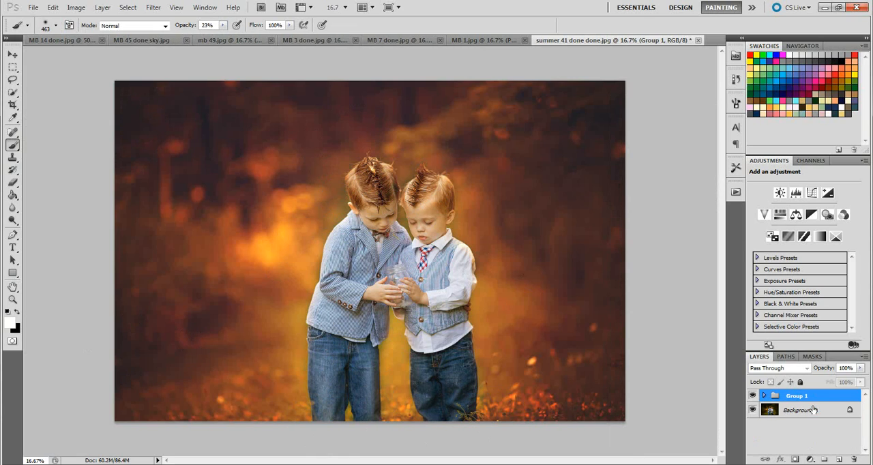
click(753, 397)
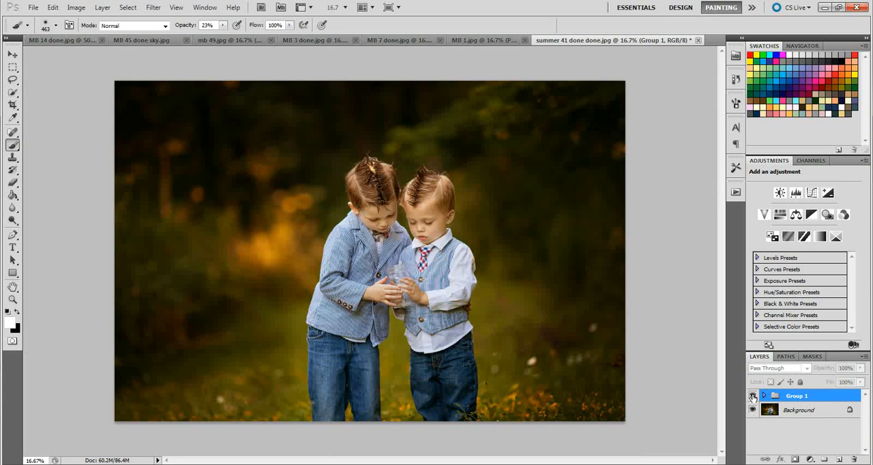
click(753, 396)
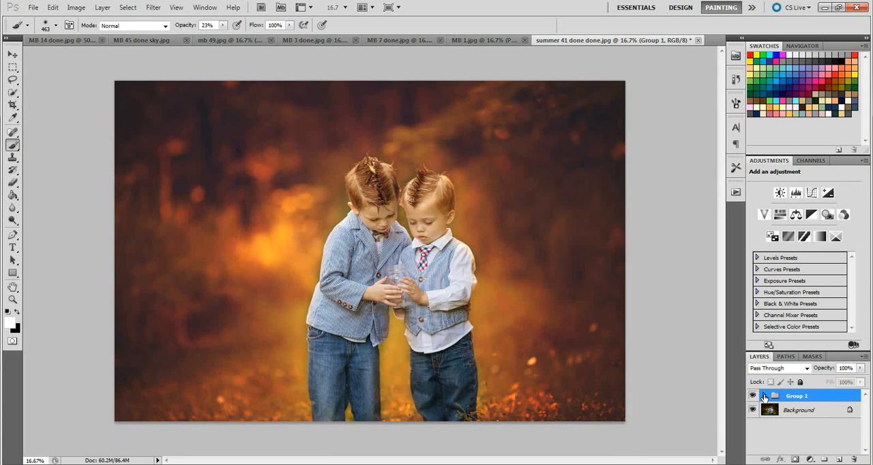
Step: Run the Vintage Blue Haze action inside Group 1 and set its blend mode to Soft Light
click(765, 397)
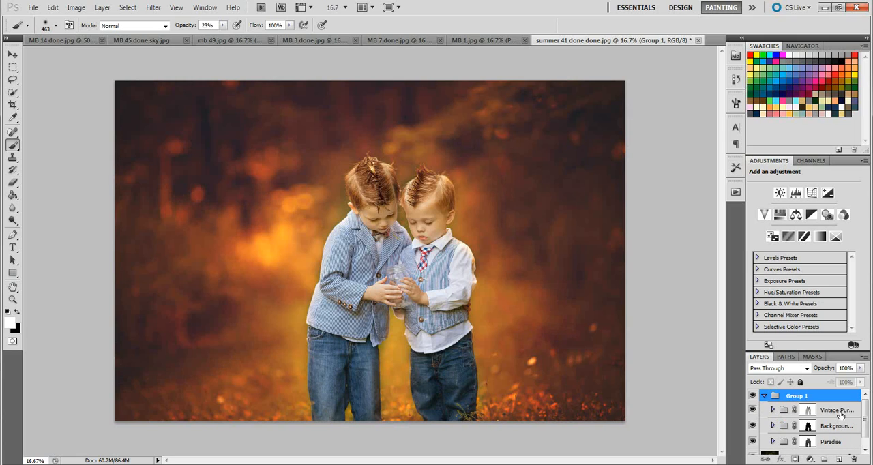
click(735, 191)
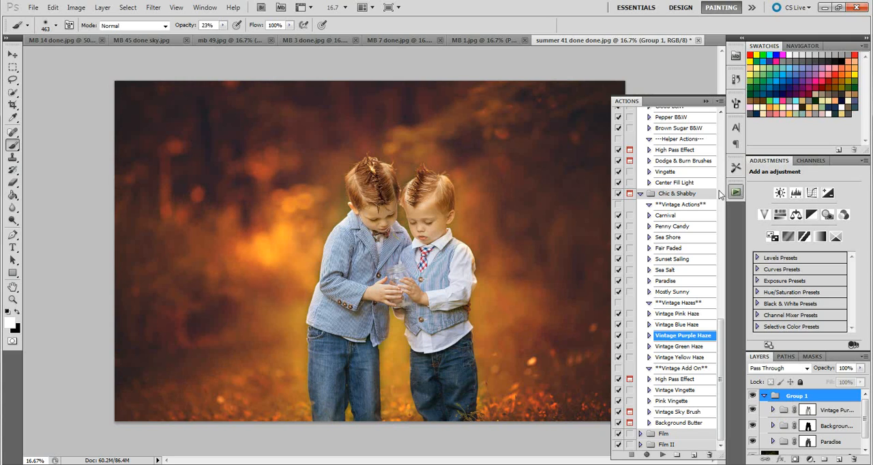
click(691, 325)
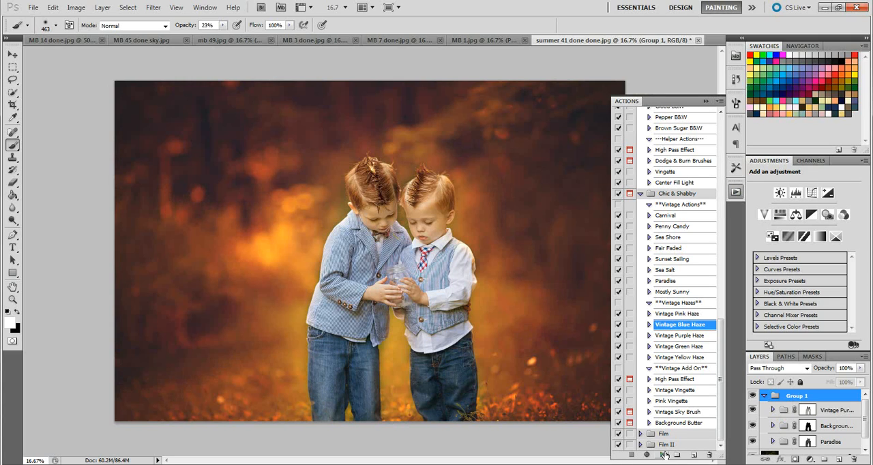
click(663, 456)
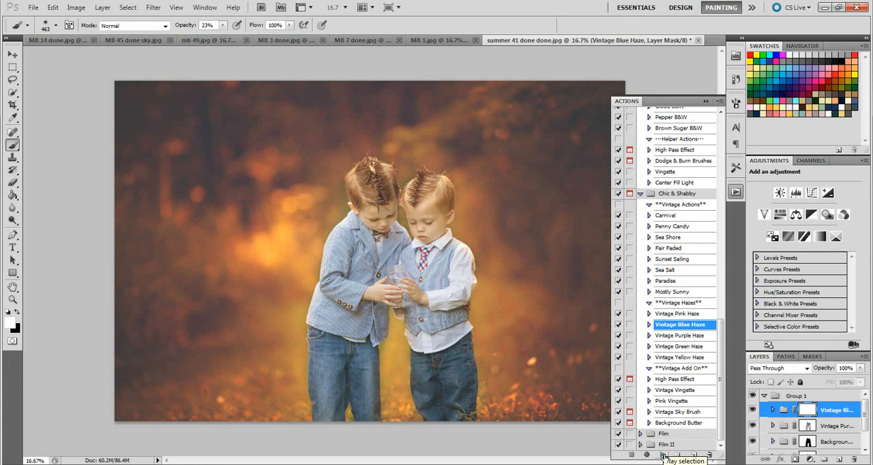
click(799, 369)
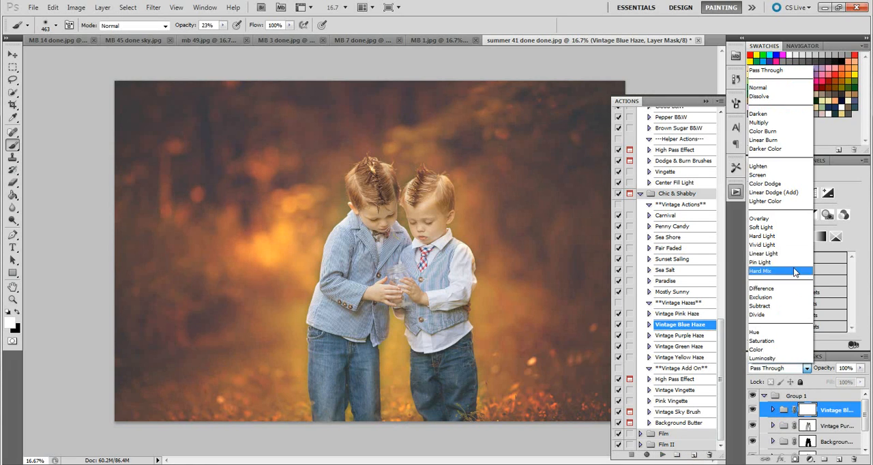
click(784, 228)
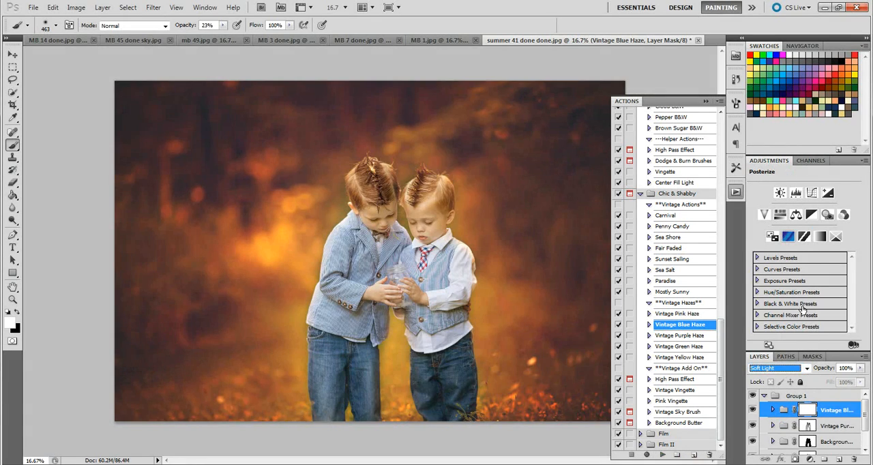
Step: Try Vintage Blue Haze below Vintage Purple Haze, comparing it hidden and shown, and delete it
drag(846, 416, 847, 437)
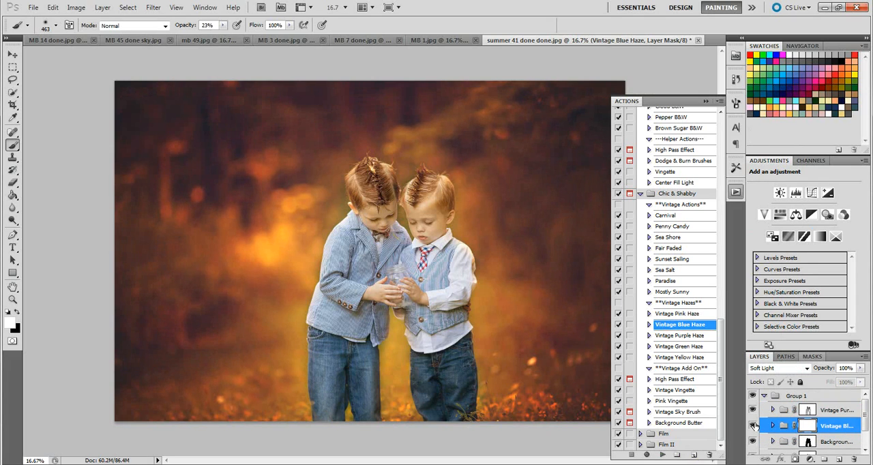
click(754, 426)
click(754, 426)
click(754, 426)
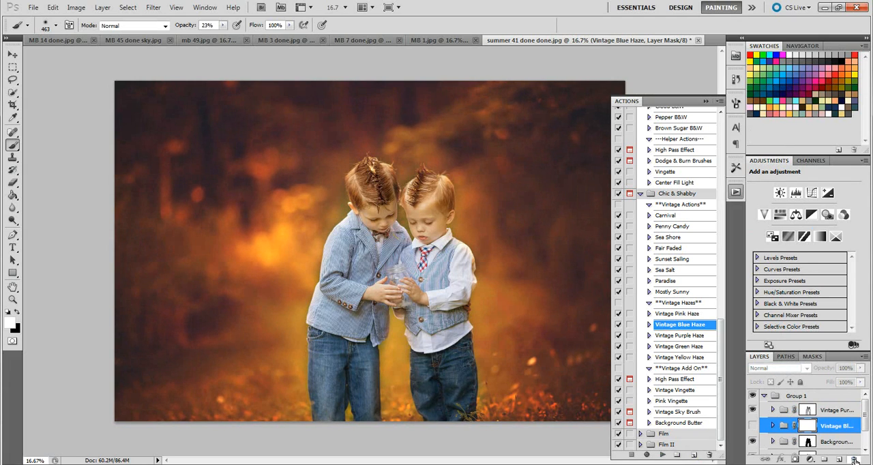
click(855, 461)
key(Return)
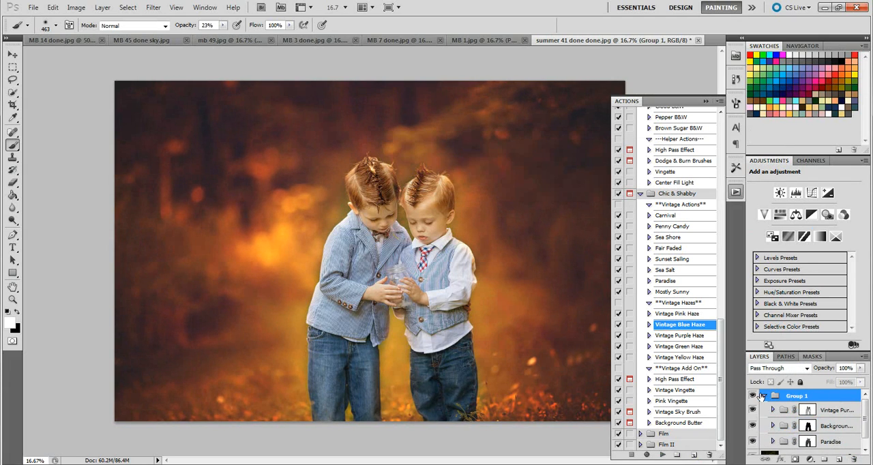
Step: Compare the photo with Group 1 hidden and shown, and view the finished matte version in Windows Photo Viewer
click(754, 395)
click(754, 396)
click(340, 464)
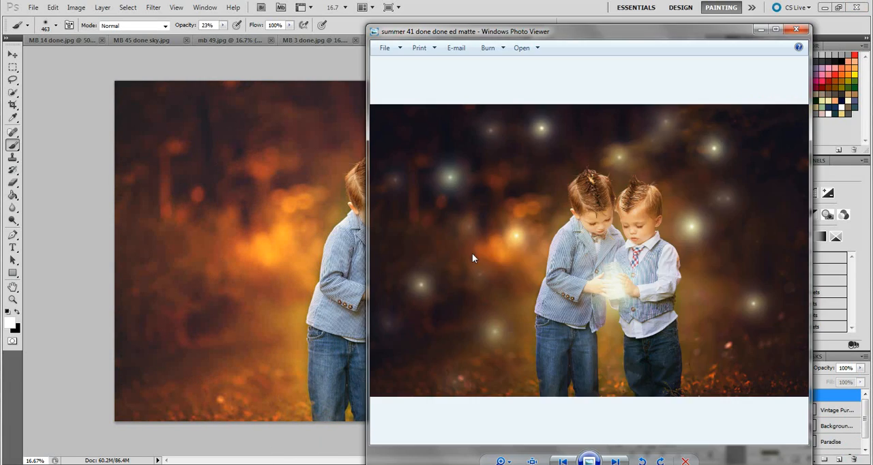
drag(668, 34, 761, 32)
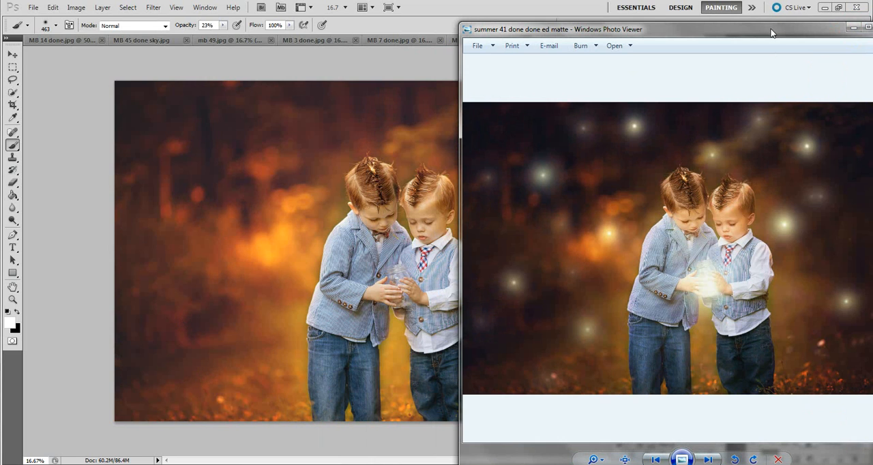
drag(771, 33, 507, 76)
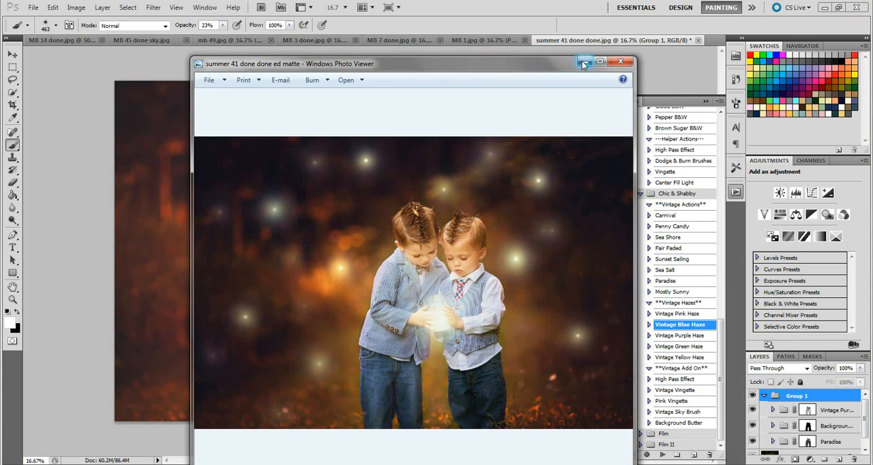
click(697, 316)
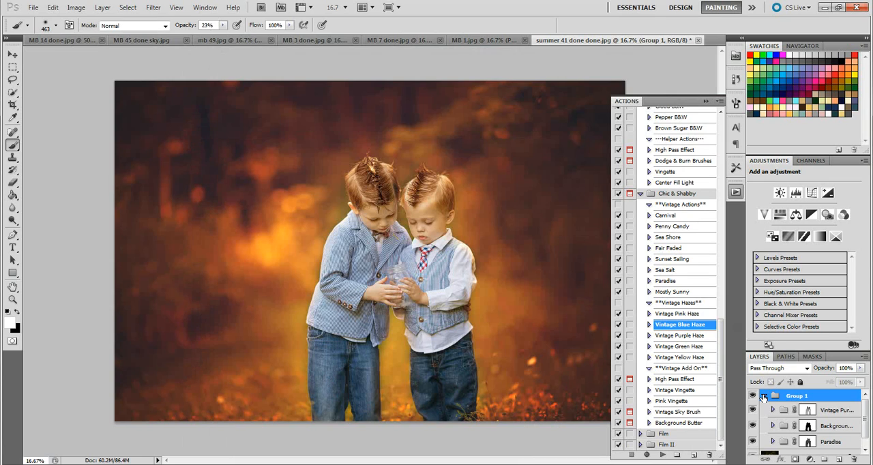
Step: Duplicate the Background layer beneath Group 1 and set the copy to Multiply at 41% opacity
click(764, 396)
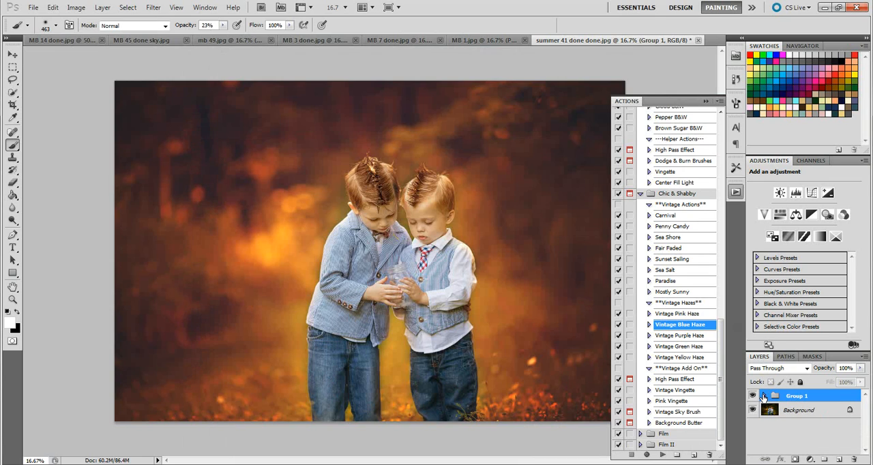
click(800, 412)
right_click(800, 412)
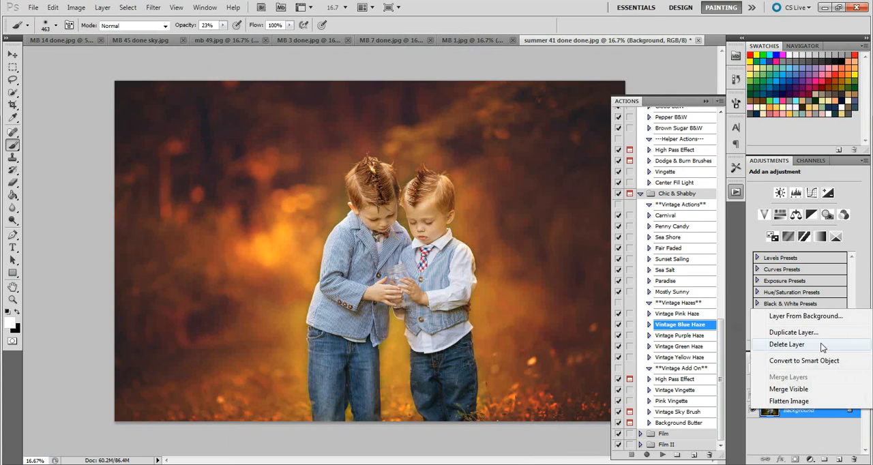
click(822, 334)
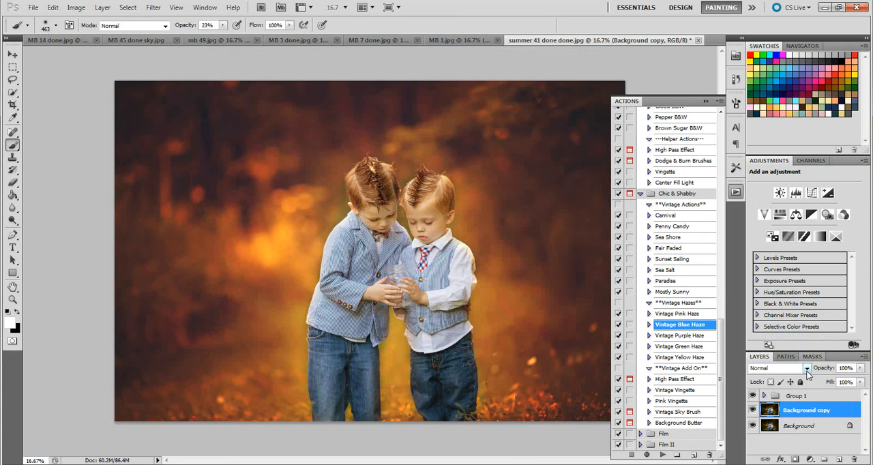
click(791, 368)
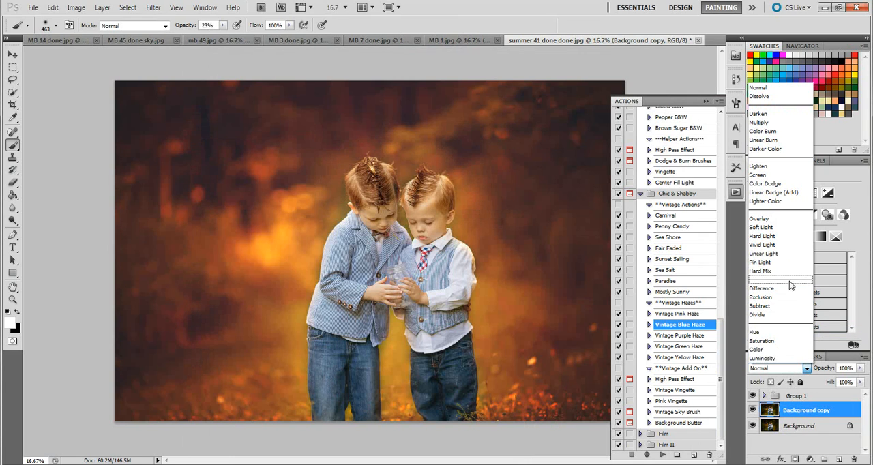
click(778, 122)
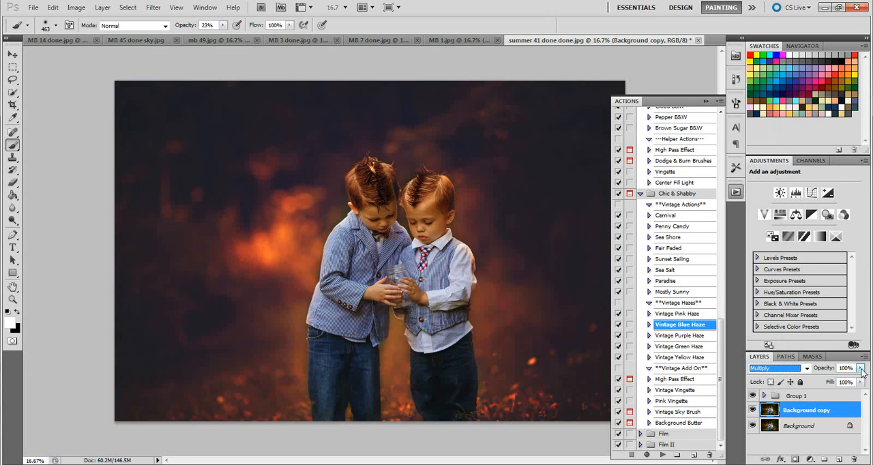
drag(862, 369, 833, 380)
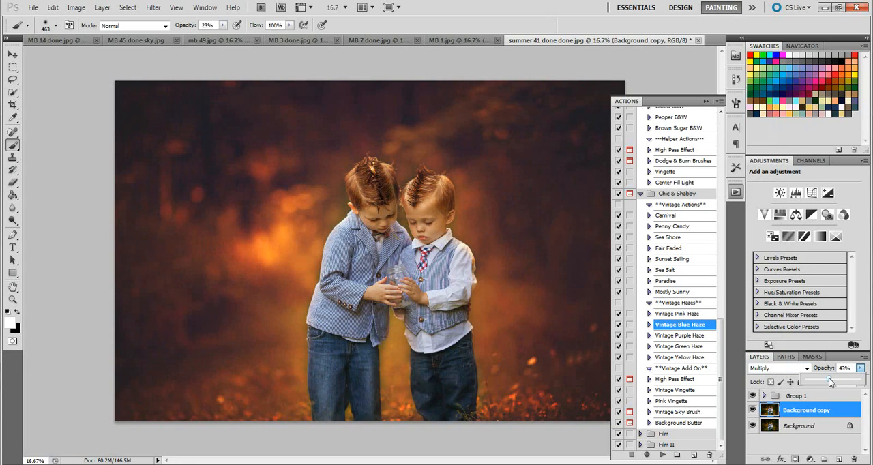
drag(829, 378, 828, 378)
Step: Add a mask to the Background copy and paint the boys out with a 463 px black brush at 89% opacity
click(796, 460)
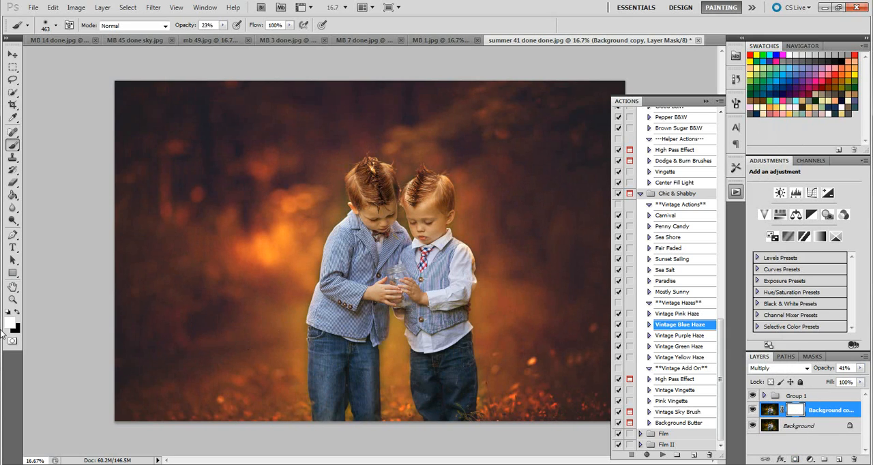
click(19, 311)
click(222, 29)
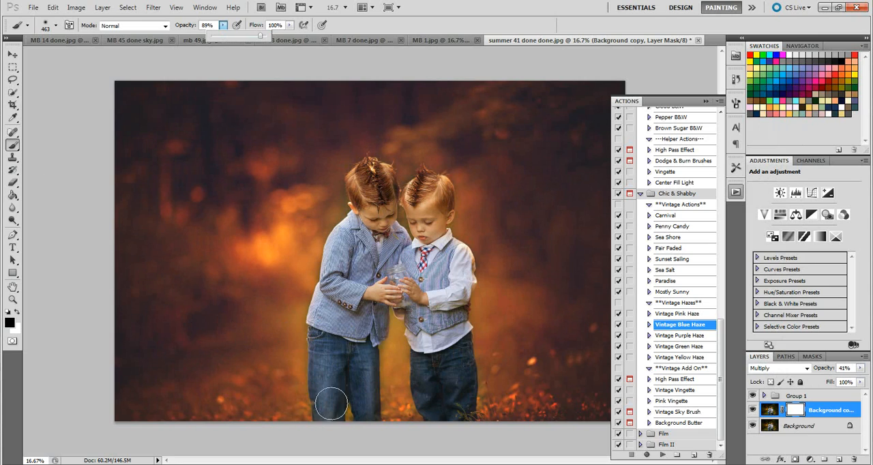
mouse_move(332, 402)
mouse_down()
mouse_move(327, 375)
mouse_move(326, 417)
mouse_move(347, 397)
mouse_move(361, 415)
mouse_move(341, 322)
mouse_move(369, 161)
mouse_move(382, 195)
mouse_move(422, 225)
mouse_move(446, 224)
mouse_move(442, 212)
mouse_move(431, 296)
mouse_move(406, 302)
mouse_move(449, 428)
mouse_move(438, 416)
mouse_move(462, 389)
mouse_move(460, 245)
mouse_move(424, 189)
mouse_move(348, 179)
mouse_move(380, 208)
mouse_move(379, 225)
mouse_move(368, 186)
mouse_move(385, 217)
mouse_move(425, 208)
mouse_move(423, 239)
mouse_move(375, 193)
mouse_move(424, 218)
mouse_move(419, 185)
mouse_move(413, 220)
mouse_move(365, 185)
mouse_up()
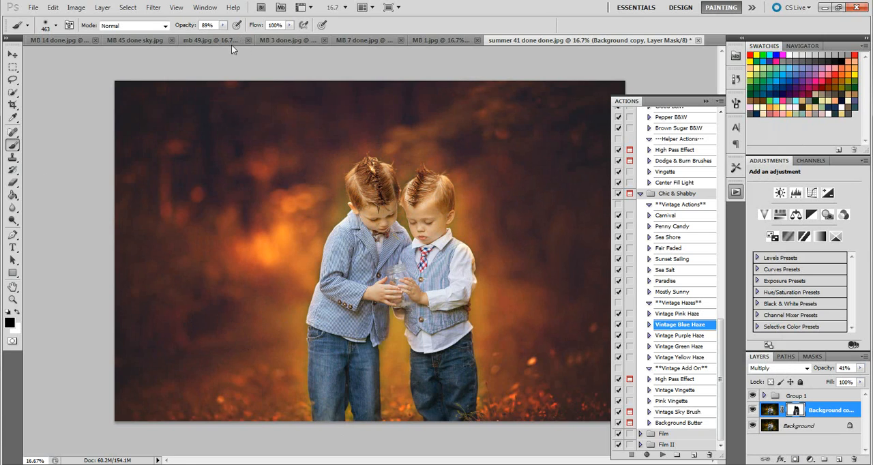
Step: Paint around the boys on the Background copy's mask with a 960 px black brush at 57% opacity
drag(223, 25, 221, 38)
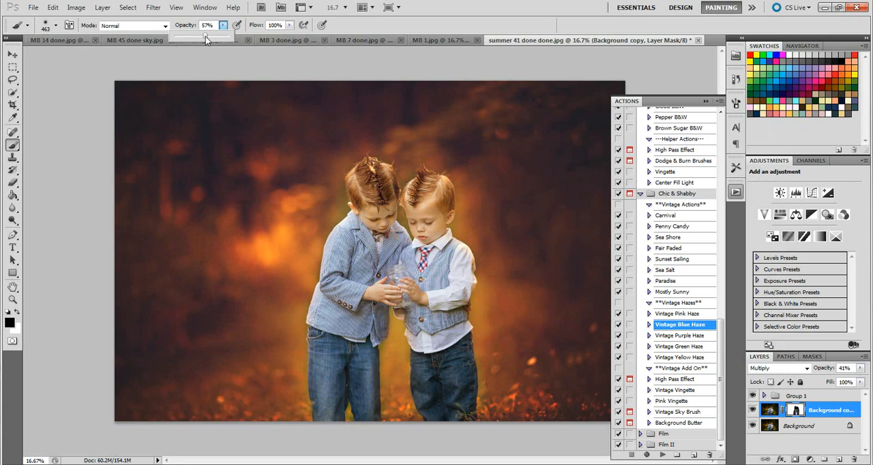
click(57, 25)
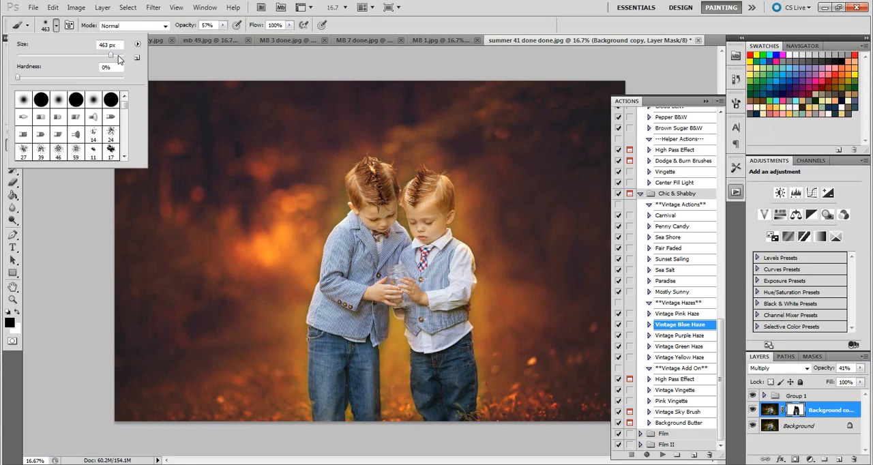
click(118, 56)
mouse_move(306, 281)
mouse_down()
mouse_move(305, 332)
mouse_move(387, 347)
mouse_move(447, 409)
mouse_up()
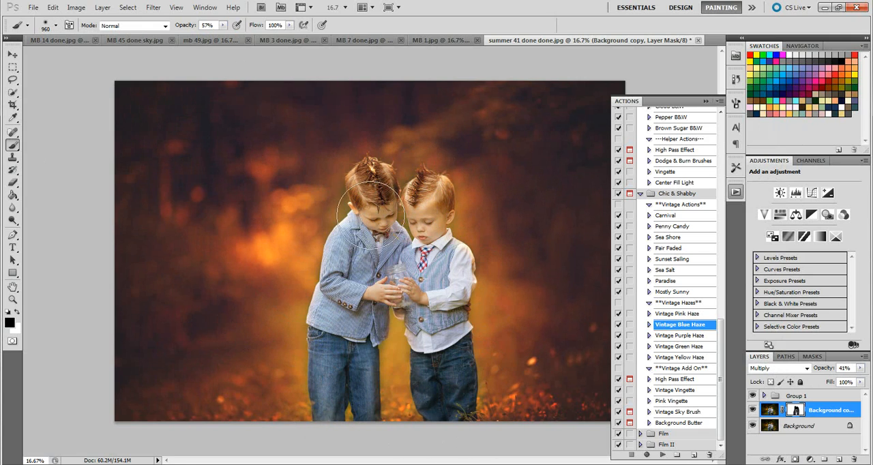
mouse_move(371, 213)
mouse_down()
mouse_move(352, 194)
mouse_move(421, 181)
mouse_move(356, 196)
mouse_move(313, 326)
mouse_move(317, 397)
mouse_up()
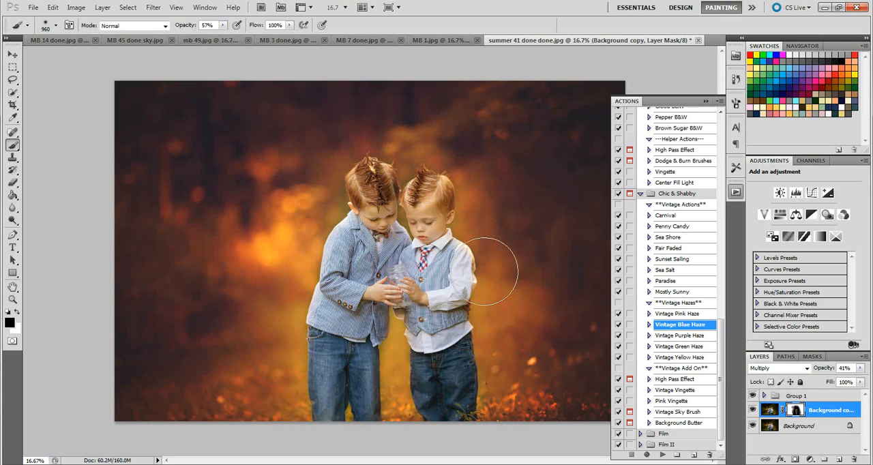
Step: Switch to Windows Photo Viewer to examine the finished matte version of the boys' photo, and return to Photoshop
click(293, 464)
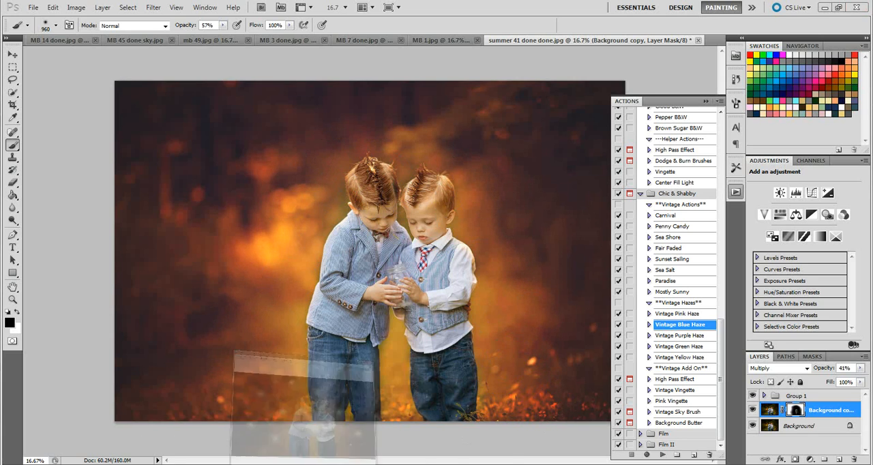
drag(473, 60, 566, 40)
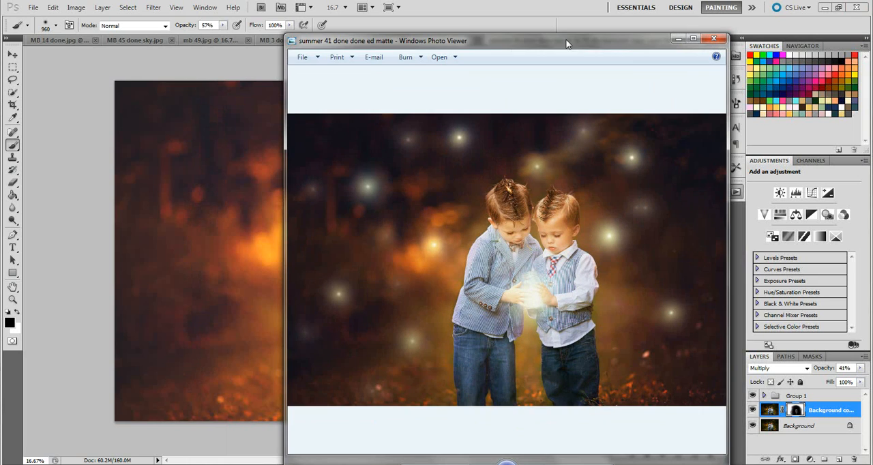
click(677, 40)
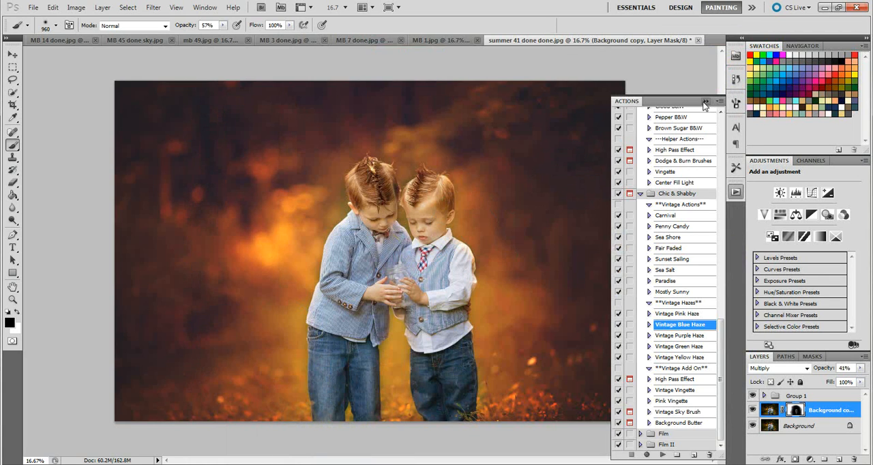
Step: Collapse the actions list, flatten the image and duplicate the Background layer
click(707, 101)
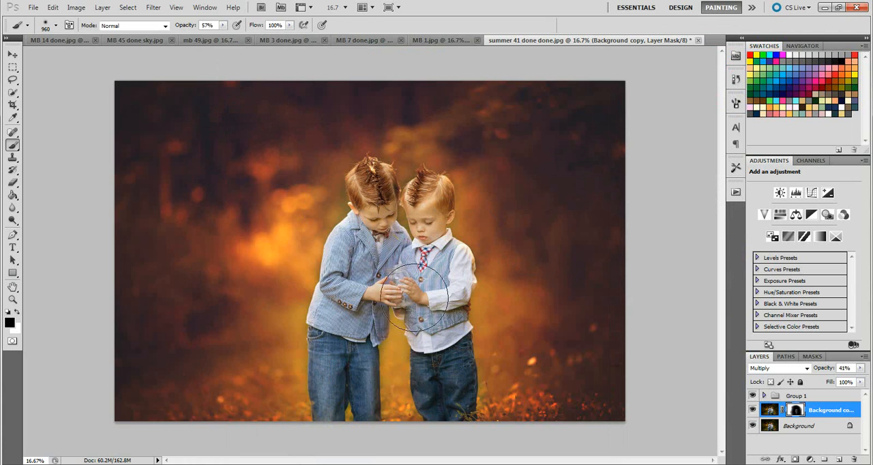
click(101, 9)
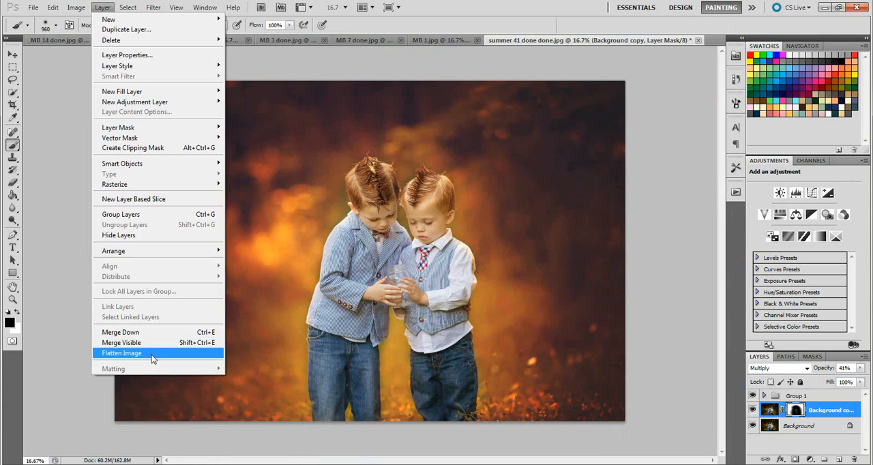
click(152, 353)
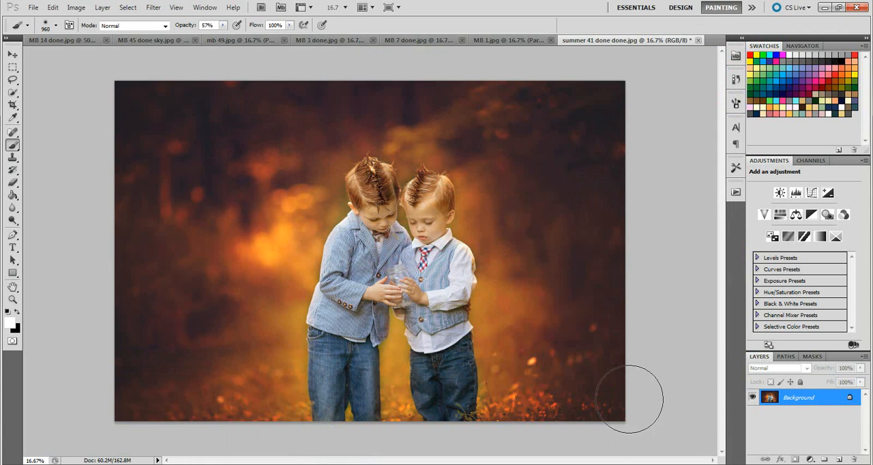
right_click(804, 398)
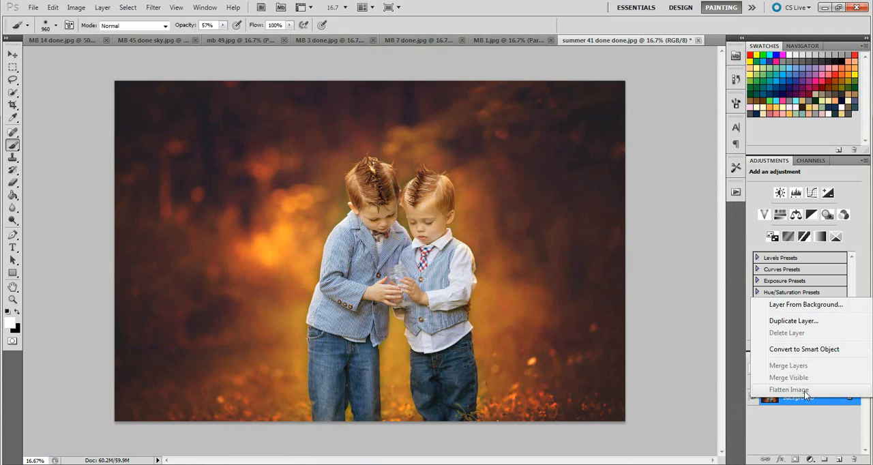
click(804, 325)
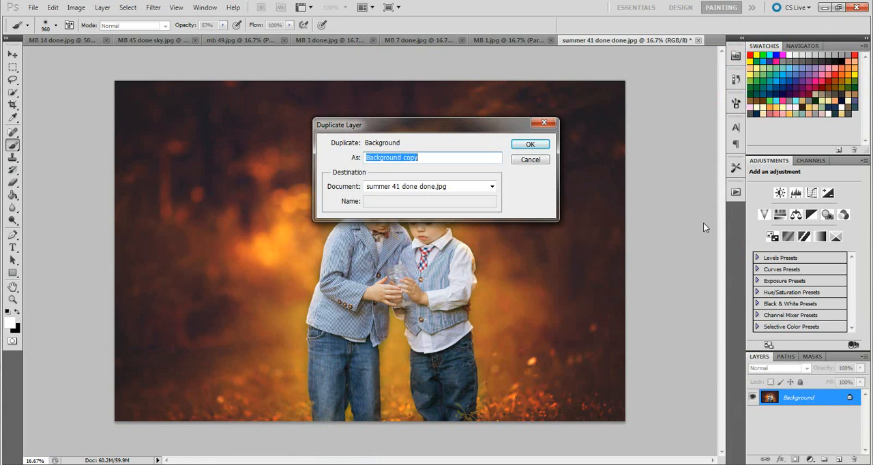
key(Return)
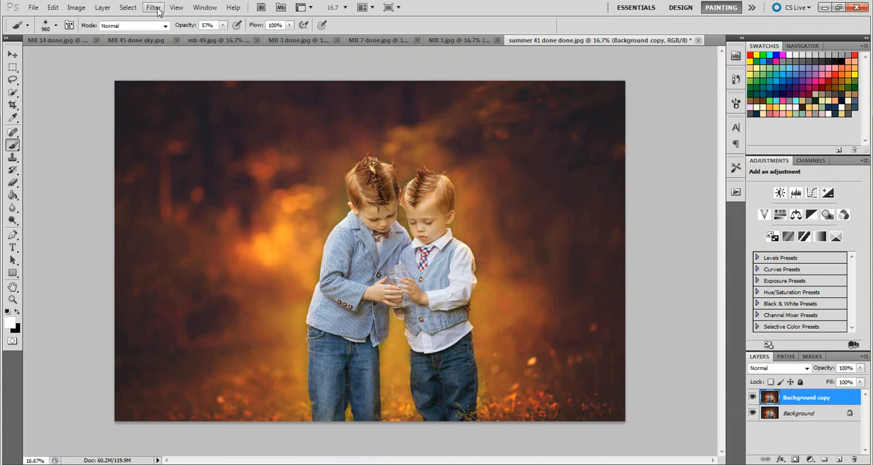
Step: Render a 50-300mm Zoom lens flare at 135% brightness over the boys' hands on the Background copy
click(153, 7)
mouse_move(228, 160)
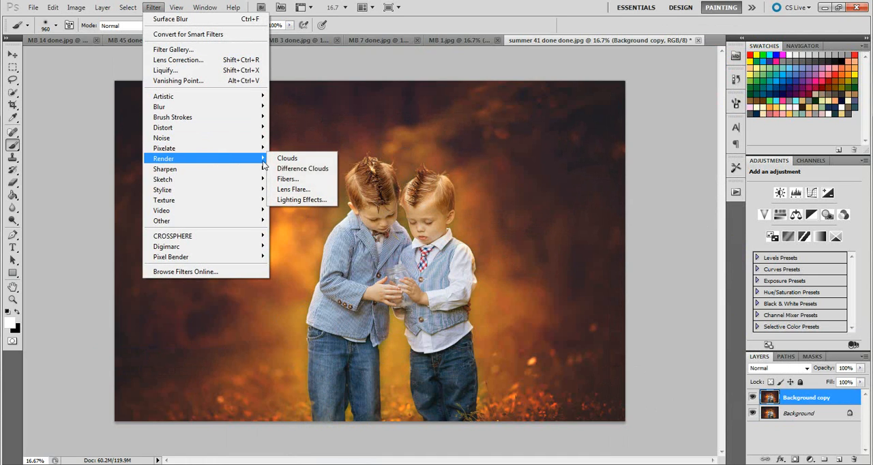
click(314, 190)
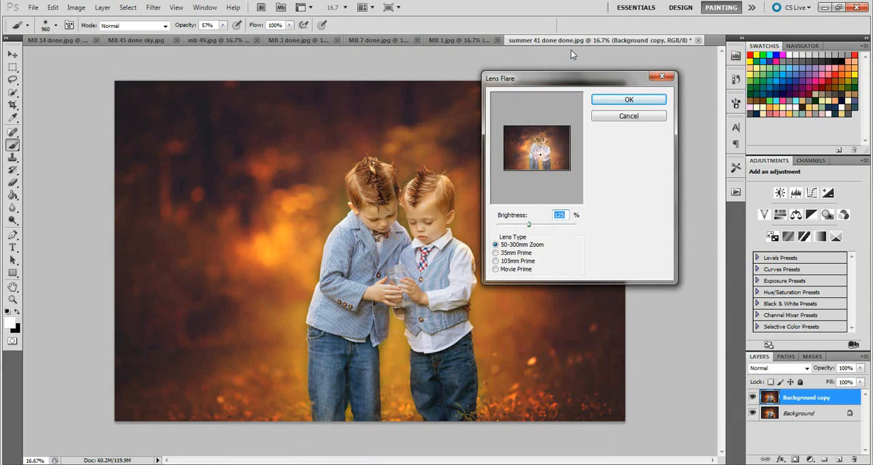
click(539, 156)
drag(531, 227, 533, 228)
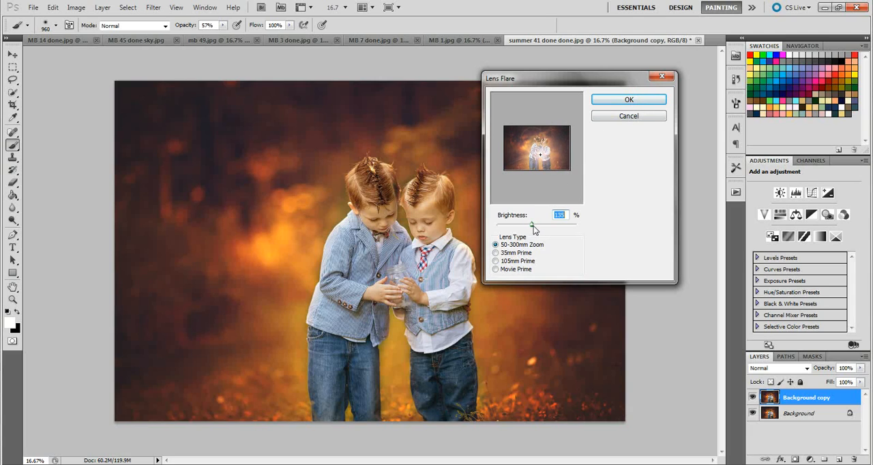
click(649, 99)
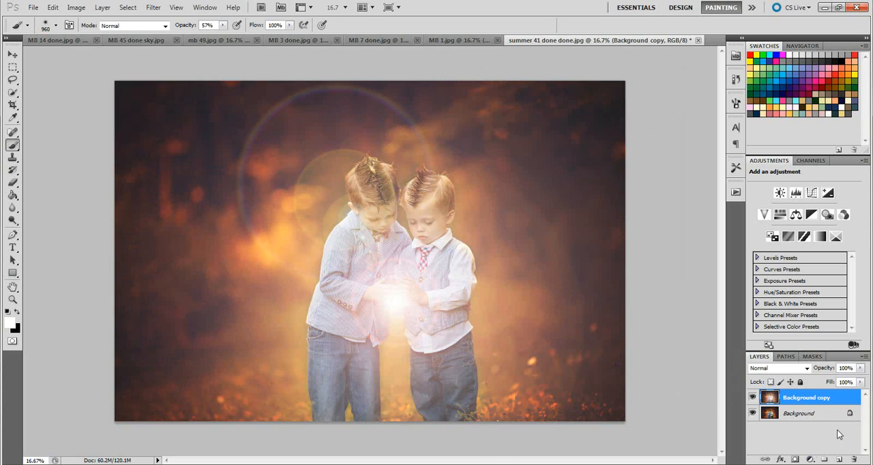
Step: Add a mask to the flare layer and paint out the flare away from the hands with a 960 px black brush at 100% opacity
click(796, 461)
key(x)
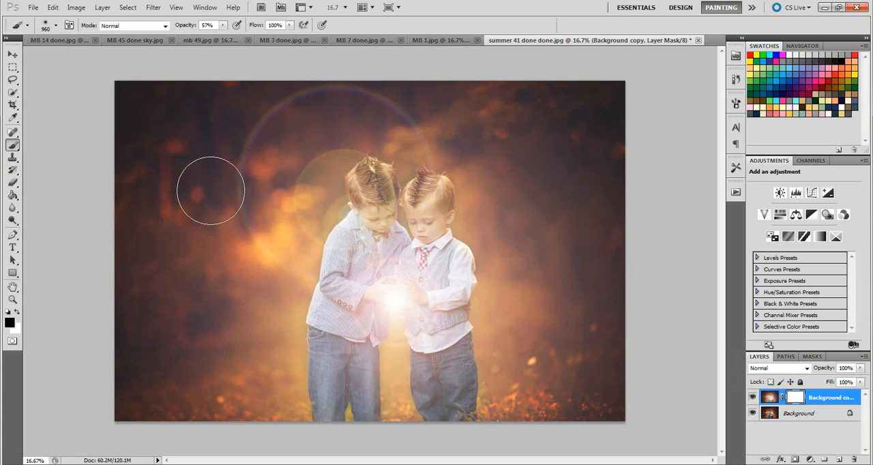
mouse_move(222, 24)
mouse_down()
mouse_move(231, 39)
mouse_move(247, 38)
mouse_up()
mouse_move(402, 78)
mouse_down()
mouse_move(236, 128)
mouse_move(245, 150)
mouse_move(349, 120)
mouse_move(267, 213)
mouse_move(309, 394)
mouse_move(444, 407)
mouse_move(551, 333)
mouse_move(541, 225)
mouse_move(604, 278)
mouse_move(584, 119)
mouse_move(563, 155)
mouse_move(372, 147)
mouse_move(273, 160)
mouse_move(236, 350)
mouse_move(248, 430)
mouse_move(273, 411)
mouse_move(153, 255)
mouse_move(150, 310)
mouse_move(489, 431)
mouse_move(578, 327)
mouse_move(514, 200)
mouse_move(444, 178)
mouse_move(472, 216)
mouse_move(380, 199)
mouse_move(307, 221)
mouse_move(324, 204)
mouse_move(454, 191)
mouse_move(499, 217)
mouse_move(565, 346)
mouse_move(557, 293)
mouse_move(442, 382)
mouse_move(396, 384)
mouse_move(216, 322)
mouse_move(247, 226)
mouse_move(512, 421)
mouse_move(562, 341)
mouse_move(603, 186)
mouse_move(342, 107)
mouse_move(208, 243)
mouse_move(179, 345)
mouse_move(308, 400)
mouse_move(290, 226)
mouse_move(162, 154)
mouse_move(508, 79)
mouse_move(511, 147)
mouse_move(429, 171)
mouse_move(440, 205)
mouse_move(387, 150)
mouse_move(537, 155)
mouse_move(600, 324)
mouse_move(552, 401)
mouse_move(349, 410)
mouse_move(146, 363)
mouse_move(134, 137)
mouse_move(502, 68)
mouse_move(649, 122)
mouse_move(628, 394)
mouse_move(379, 389)
mouse_up()
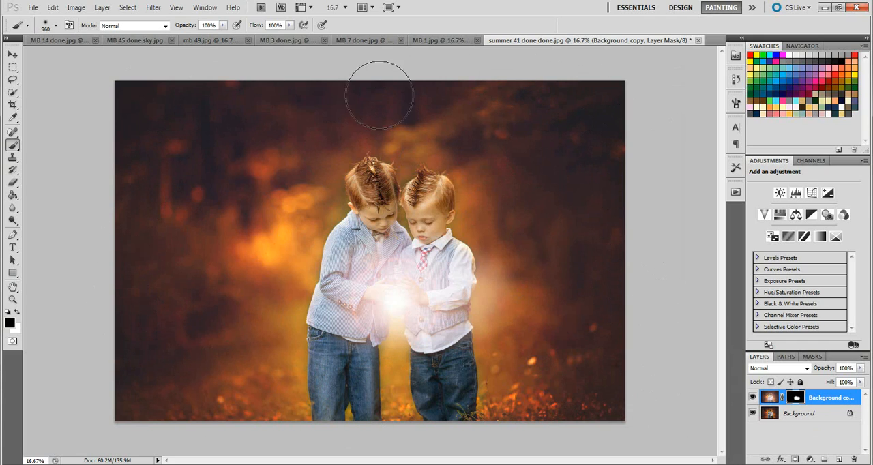
Step: Add a radial white-to-transparent gradient fill layer centred near the boys' hands and set its opacity to 29%
click(102, 7)
mouse_move(184, 91)
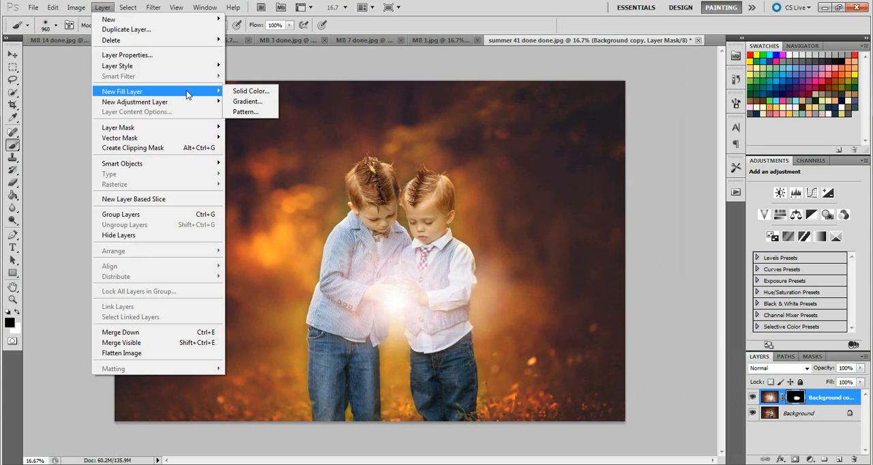
click(247, 101)
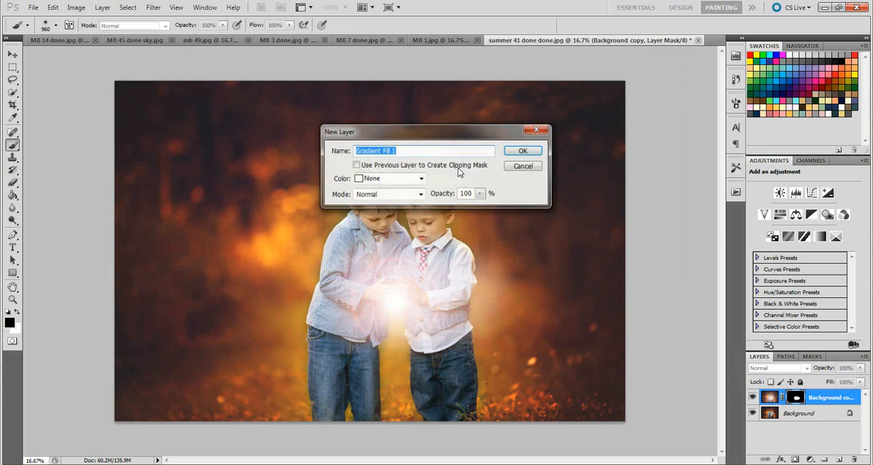
click(521, 149)
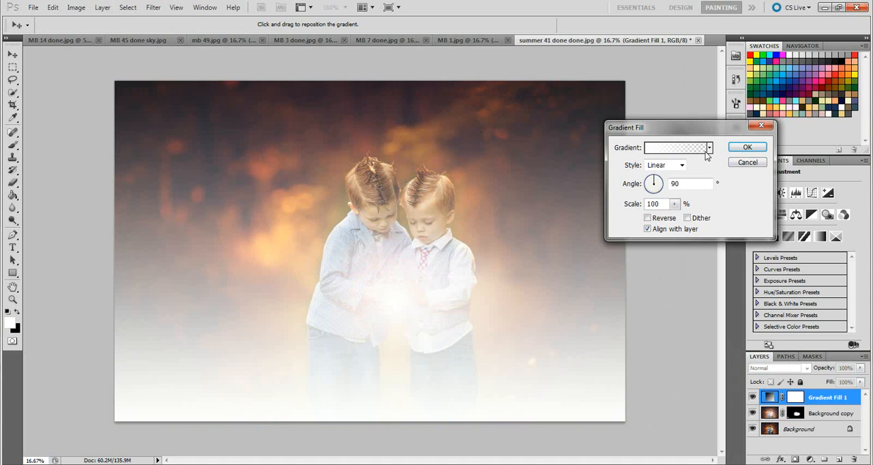
click(680, 165)
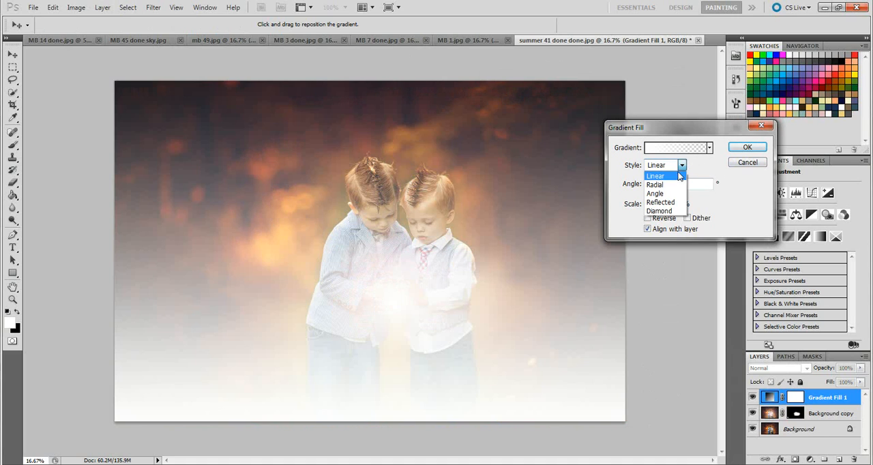
click(658, 179)
drag(380, 285, 401, 284)
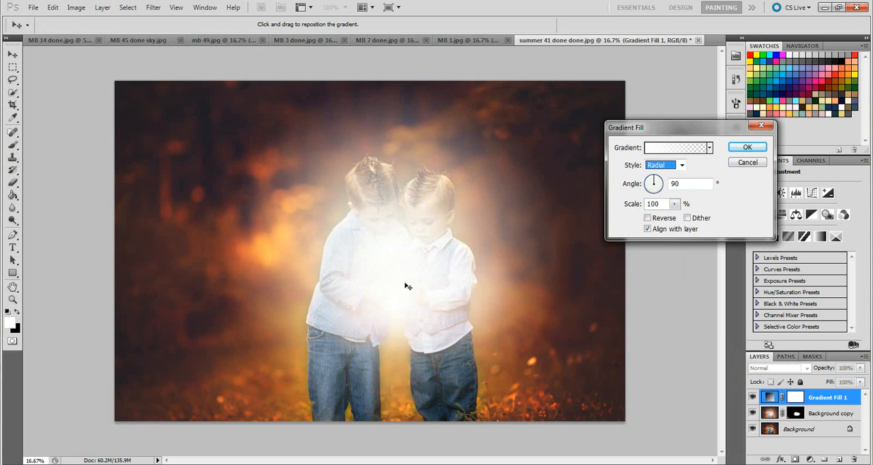
mouse_move(412, 298)
mouse_down()
mouse_move(423, 327)
mouse_move(413, 311)
mouse_up()
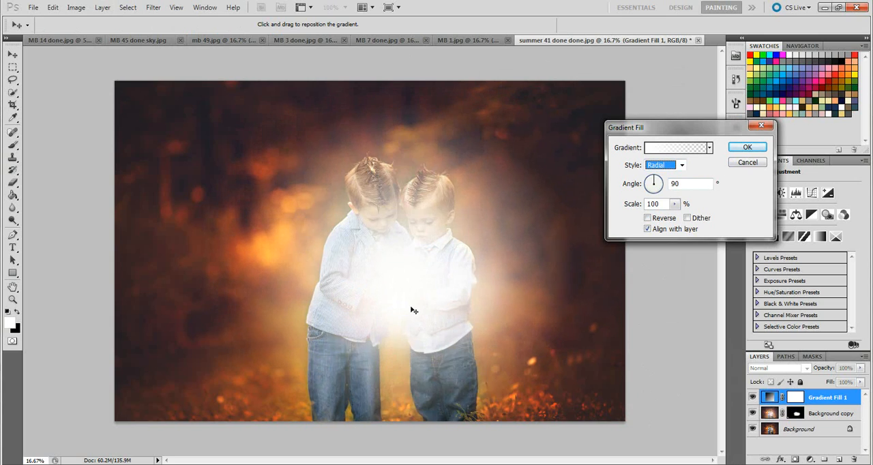
click(748, 146)
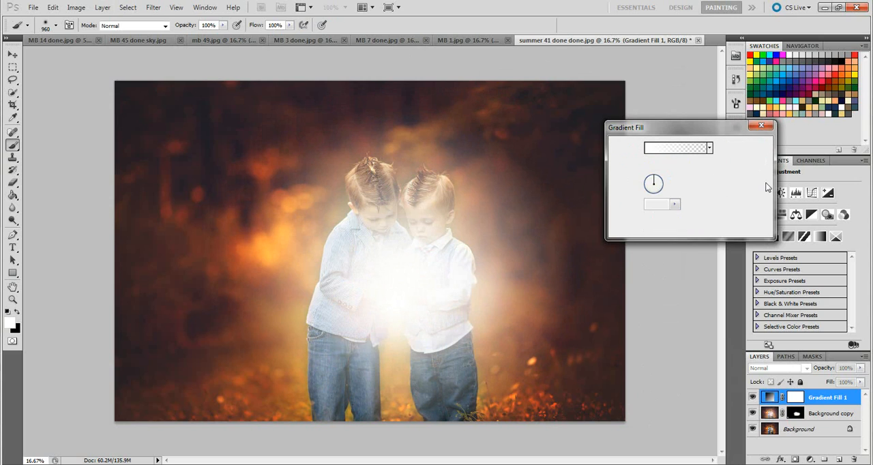
click(861, 368)
drag(862, 369, 822, 377)
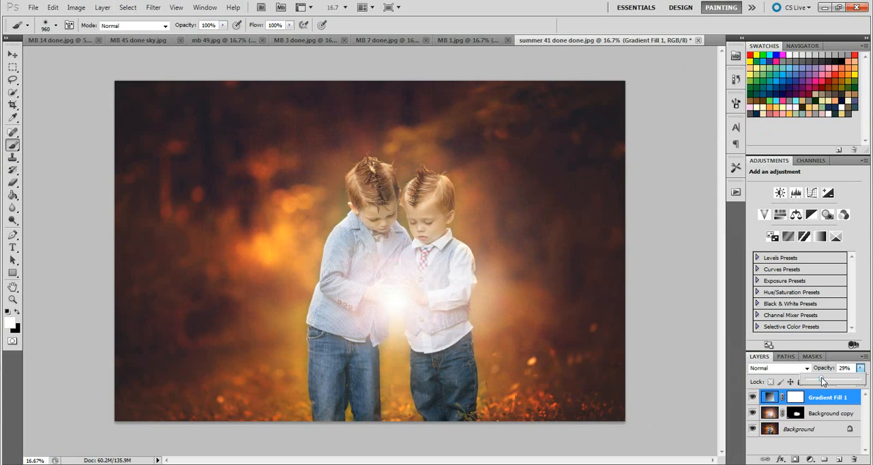
Step: Paint the boys' faces out of the gradient fill's mask with a 166 px black brush at 70% opacity
click(802, 397)
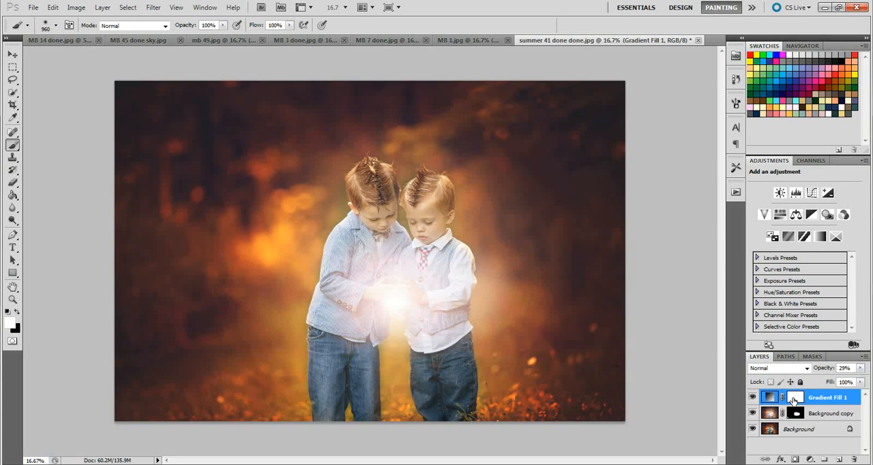
key(x)
click(56, 25)
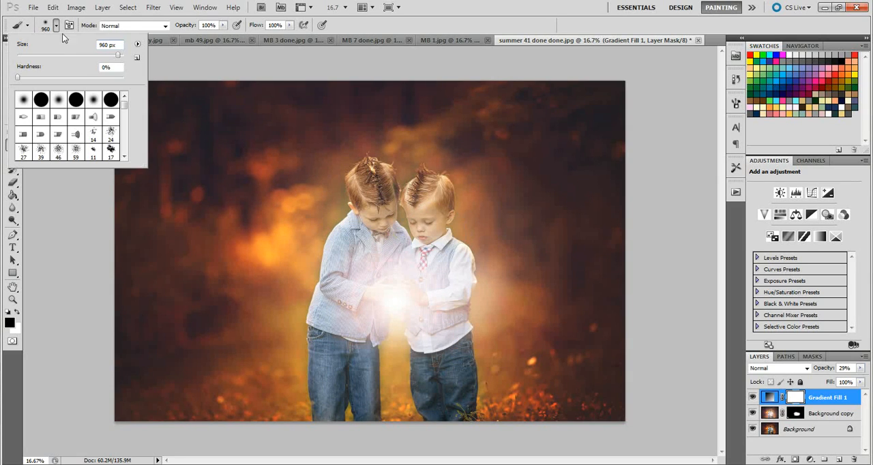
click(222, 25)
drag(223, 36, 206, 38)
click(362, 223)
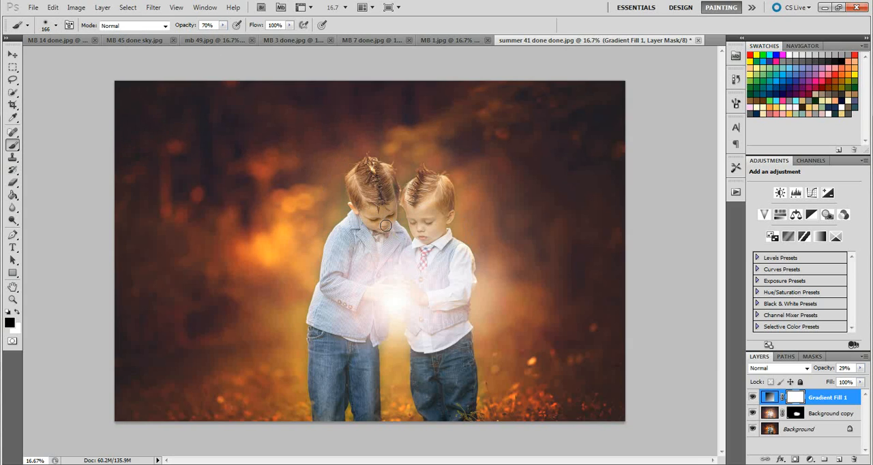
drag(386, 226, 386, 226)
mouse_move(445, 234)
mouse_down()
mouse_move(410, 211)
mouse_move(429, 216)
mouse_move(429, 229)
mouse_move(420, 229)
mouse_move(422, 213)
mouse_move(435, 220)
mouse_move(428, 236)
mouse_move(410, 210)
mouse_move(427, 207)
mouse_move(427, 220)
mouse_move(409, 200)
mouse_move(417, 182)
mouse_move(436, 186)
mouse_move(436, 220)
mouse_up()
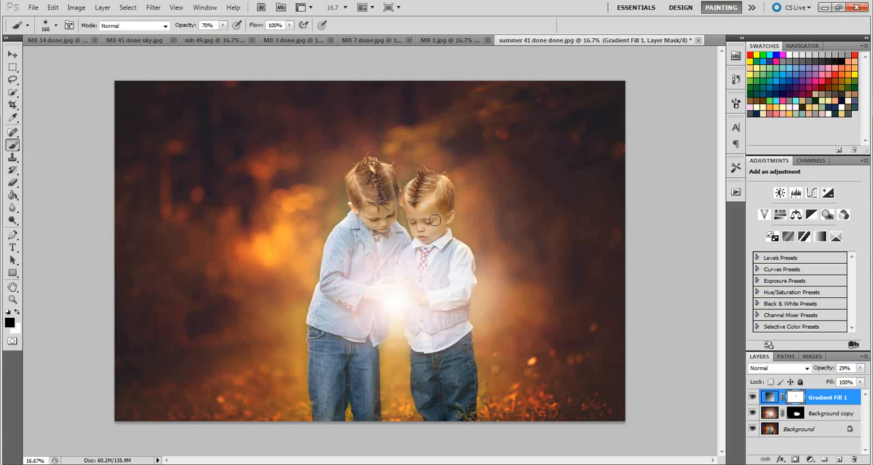
mouse_move(371, 218)
mouse_down()
mouse_move(351, 186)
mouse_move(359, 188)
mouse_move(369, 168)
mouse_move(393, 185)
mouse_move(388, 177)
mouse_move(393, 219)
mouse_move(374, 199)
mouse_up()
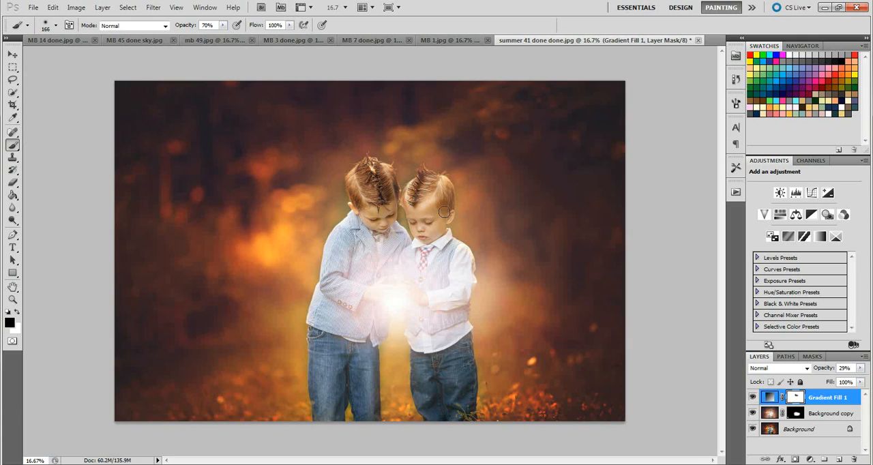
mouse_move(445, 212)
mouse_down()
mouse_move(423, 188)
mouse_move(445, 196)
mouse_up()
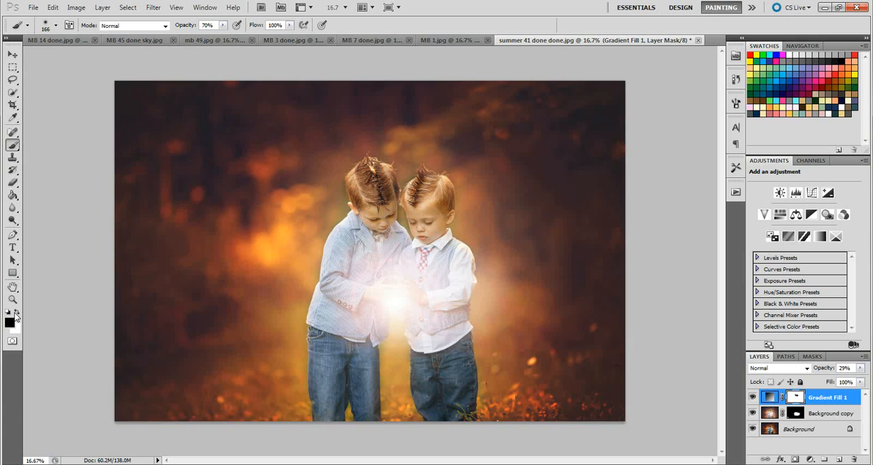
Step: Lower the gradient fill layer's opacity to 10%
click(861, 369)
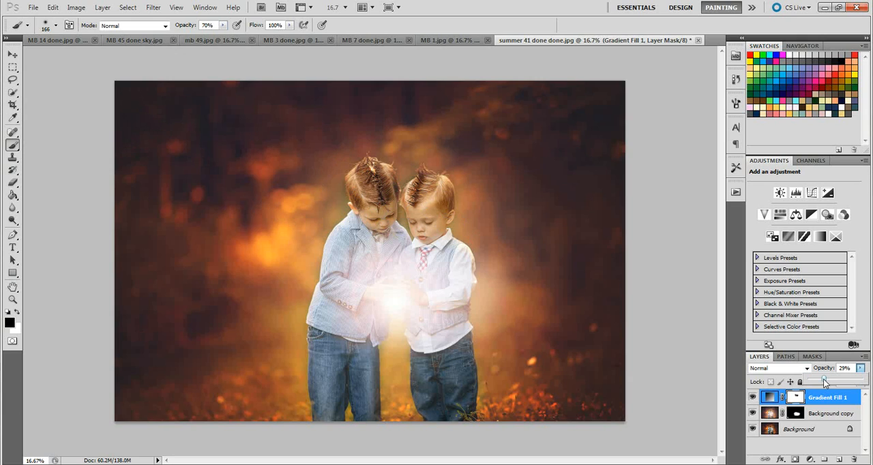
drag(824, 379, 820, 381)
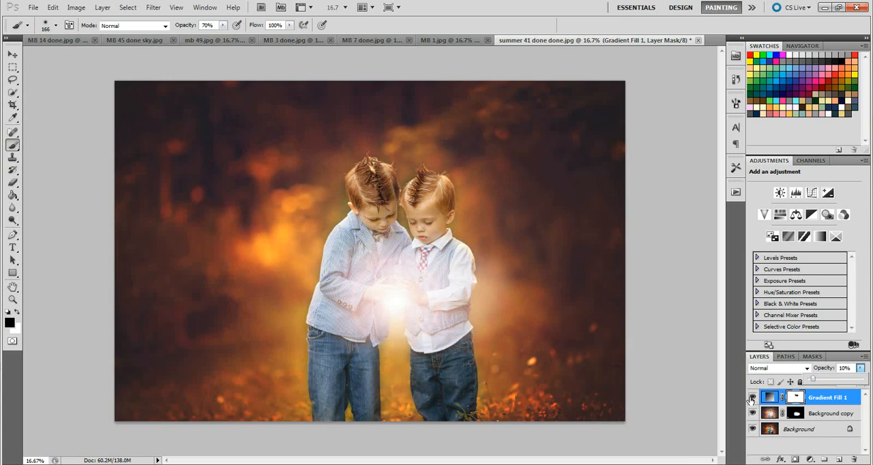
Step: Toggle the gradient fill layer's visibility to compare the boys' photo with and without it
click(752, 397)
click(752, 398)
click(752, 398)
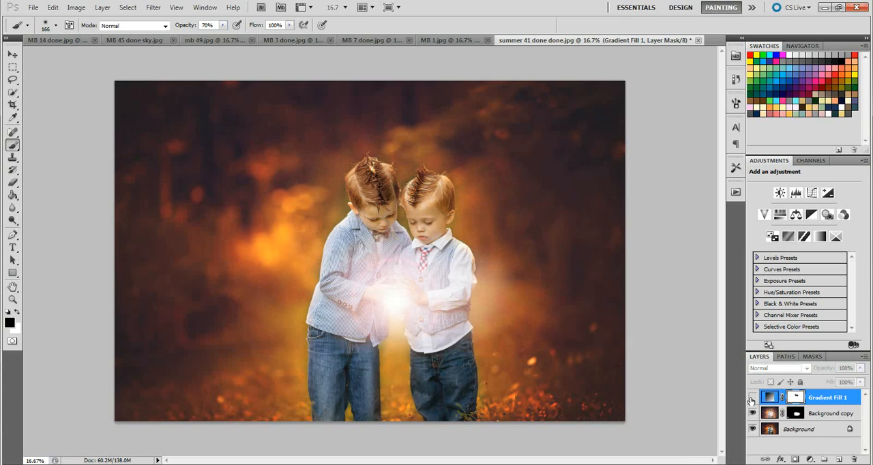
click(752, 399)
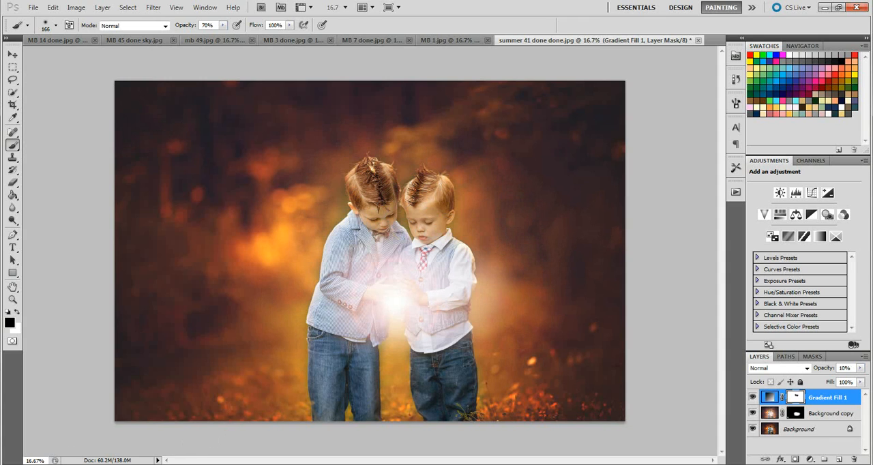
Step: Place the Firefly Overlay image from its folder onto the boys' photo and scale it to 125% to cover the canvas
mouse_move(129, 464)
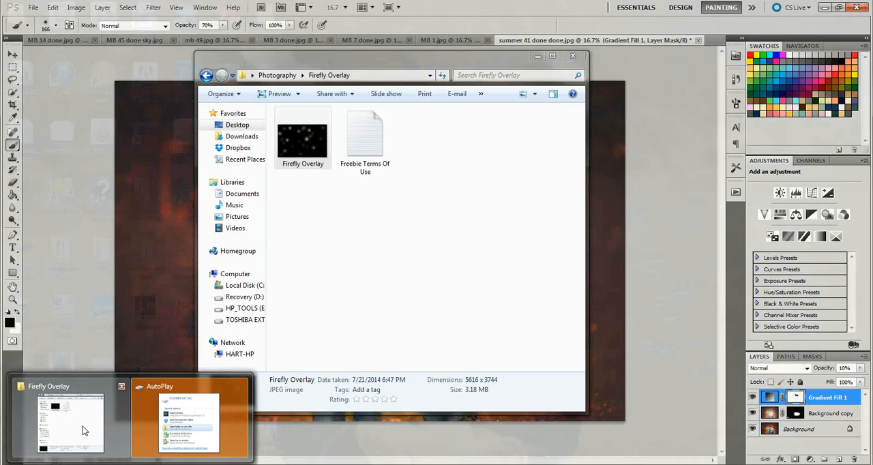
click(82, 426)
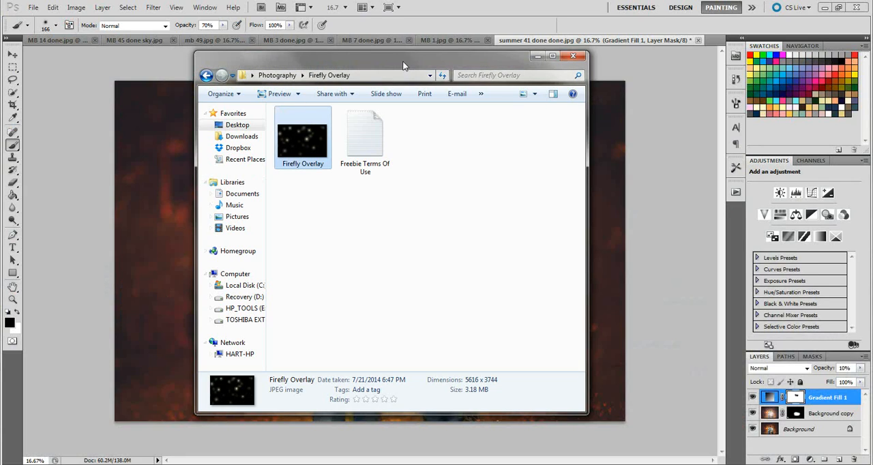
drag(402, 65, 183, 64)
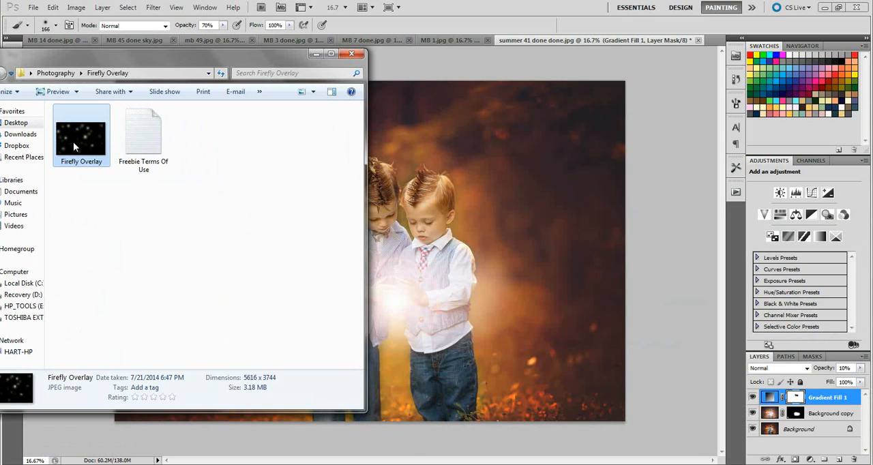
drag(73, 142, 425, 234)
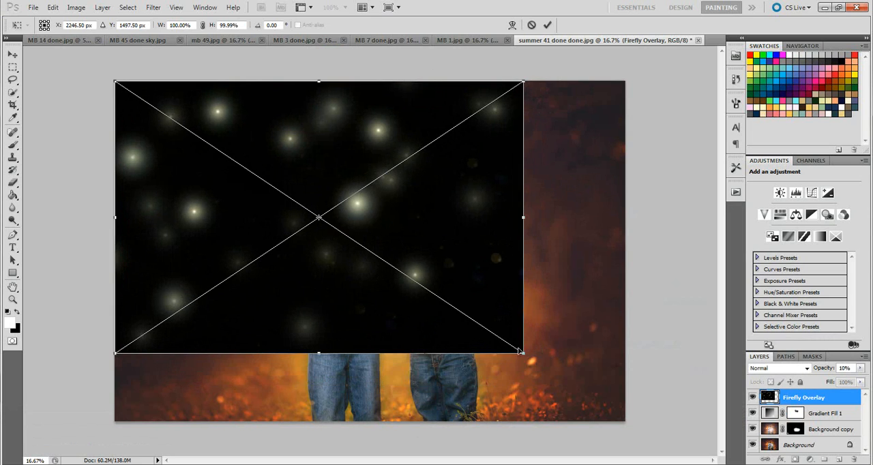
drag(527, 356, 629, 420)
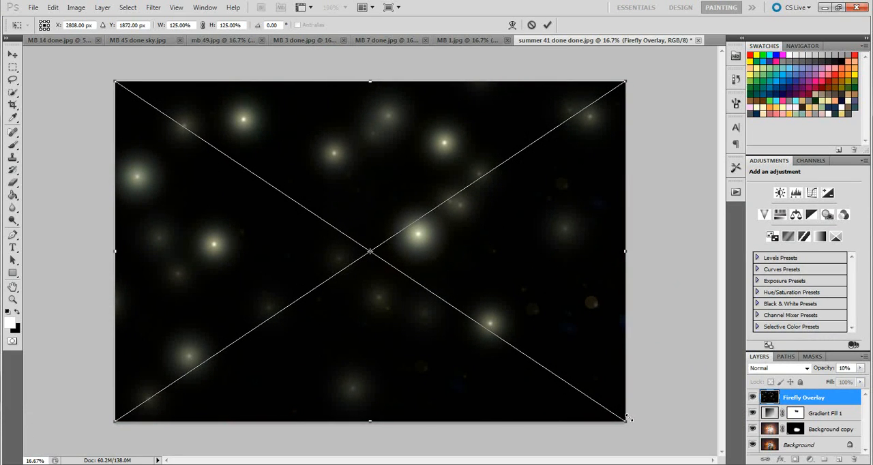
key(Return)
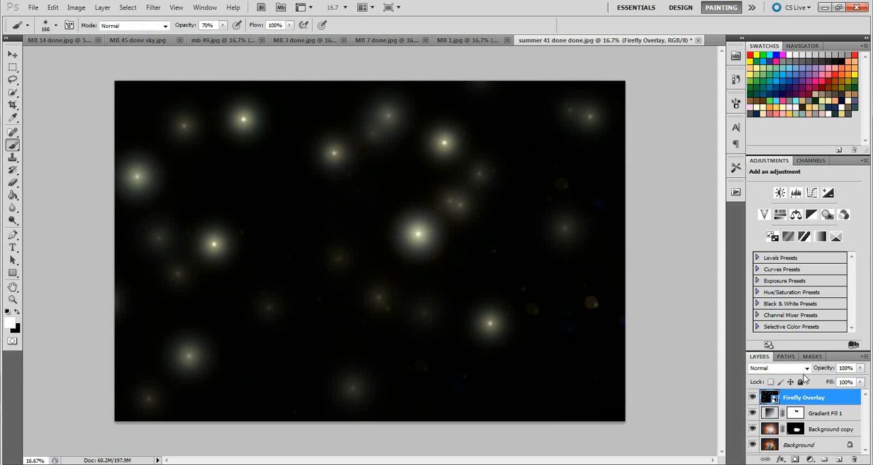
Step: Set the Firefly Overlay layer's blend mode to Screen and add a layer mask to it
click(807, 368)
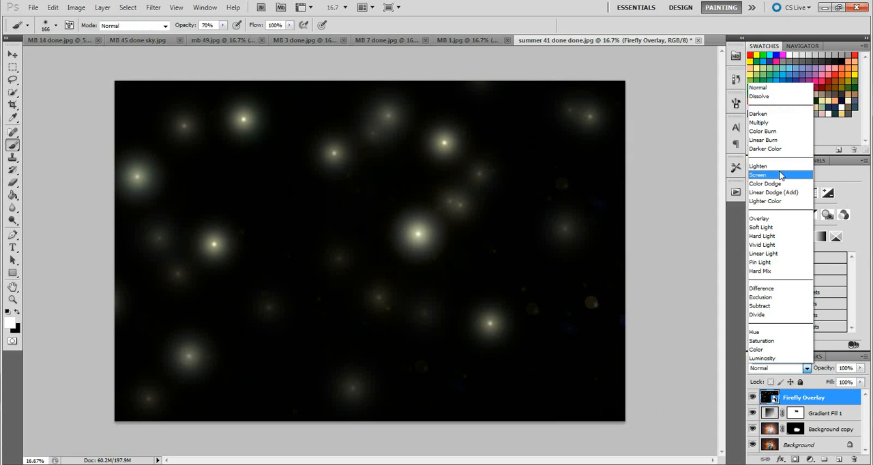
click(782, 175)
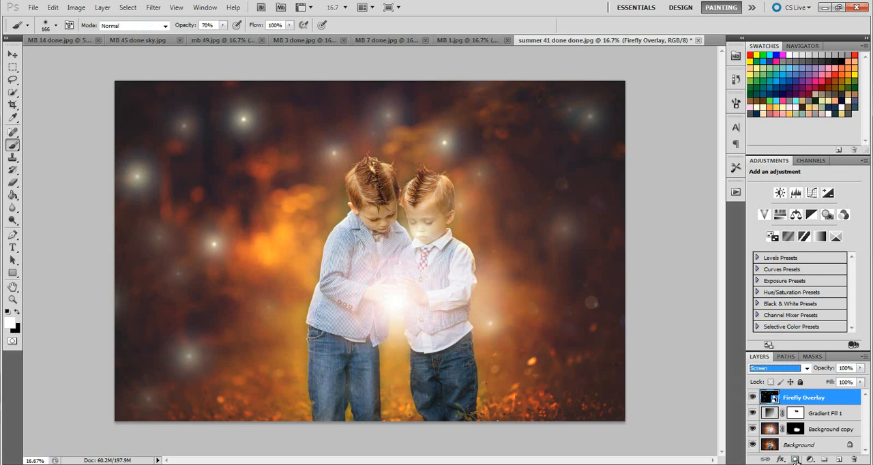
click(795, 462)
Step: Paint the fireflies off the boys on the overlay's mask with a 666 px black brush at 100% opacity
key(x)
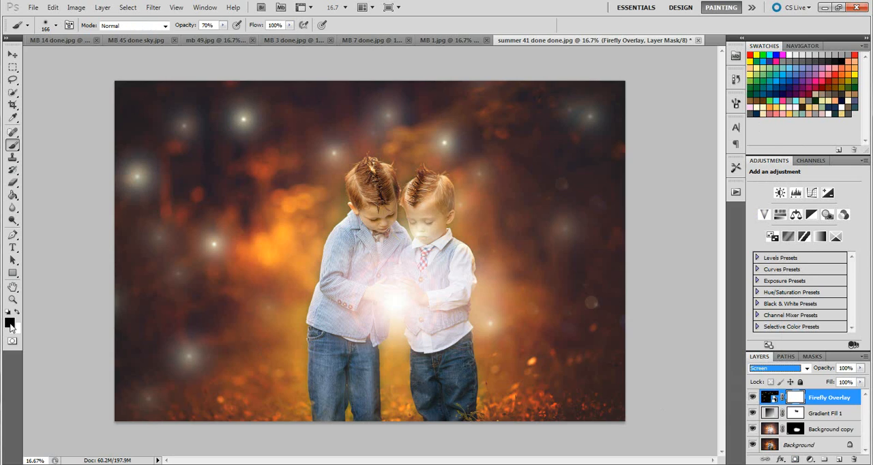
click(56, 25)
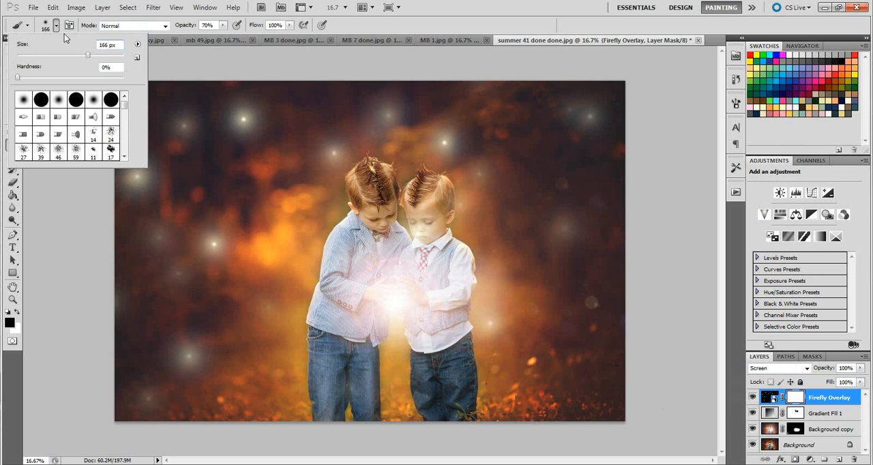
click(114, 55)
click(223, 26)
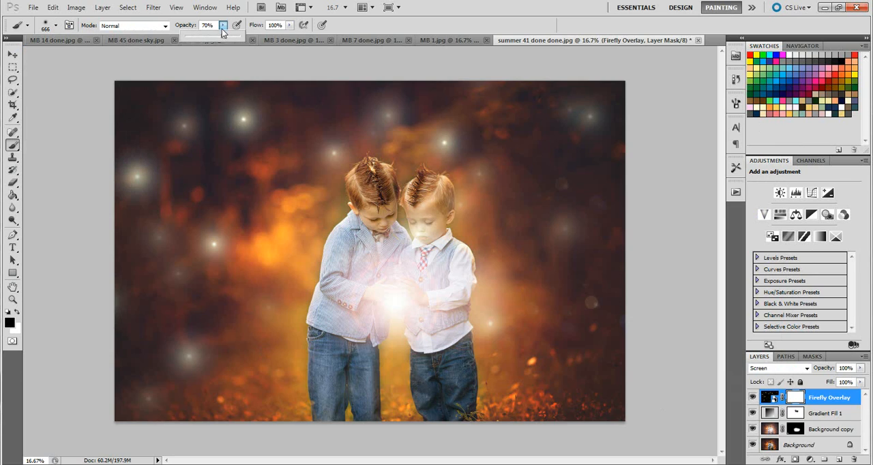
drag(223, 37, 305, 72)
click(385, 269)
mouse_move(385, 269)
mouse_down()
mouse_move(408, 269)
mouse_move(423, 264)
mouse_move(427, 202)
mouse_up()
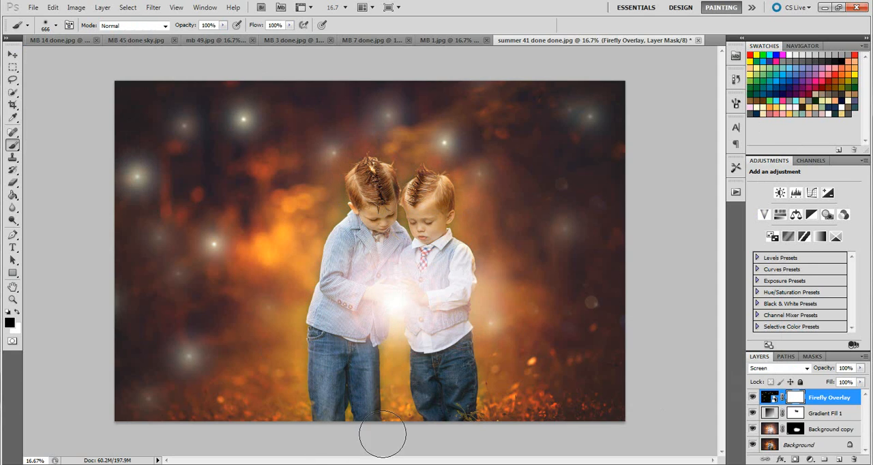
drag(481, 415, 489, 418)
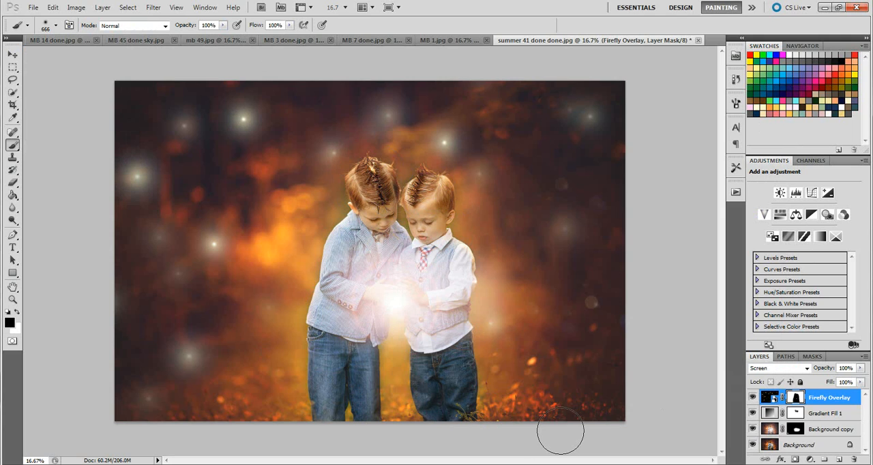
Step: Compare the edit side by side with the finished matte version of the photo in Windows Photo Viewer
click(341, 464)
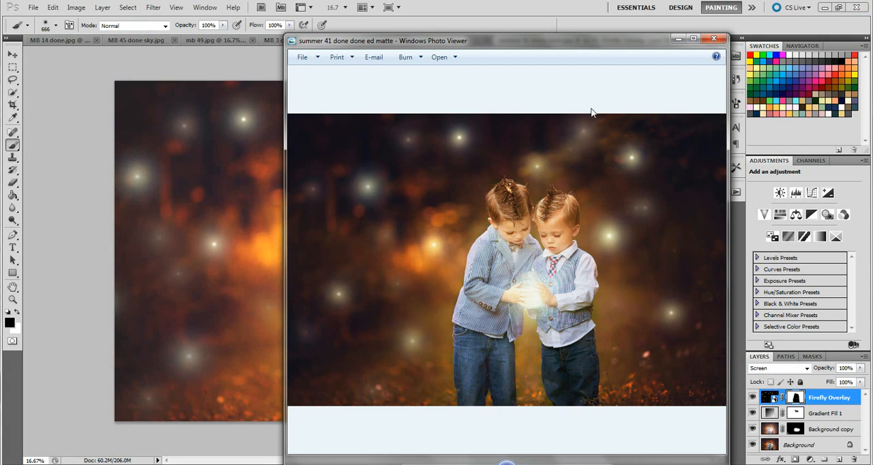
drag(616, 40, 202, 42)
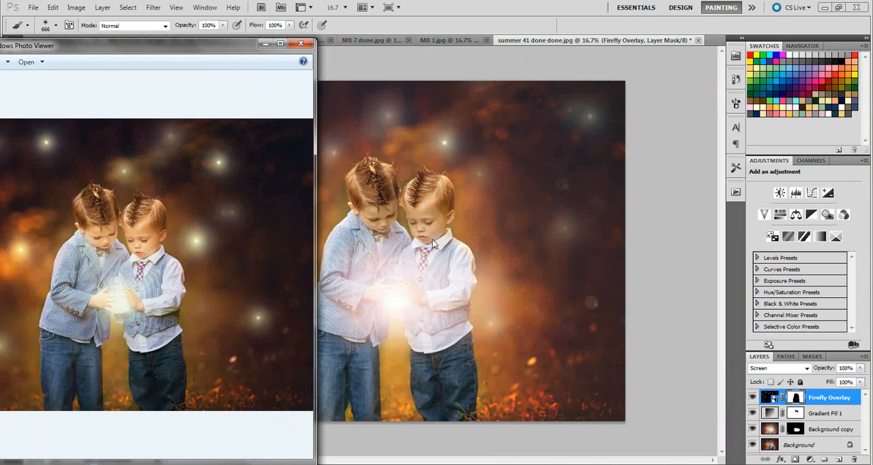
click(265, 45)
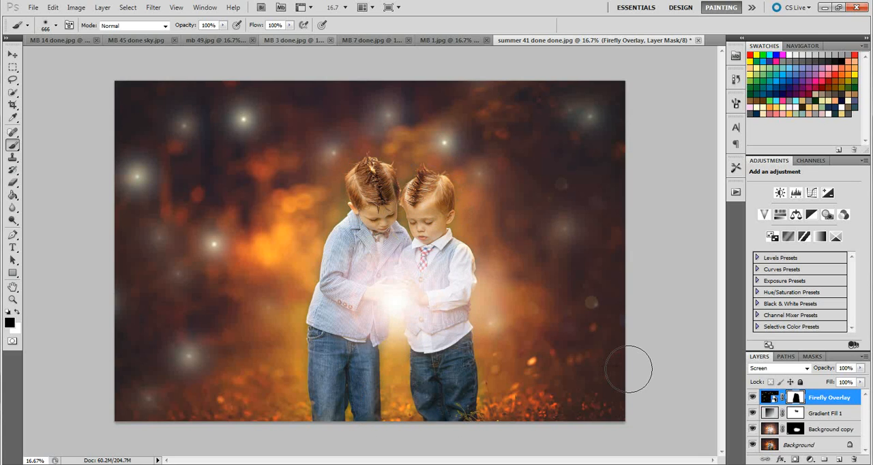
Step: Show the Chic & Shabby action set and view the finished matte photo once more
click(736, 192)
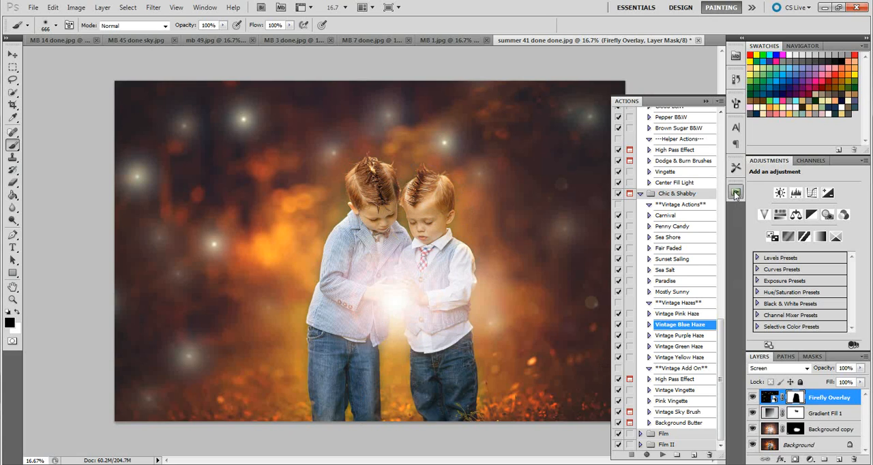
click(687, 195)
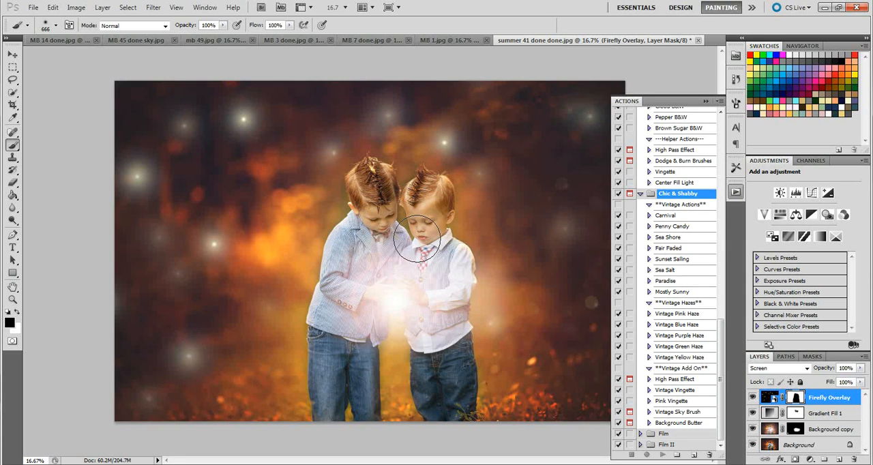
click(258, 464)
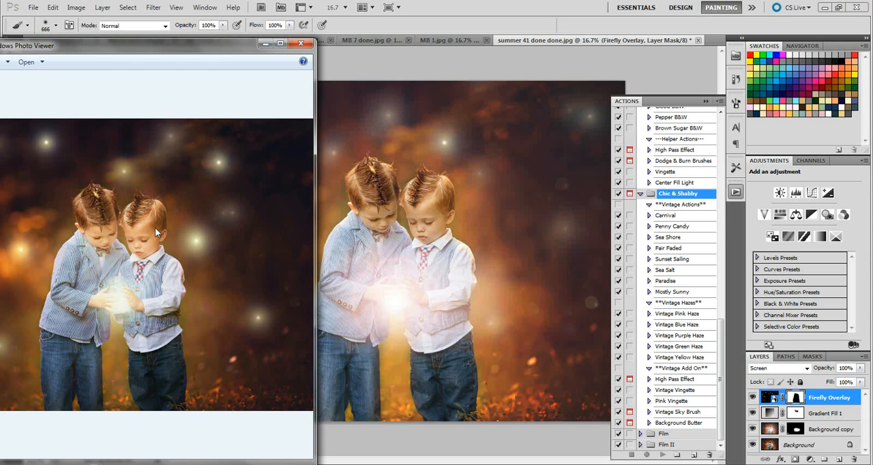
click(266, 44)
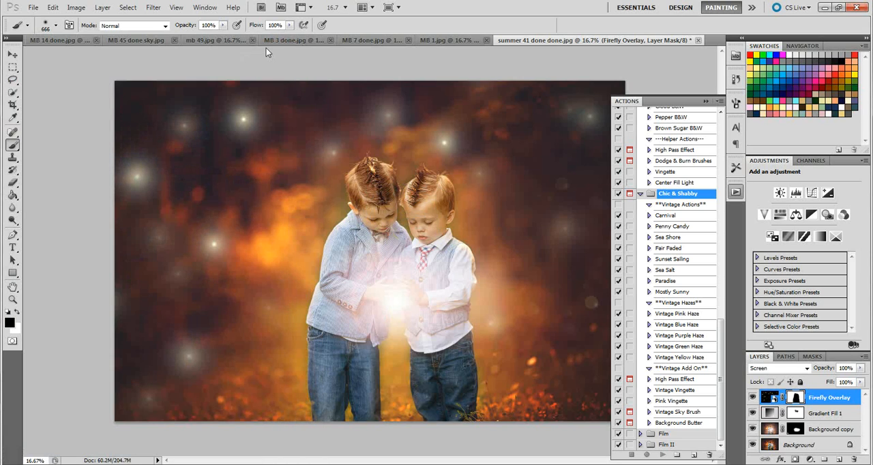